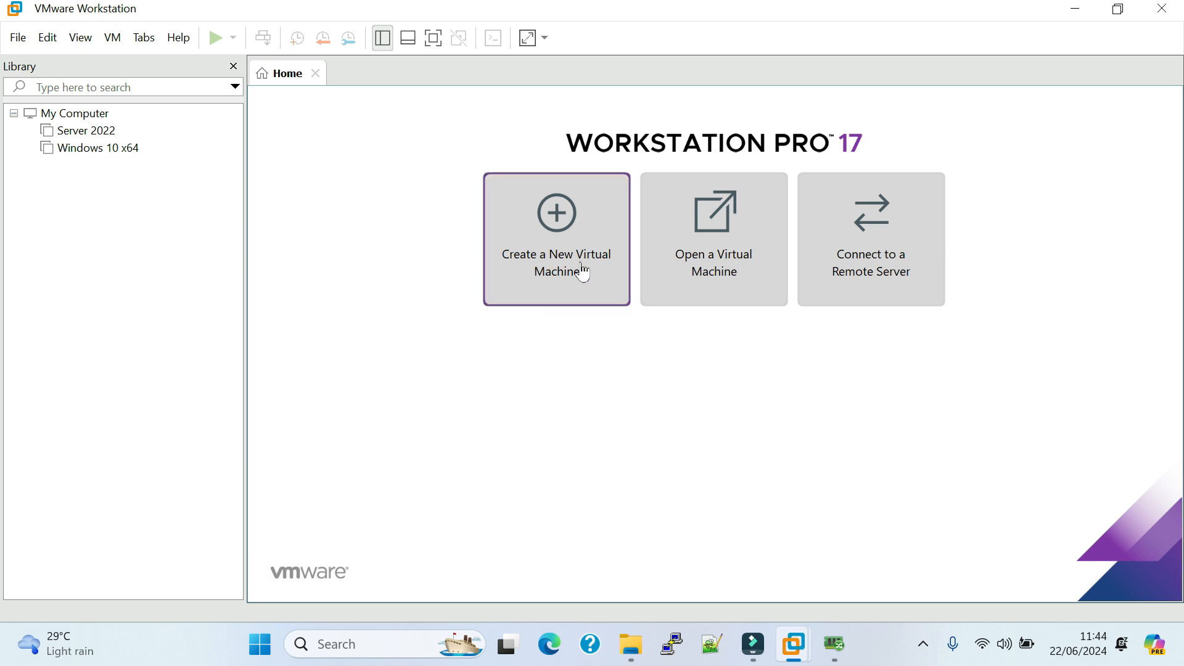
Start a new virtual machine with the typical configuration and choose to install the operating system later.
left_click(19, 38)
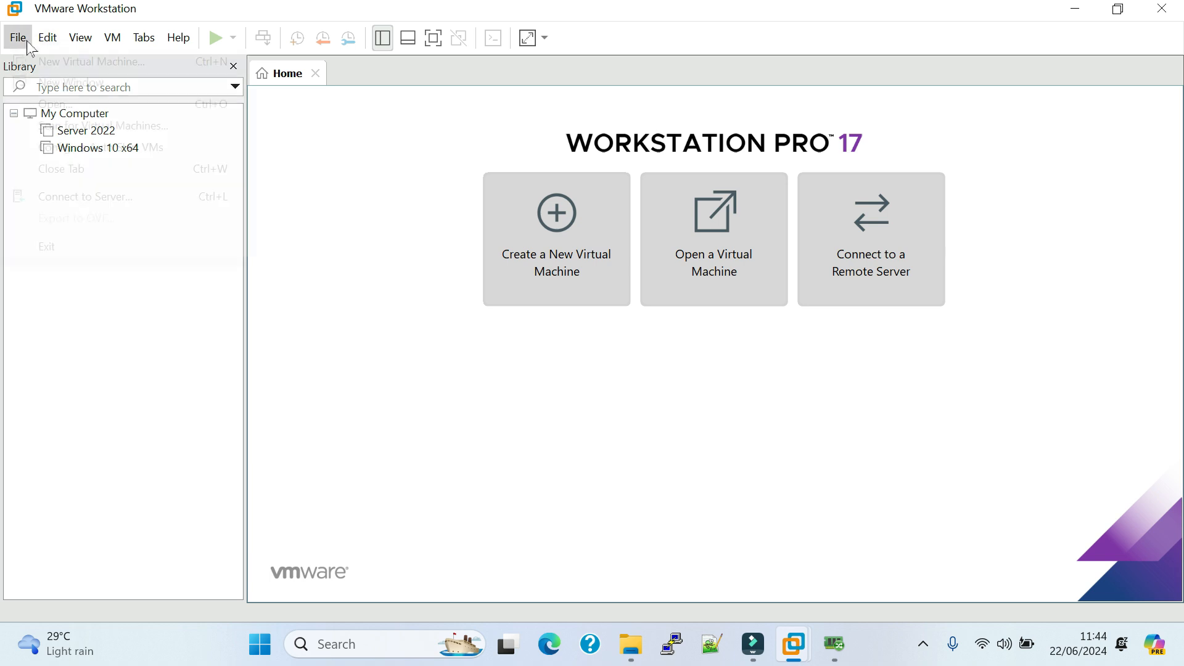
left_click(95, 63)
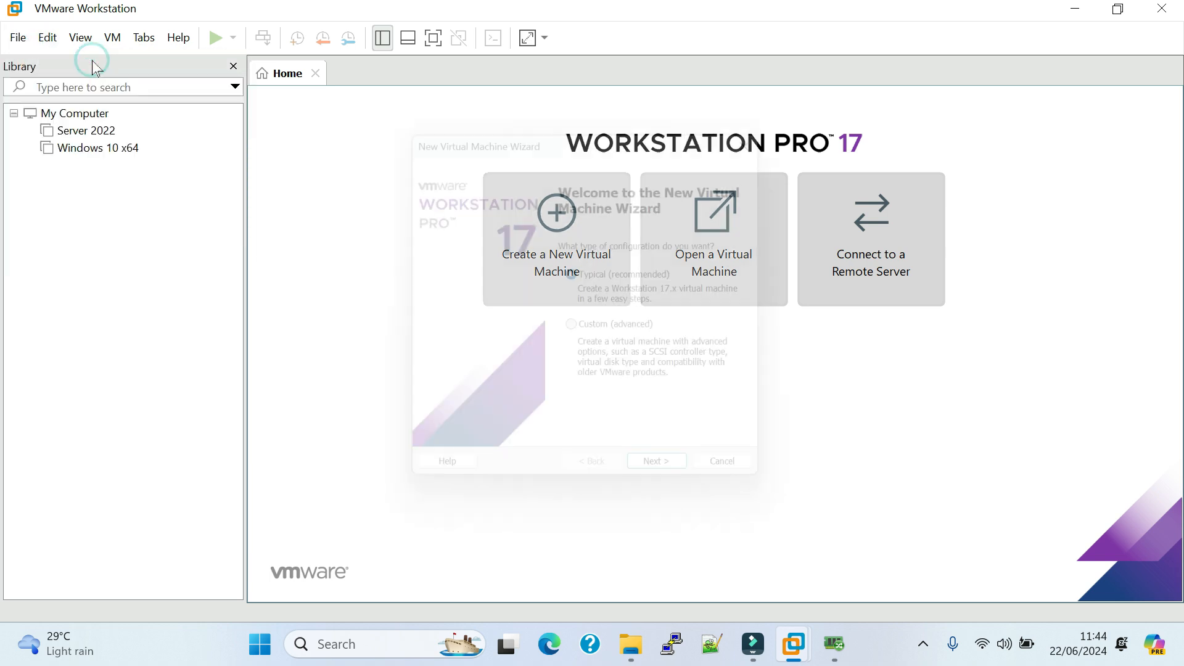
left_click(675, 489)
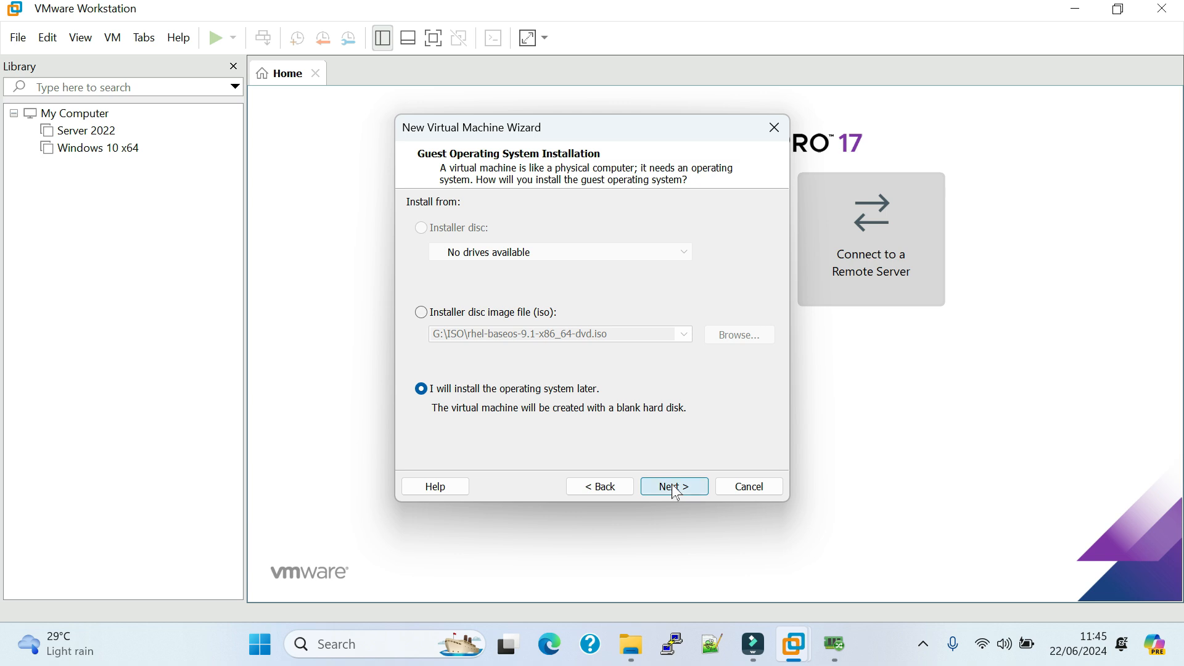
left_click(675, 489)
Set the guest operating system to Linux, version Red Hat Enterprise Linux 9 64-bit.
left_click(438, 224)
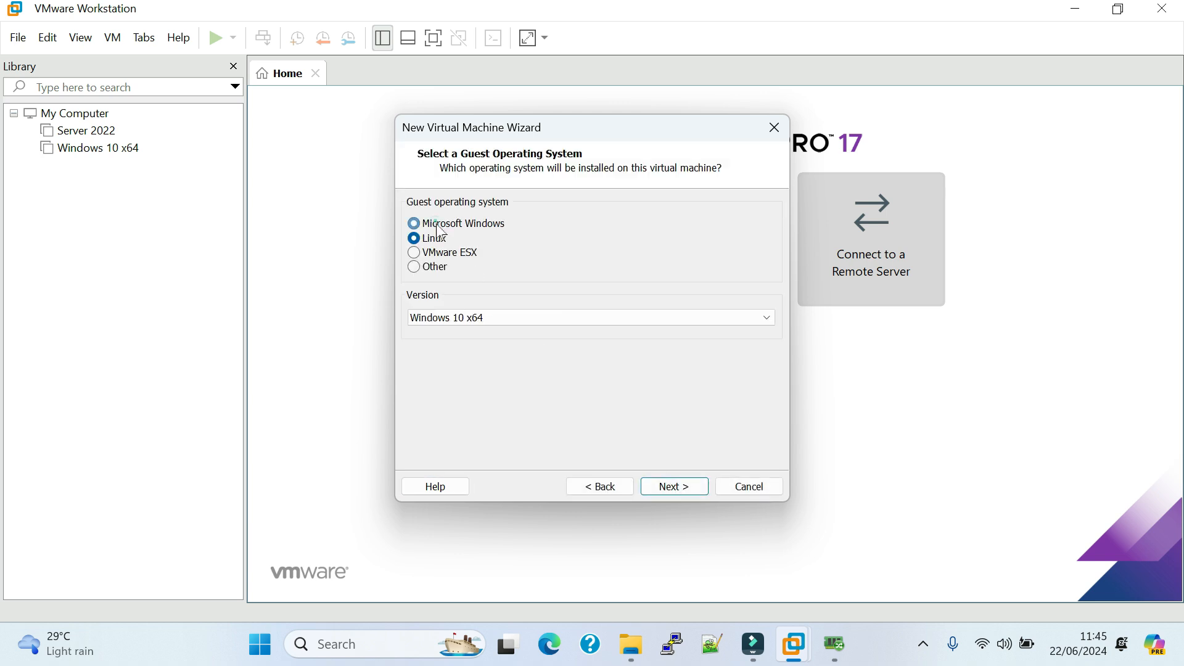
left_click(435, 237)
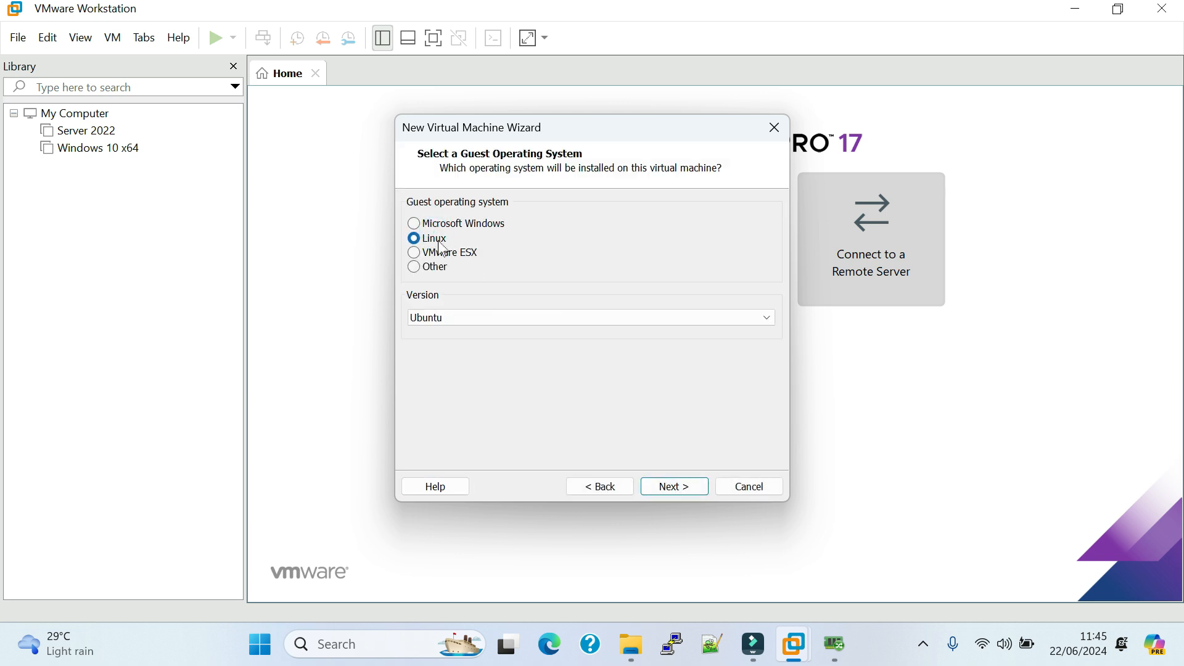
left_click(479, 320)
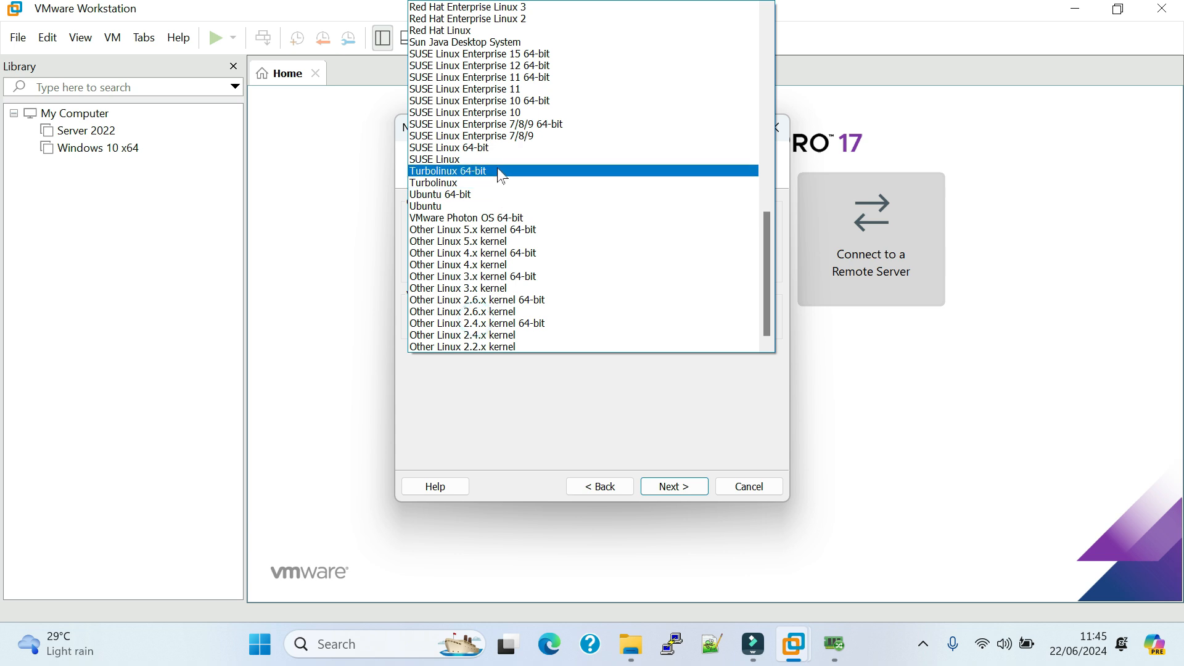
scroll(503, 176, "up", 5)
left_click(499, 47)
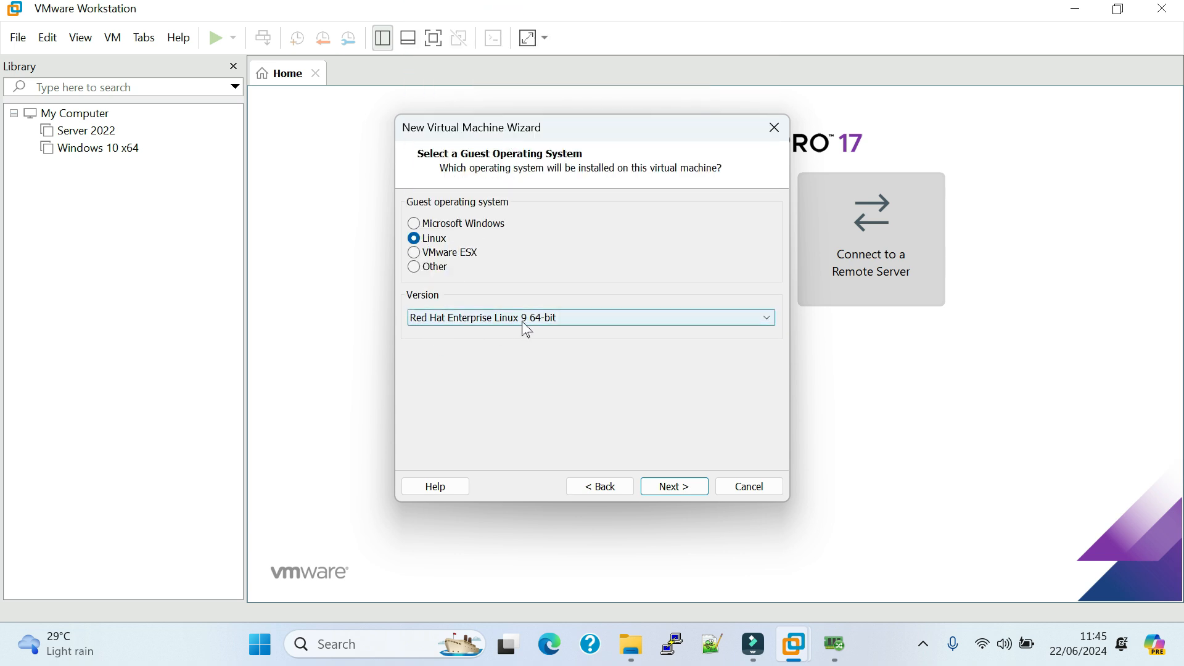
left_click(674, 488)
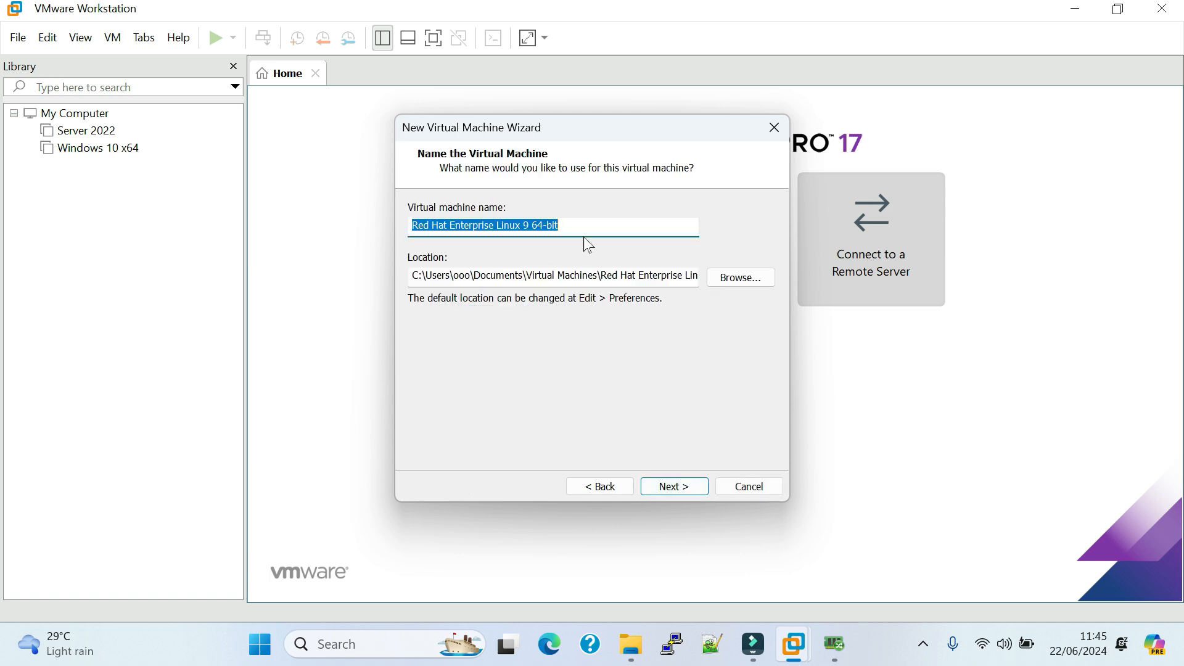
Name the virtual machine Red Hat and store it in a Red Hat folder on New Volume (D:), merging with the existing folder.
type("Red Hat")
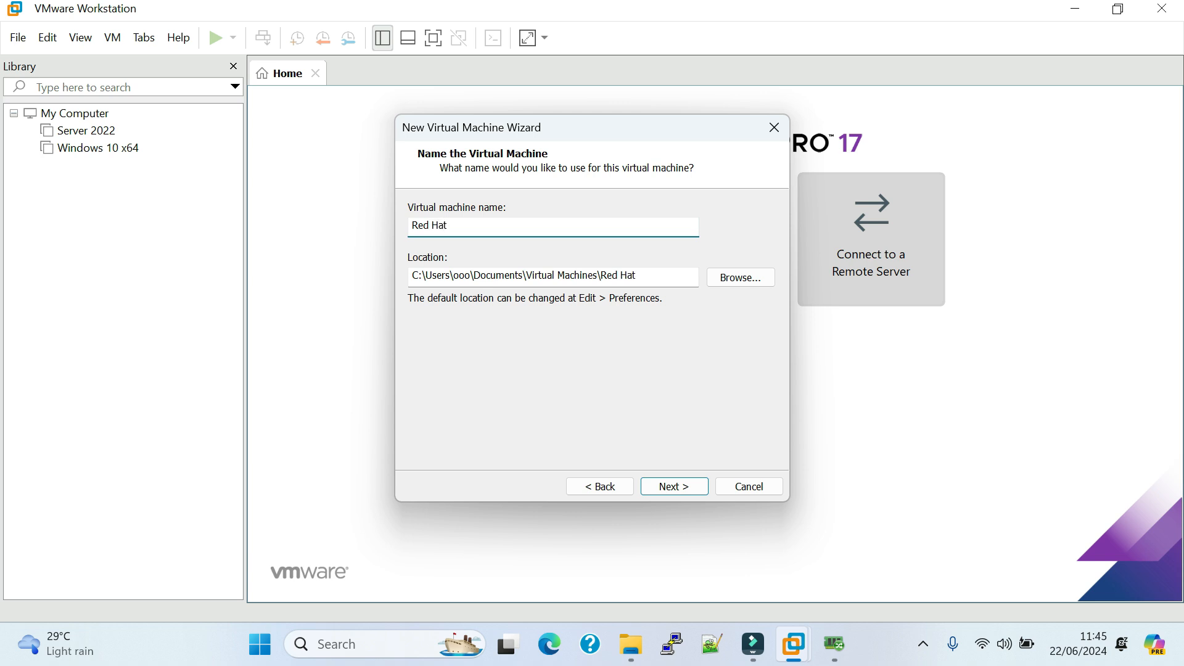
left_click(741, 277)
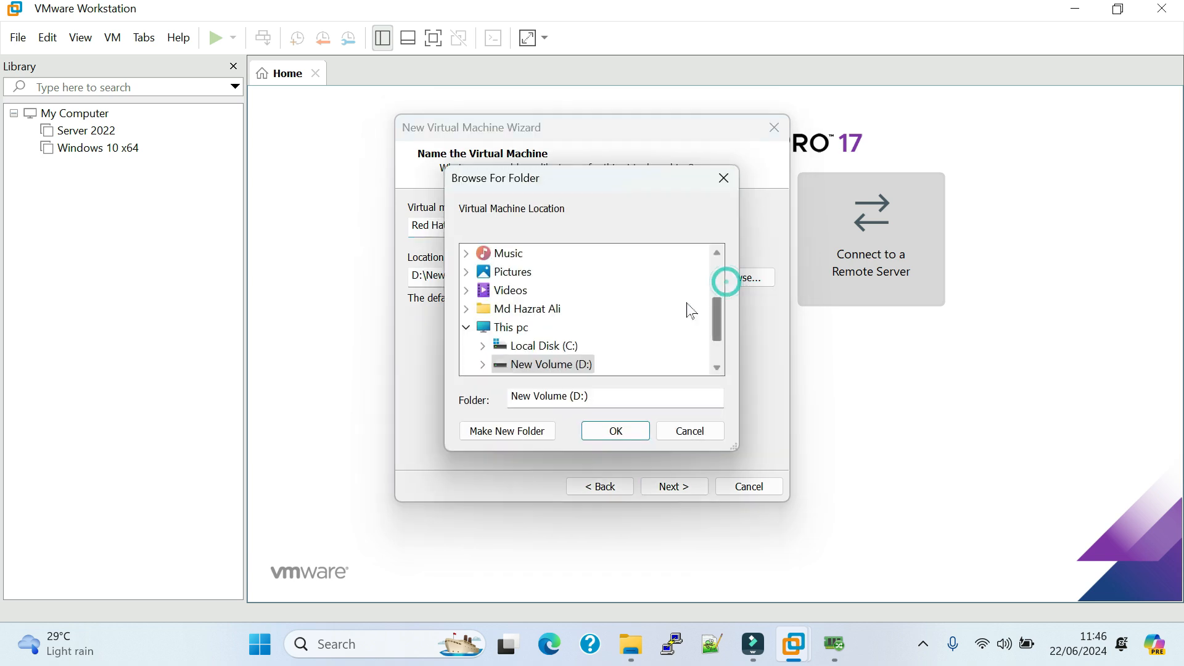
double_click(536, 365)
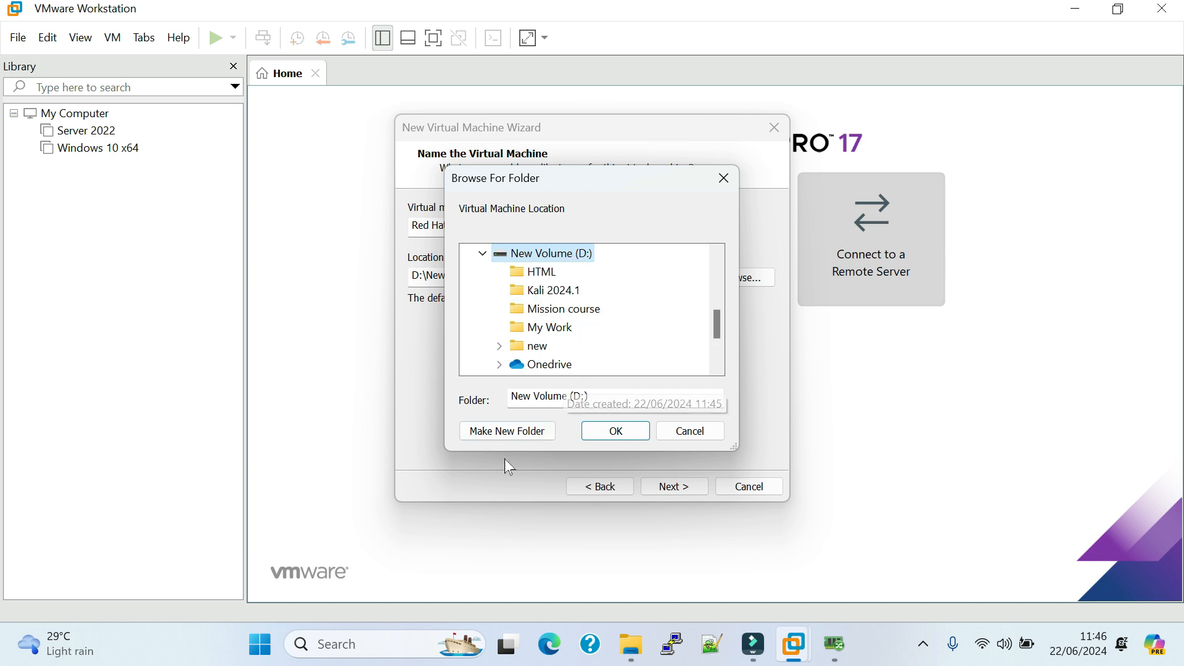
left_click(503, 434)
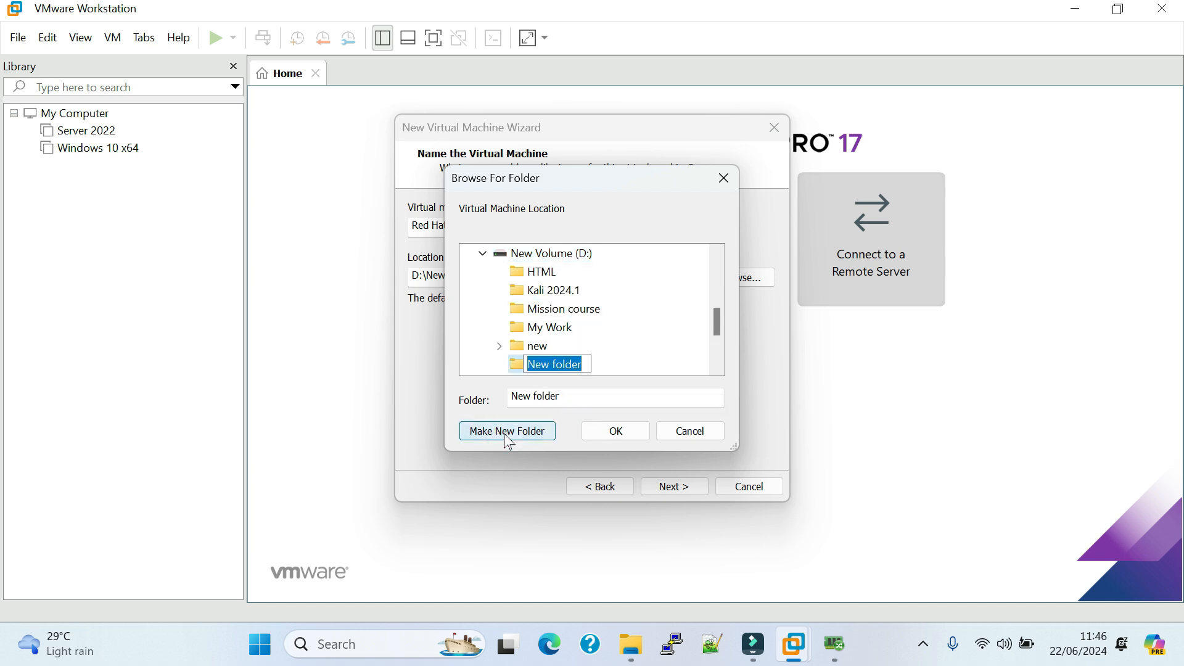
type("Red")
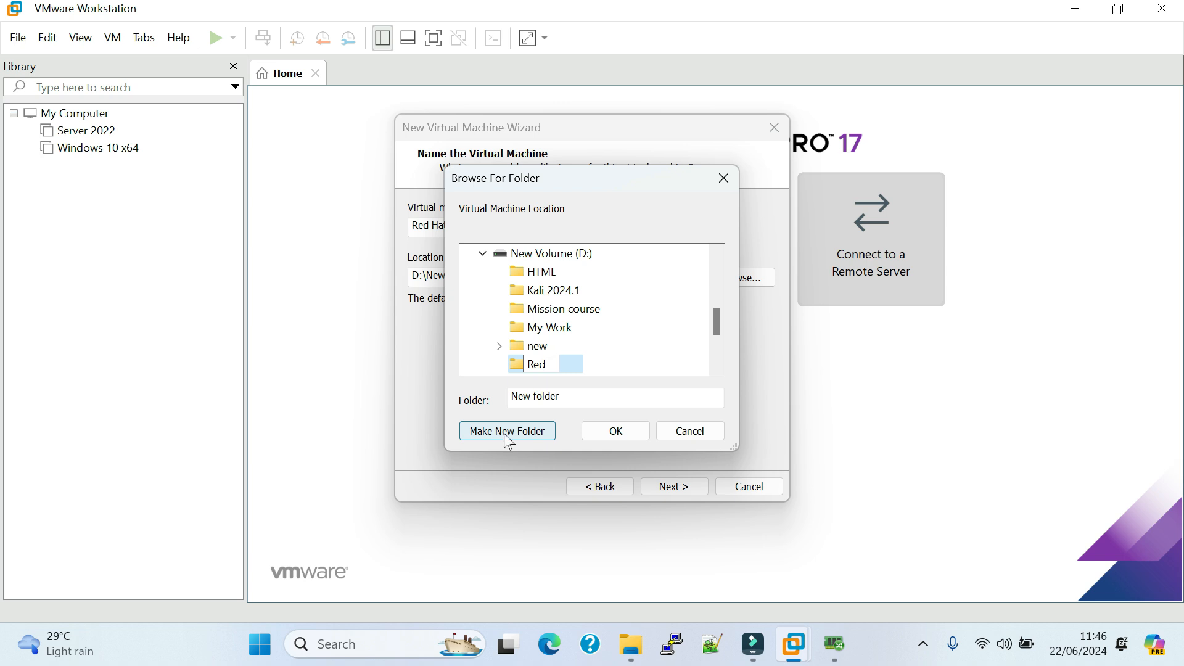
type(" Hat")
key("Return")
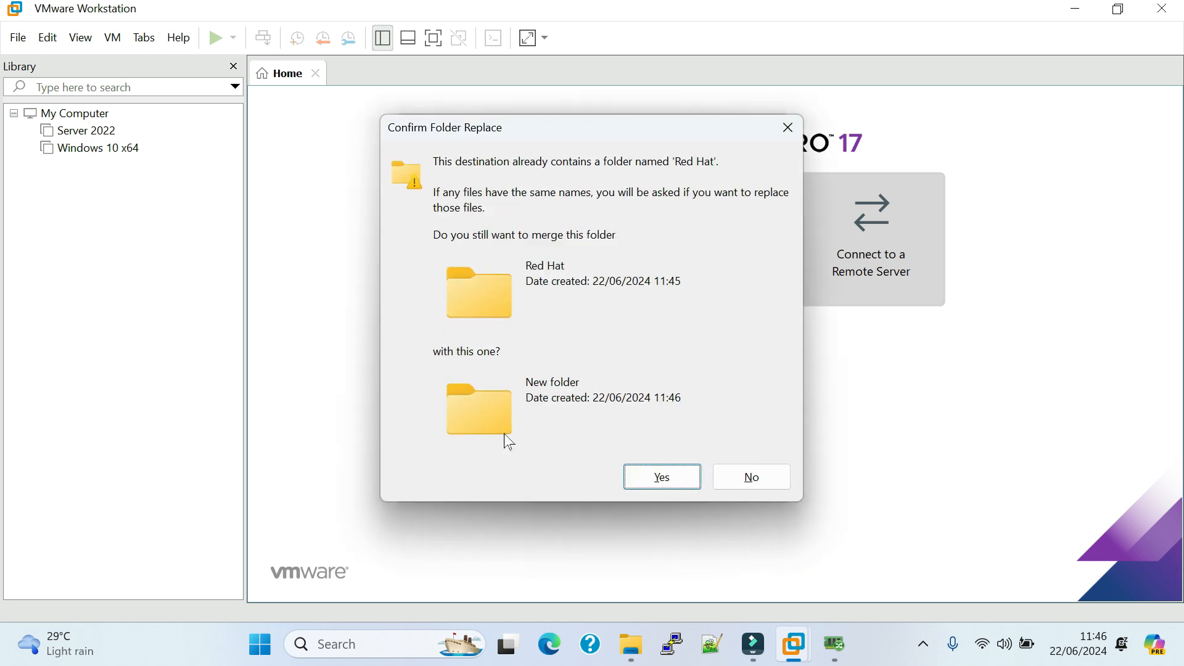
left_click(678, 484)
left_click(607, 433)
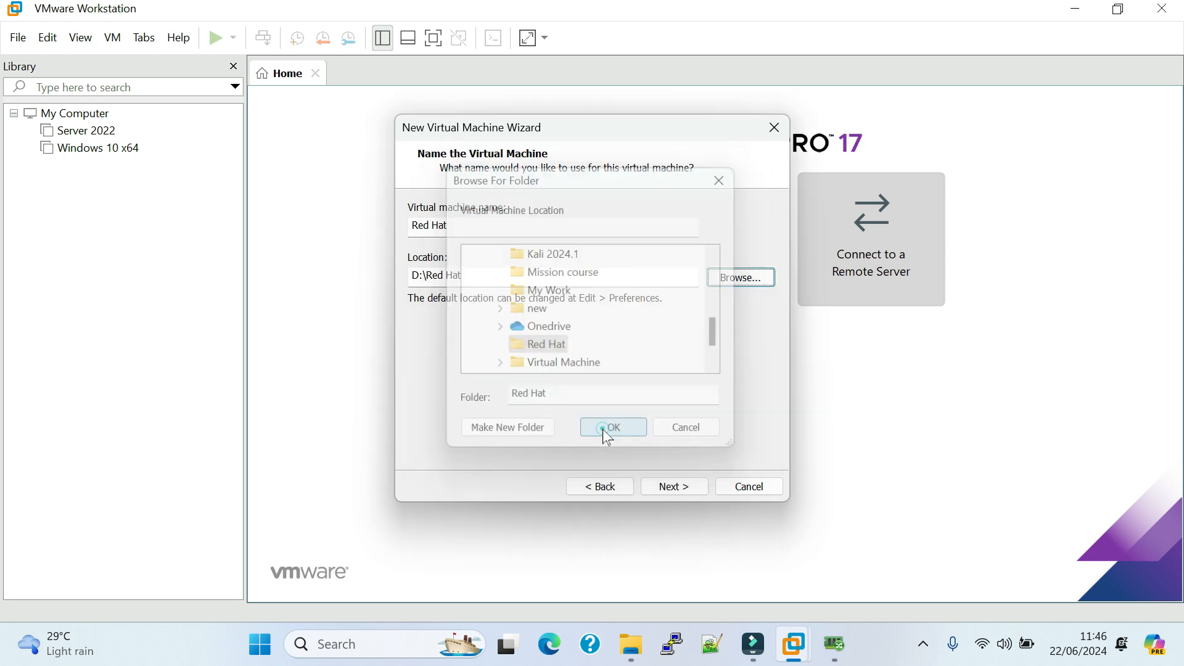
left_click(682, 487)
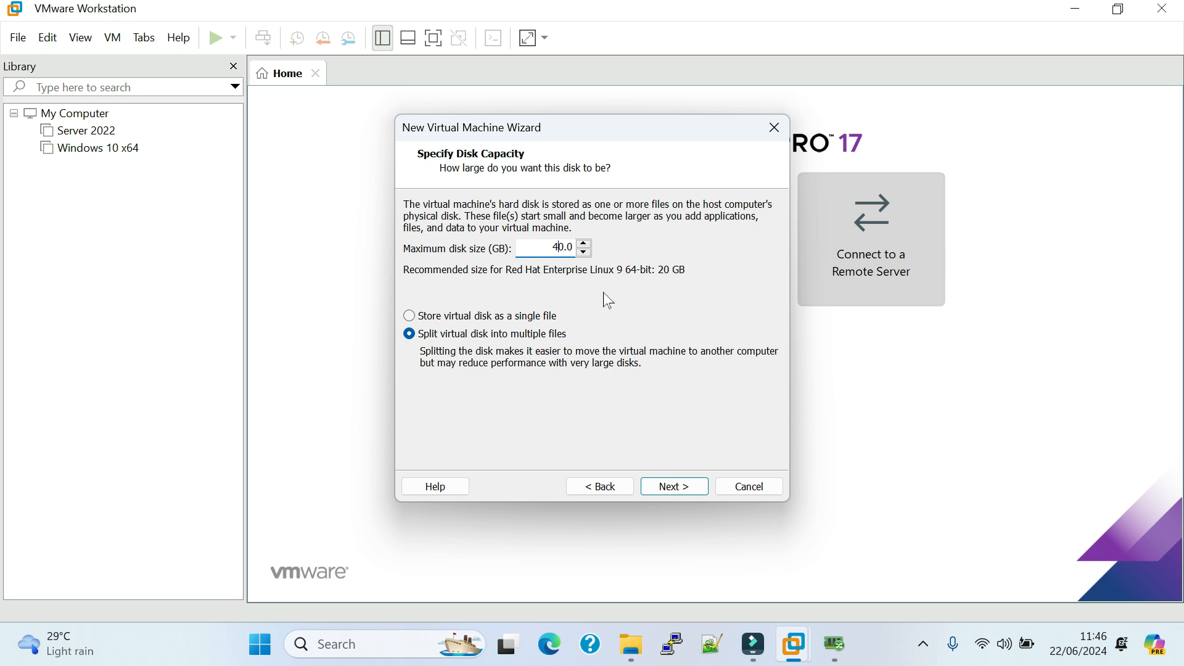
Specify a 40 GB maximum disk size and store the virtual disk as a single file.
left_click(447, 316)
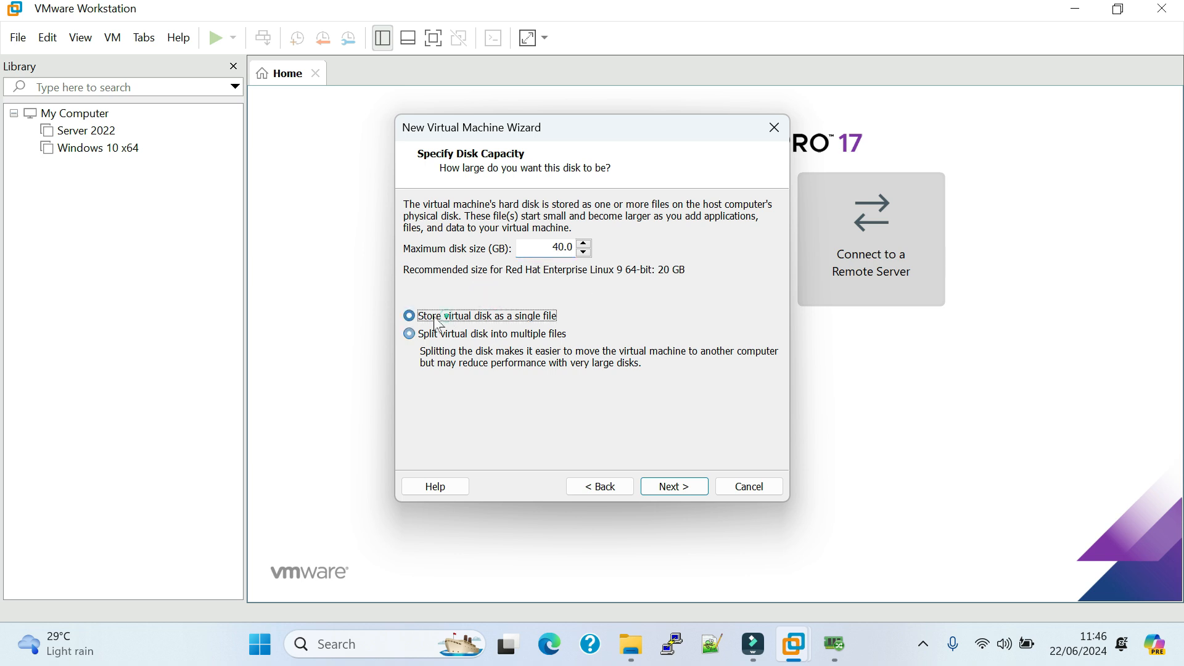
left_click(675, 491)
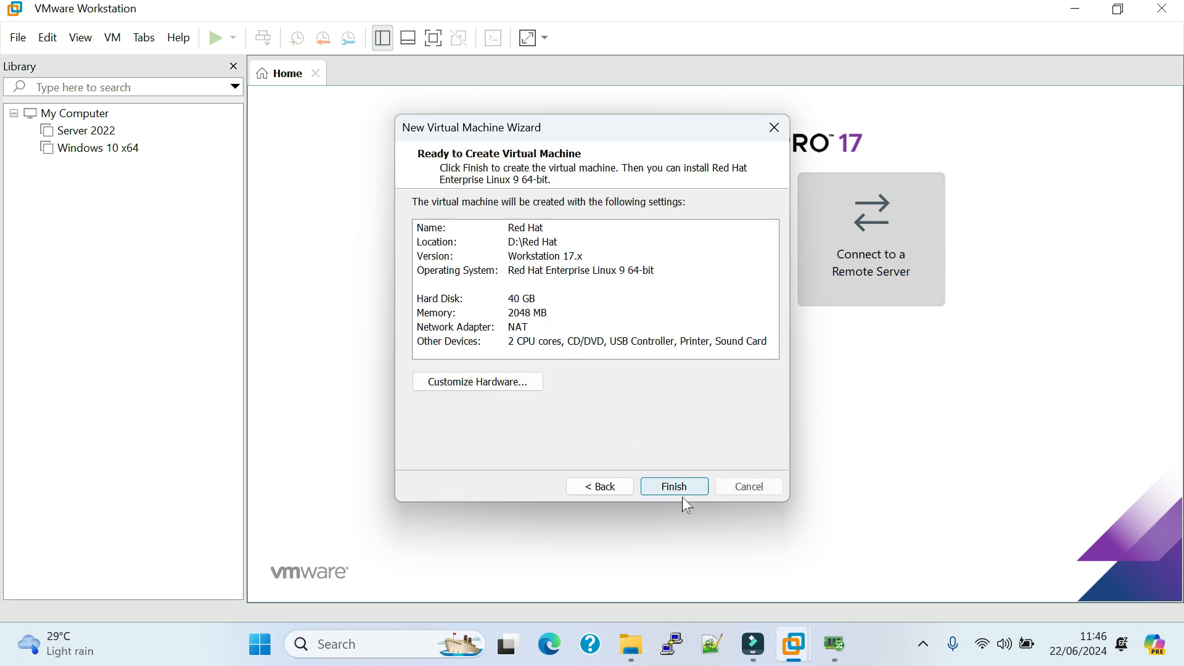
Customize the hardware so the CD/DVD drive uses the ISO image D:\rhel-baseos-9.1-x86_64-dvd.iso.
left_click(513, 383)
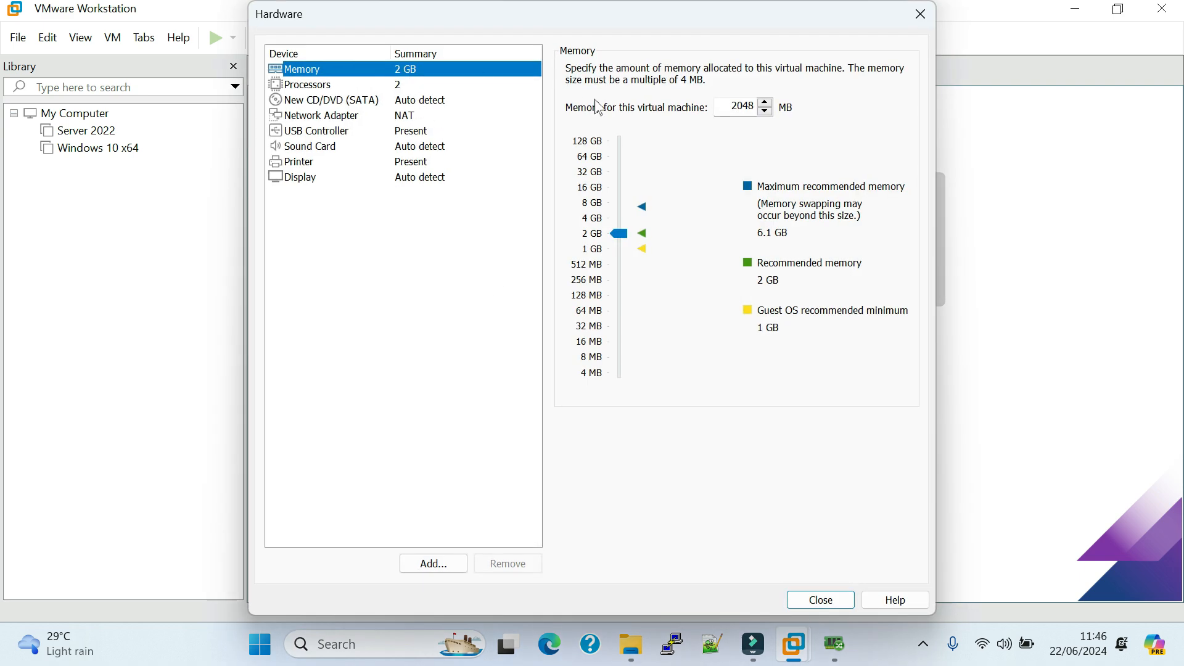
left_click(408, 88)
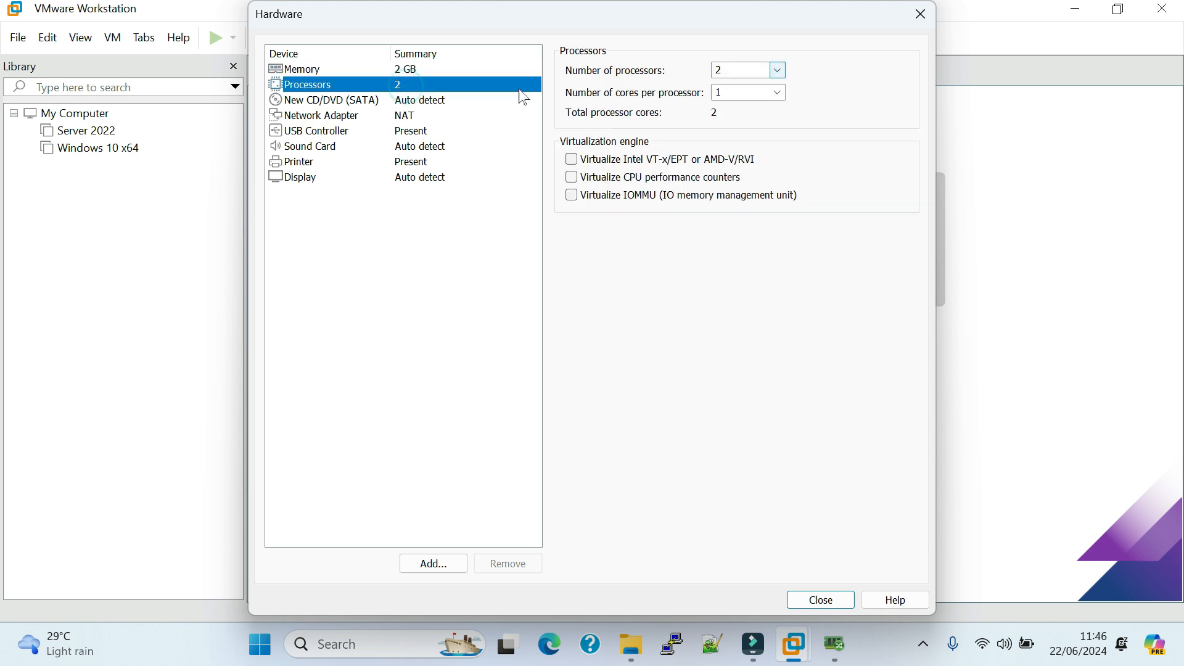
left_click(436, 102)
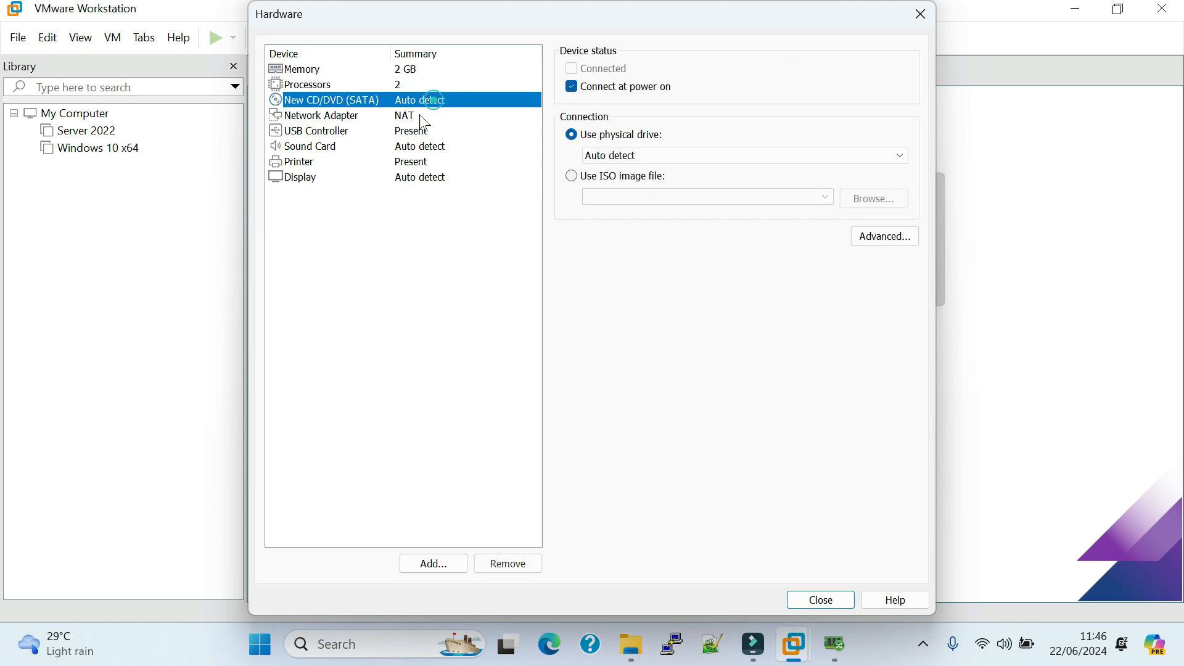
left_click(606, 179)
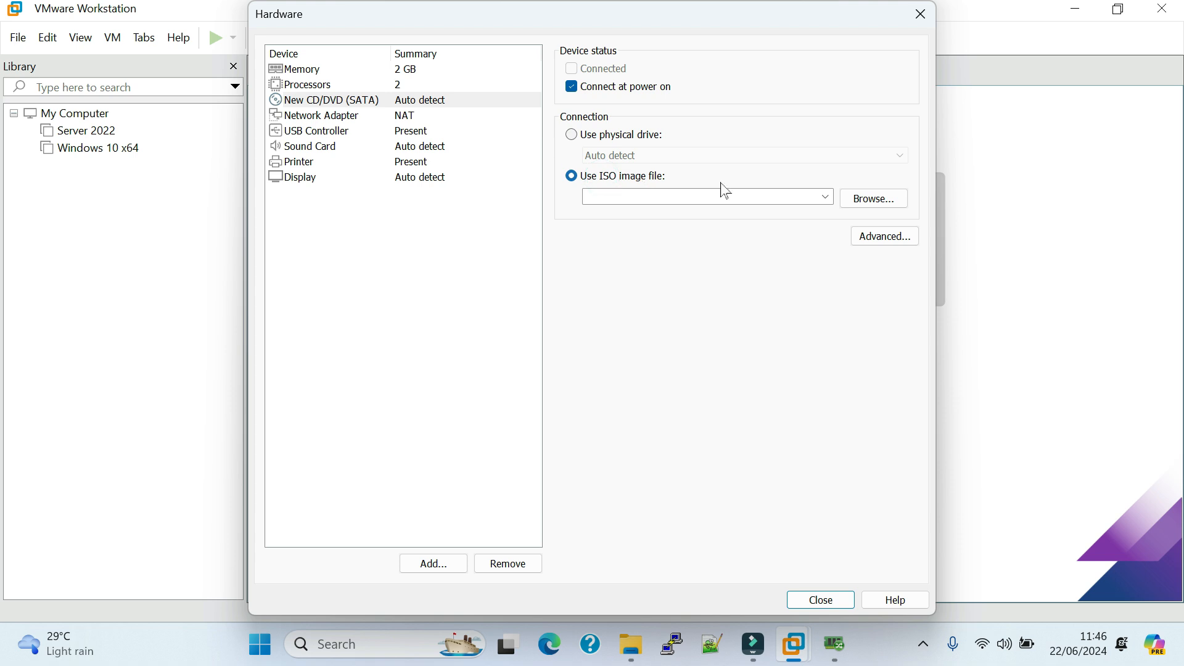
left_click(874, 199)
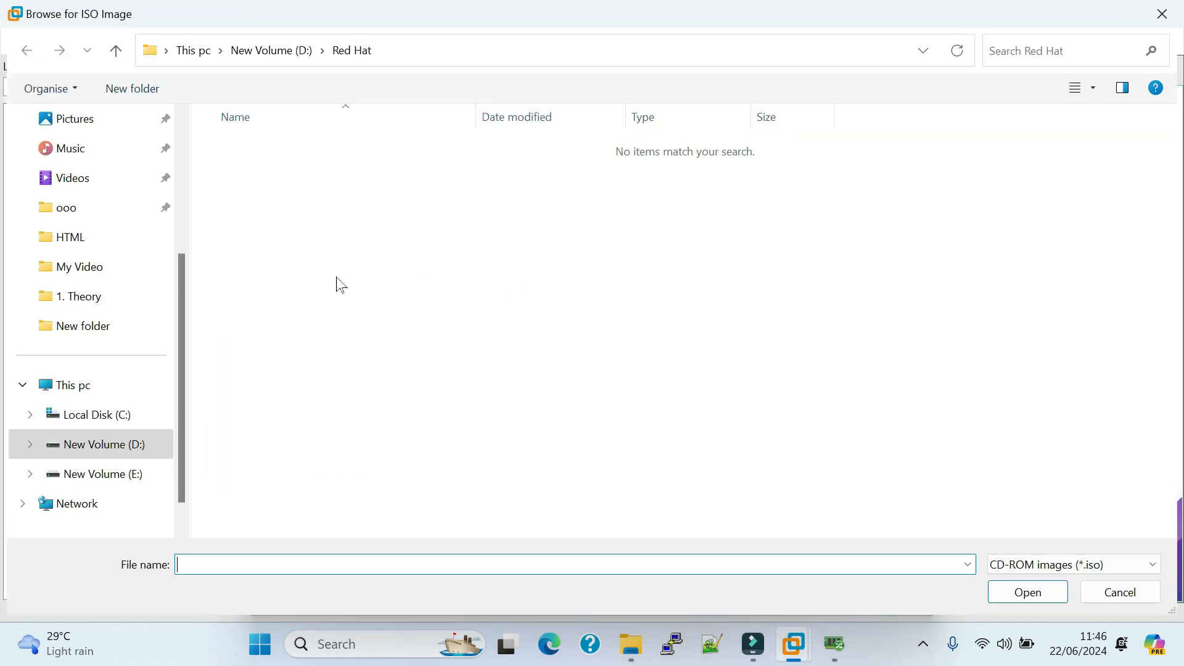
left_click(100, 446)
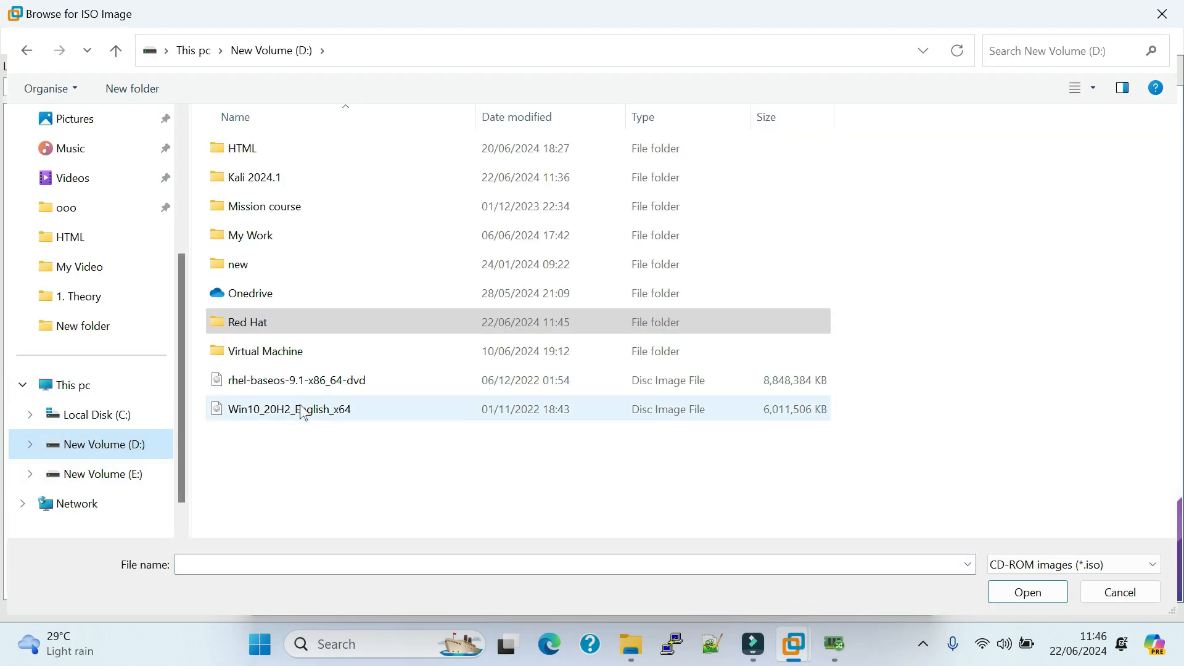
left_click(319, 389)
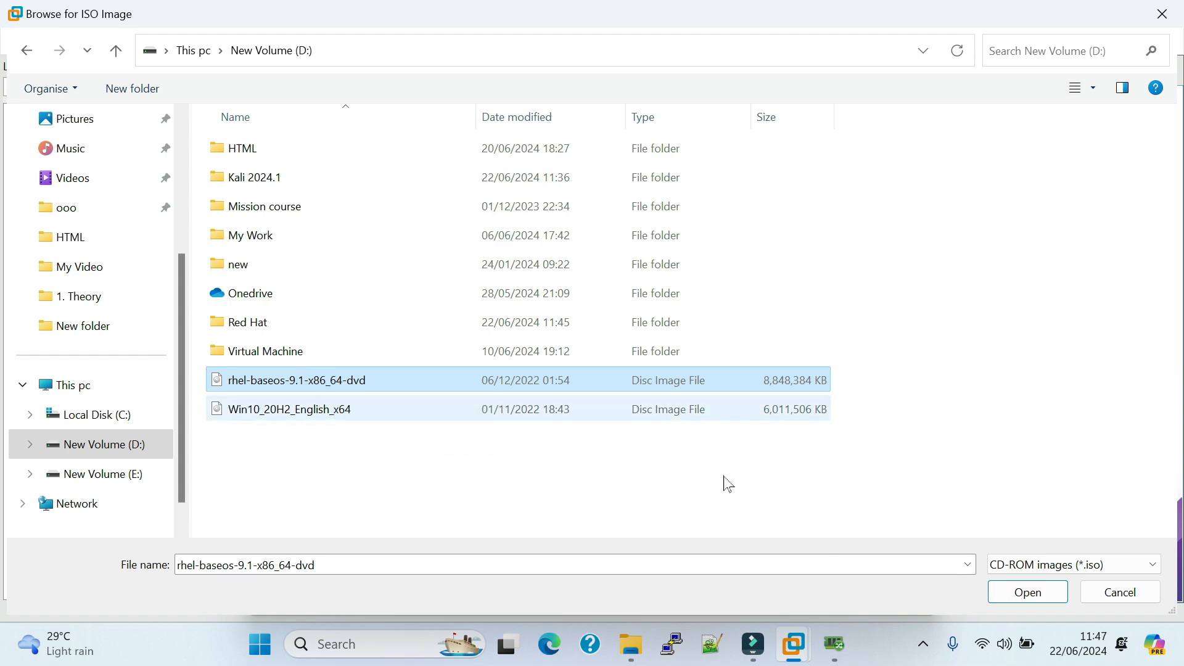
left_click(1038, 596)
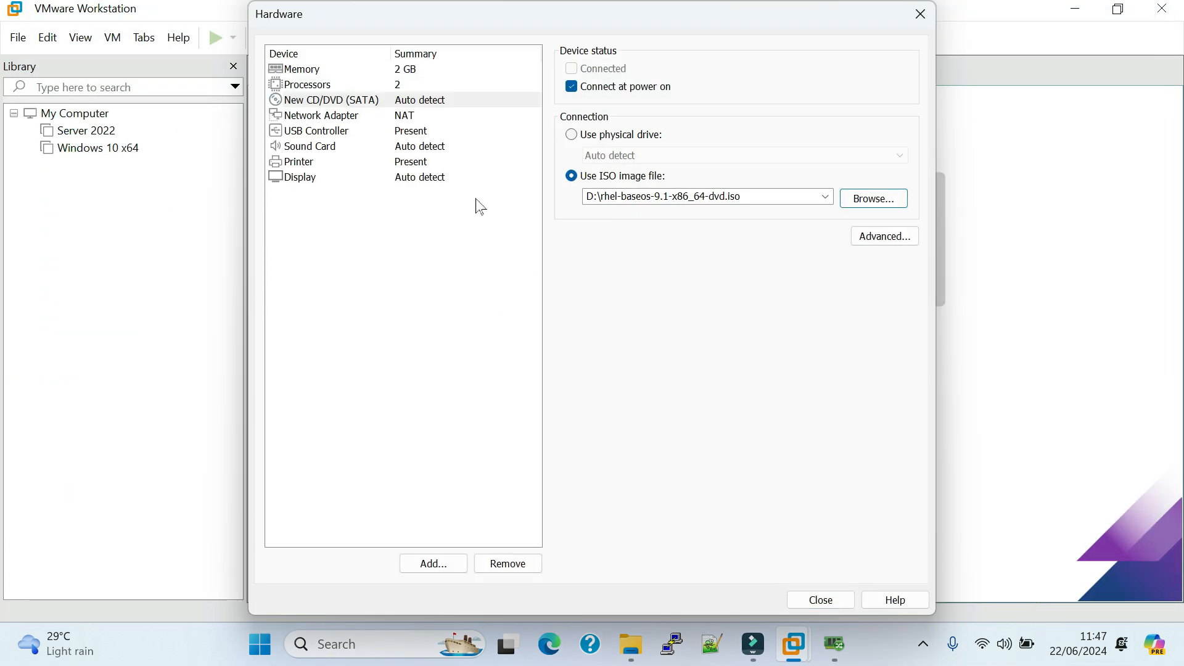
Review the network adapter's connection settings and finish creating the virtual machine.
left_click(410, 116)
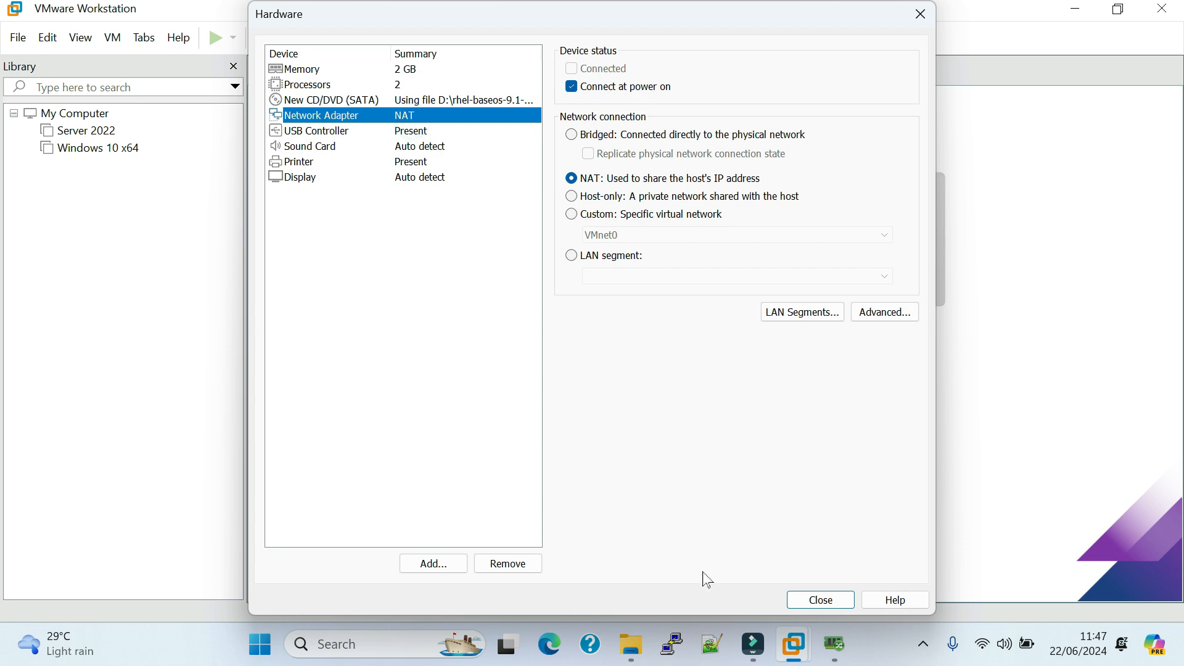
left_click(815, 600)
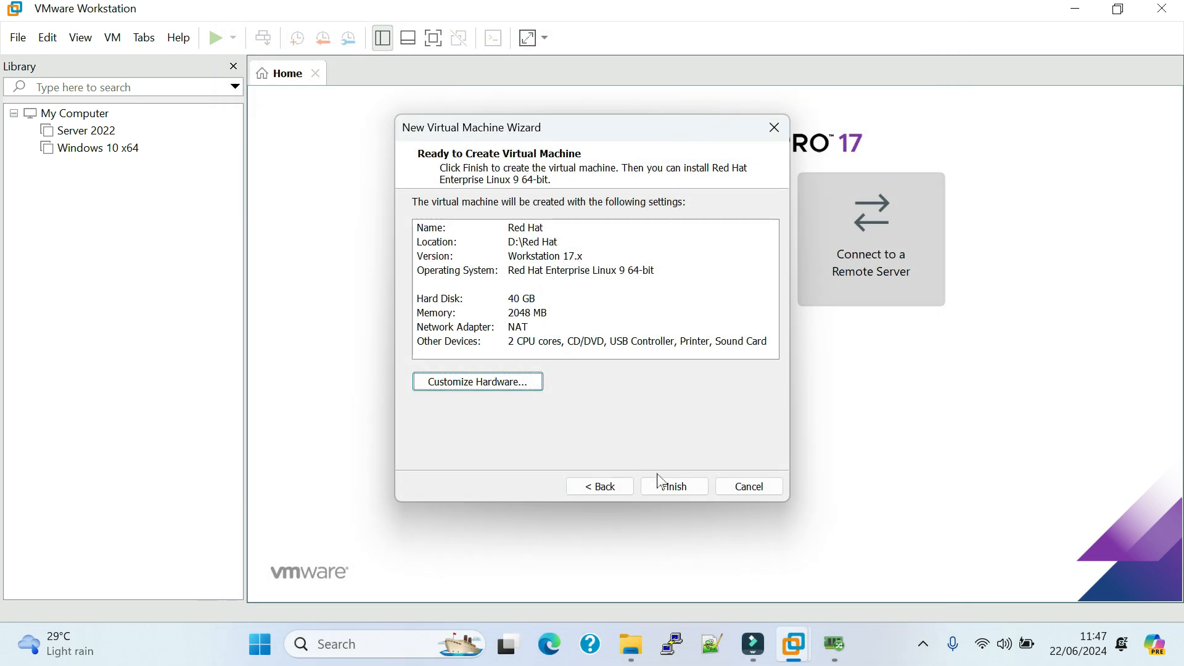
left_click(666, 488)
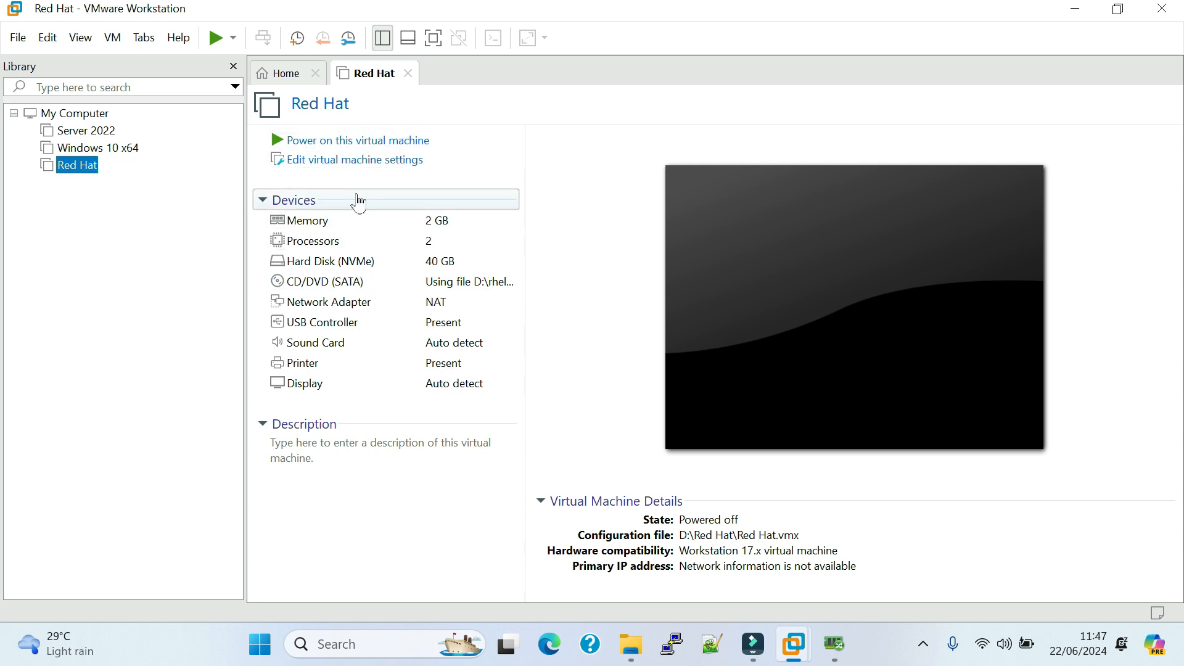
Power on the Red Hat virtual machine, hide the library and close the Home page.
left_click(348, 142)
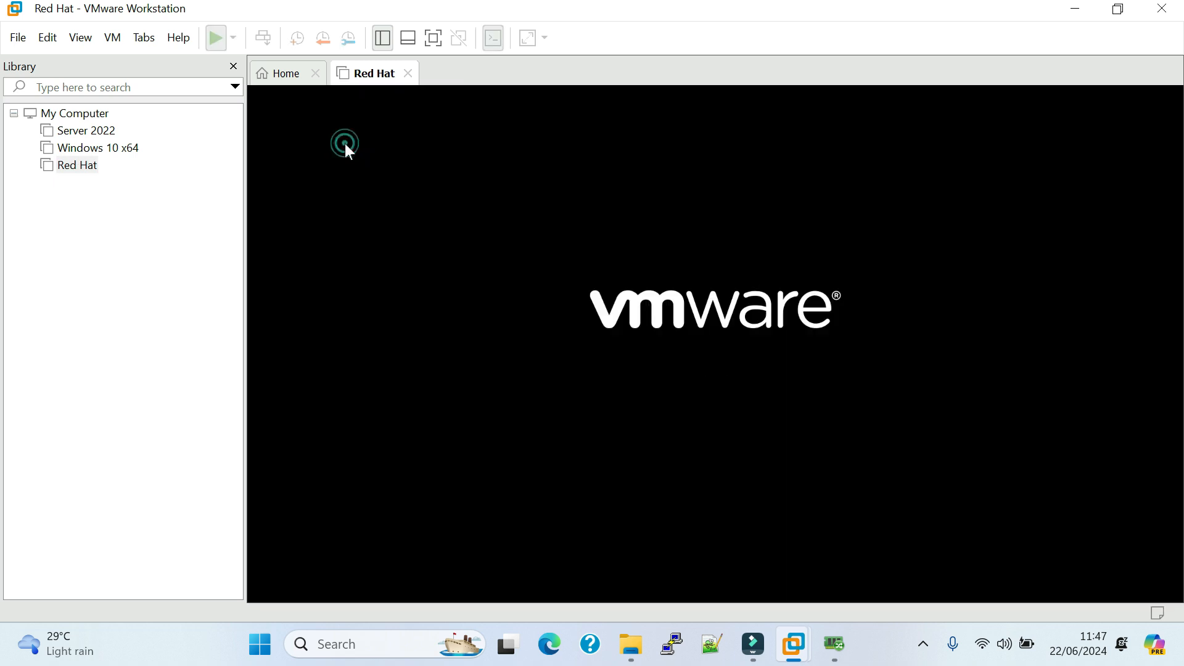
left_click(382, 41)
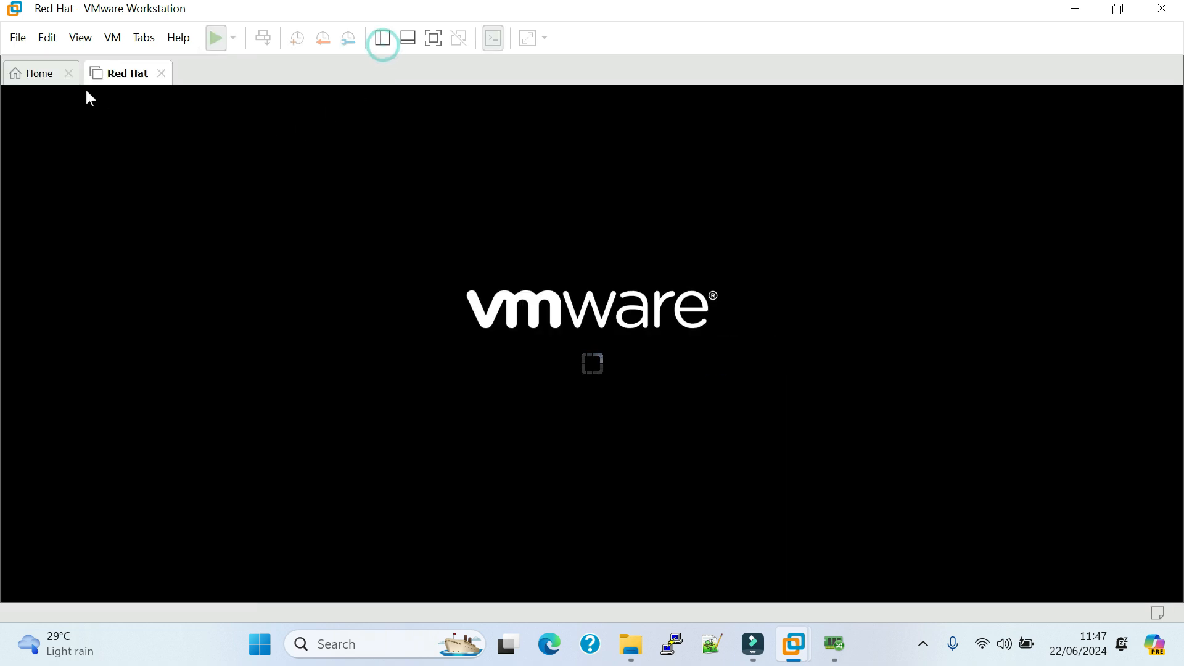
left_click(69, 73)
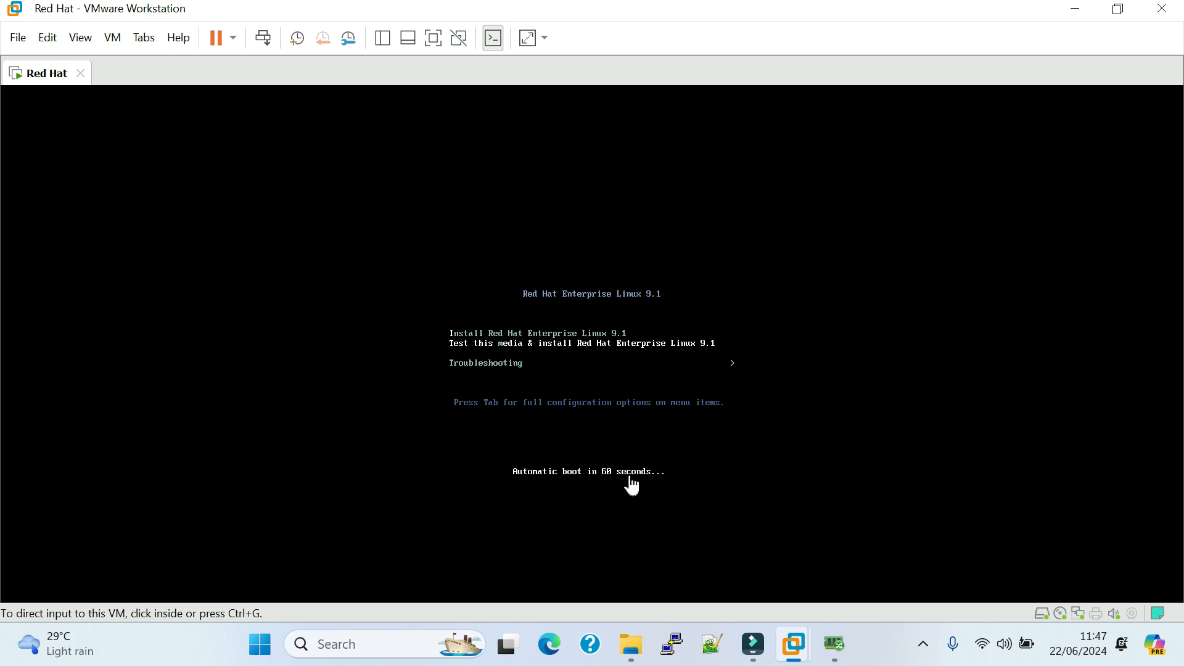
Boot the "Test this media & install Red Hat Enterprise Linux 9.1" entry and release input back to the host.
left_click(598, 438)
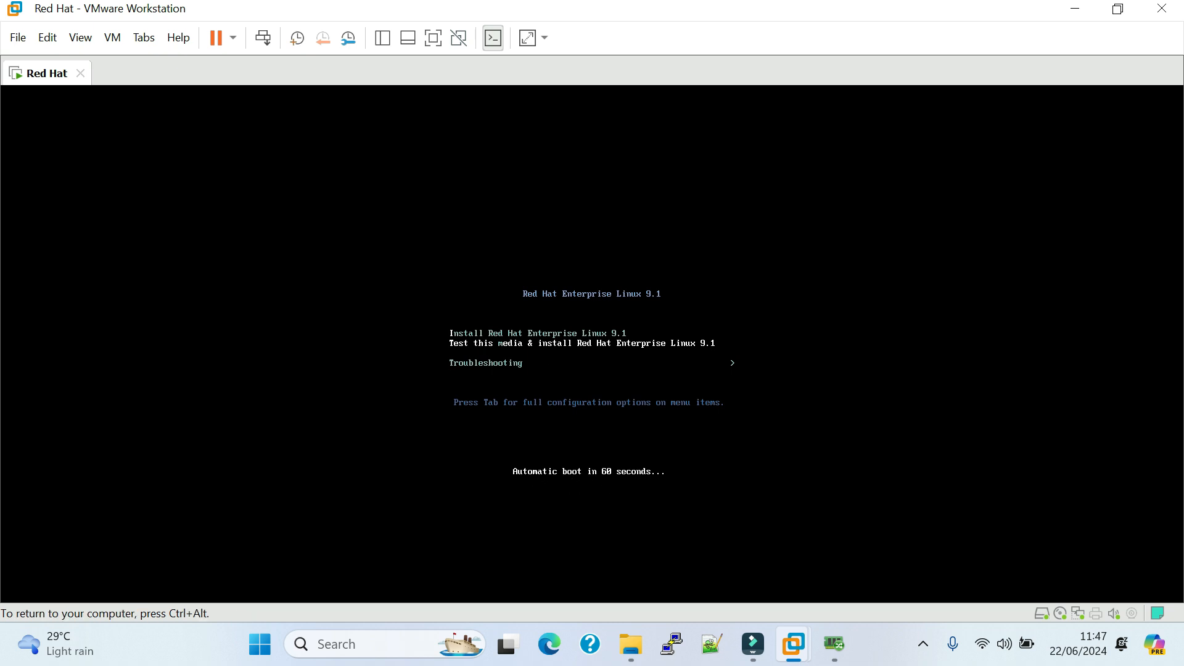
key("Return")
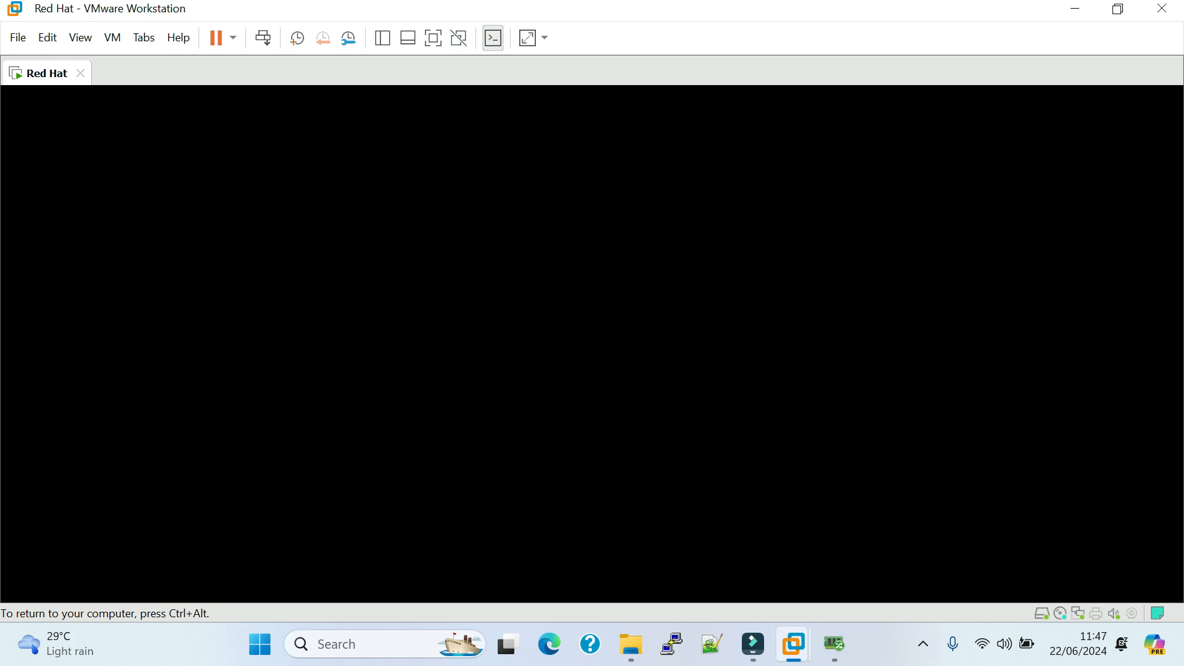
key("ctrl+alt")
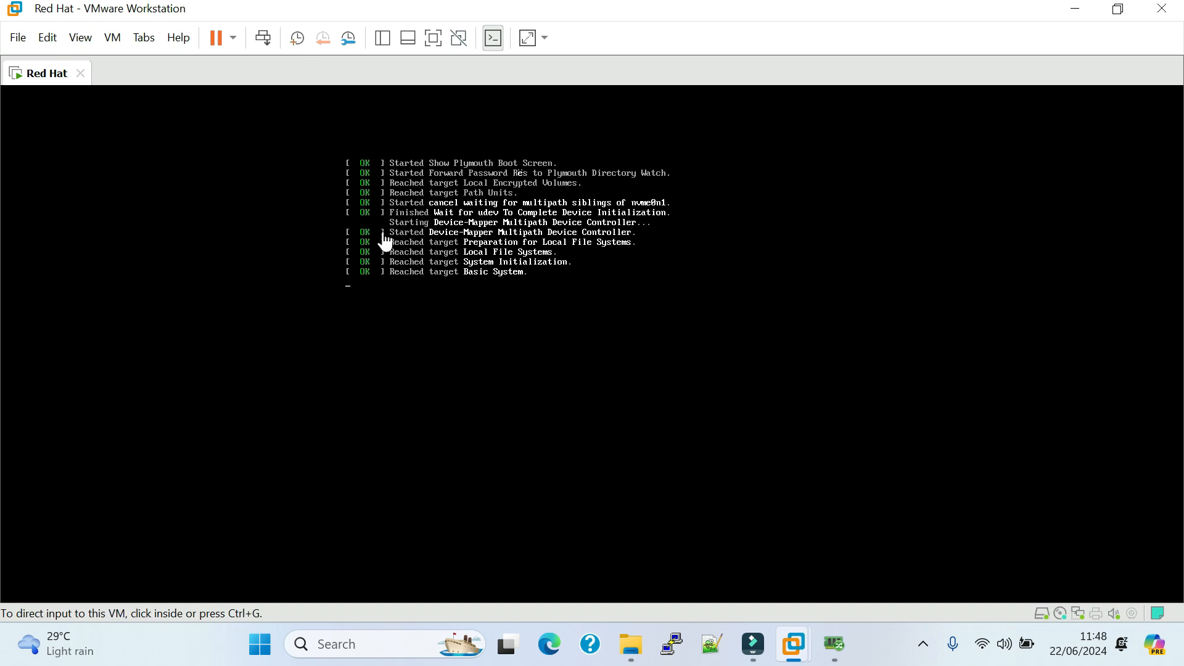
Abort the installation media check and set the virtual machine's display to Free Stretch.
left_click(434, 341)
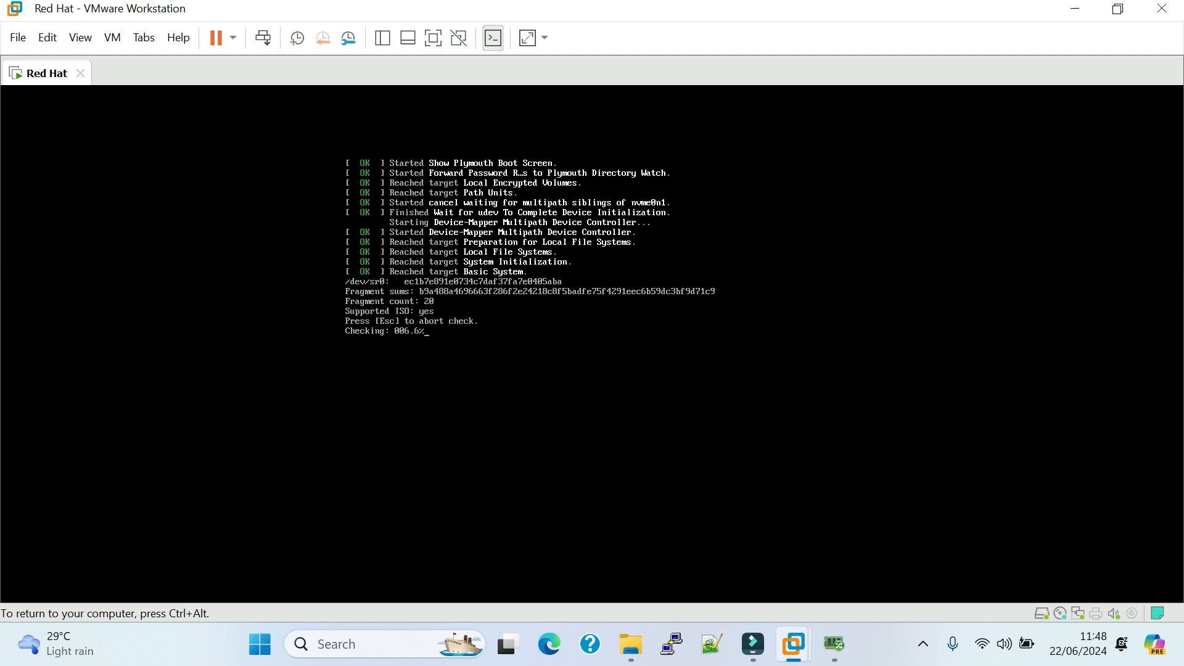
key("Escape")
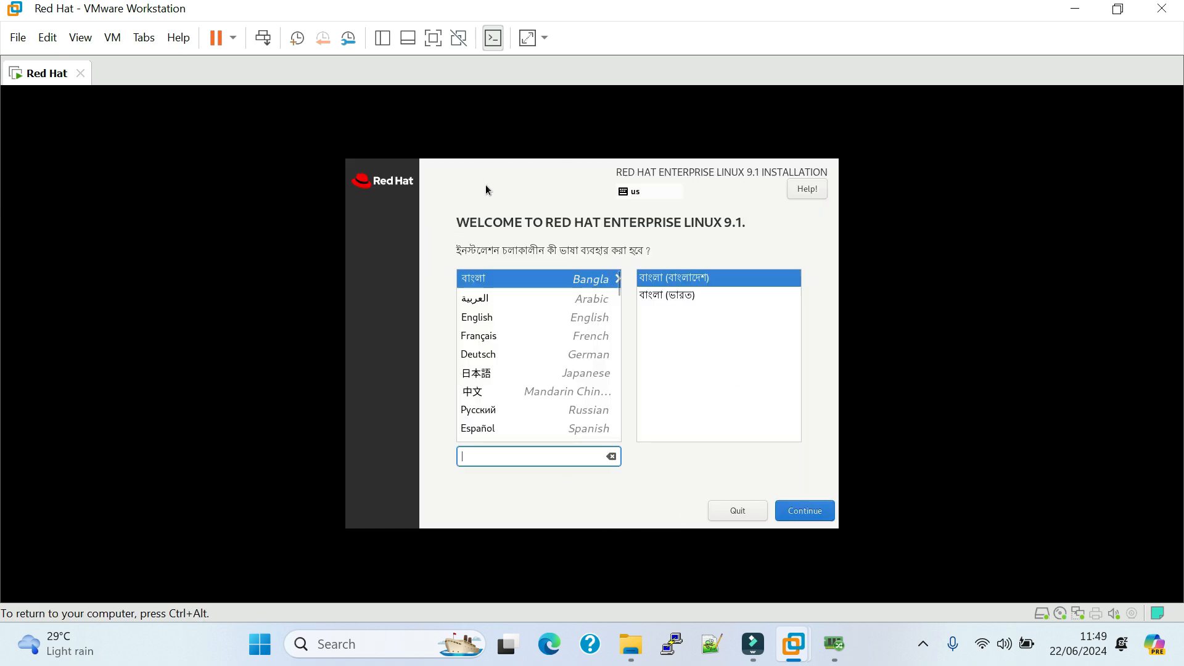
left_click(545, 39)
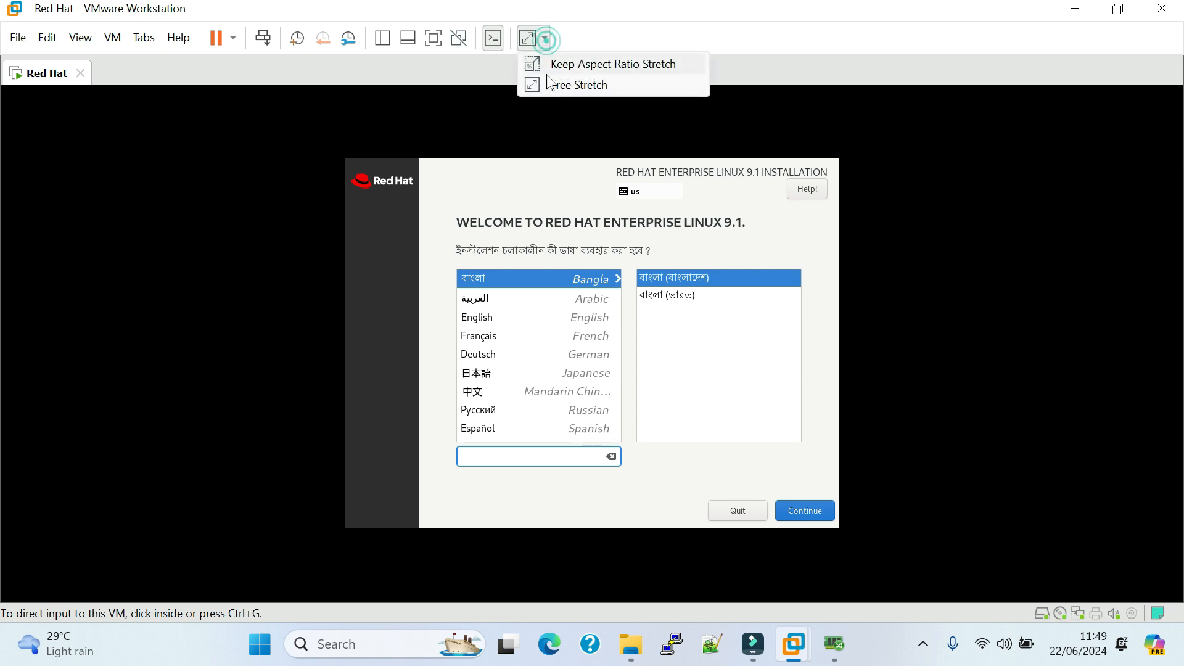
left_click(553, 85)
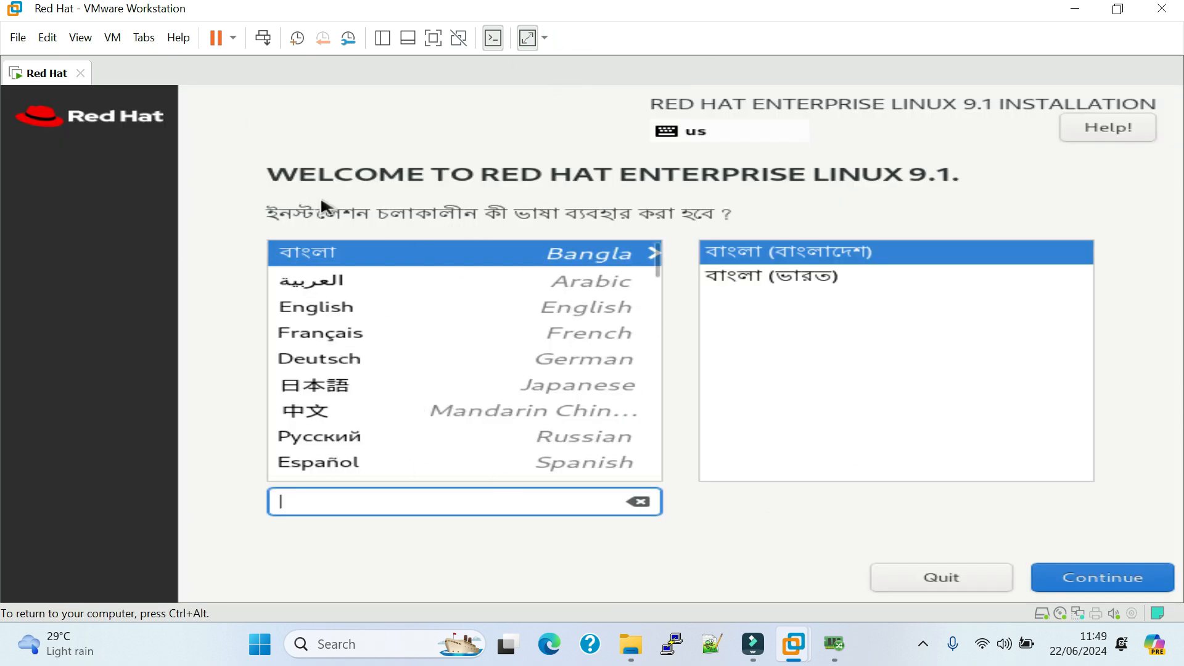
Choose English (United States) as the installation language and continue to the installation summary.
left_click(354, 321)
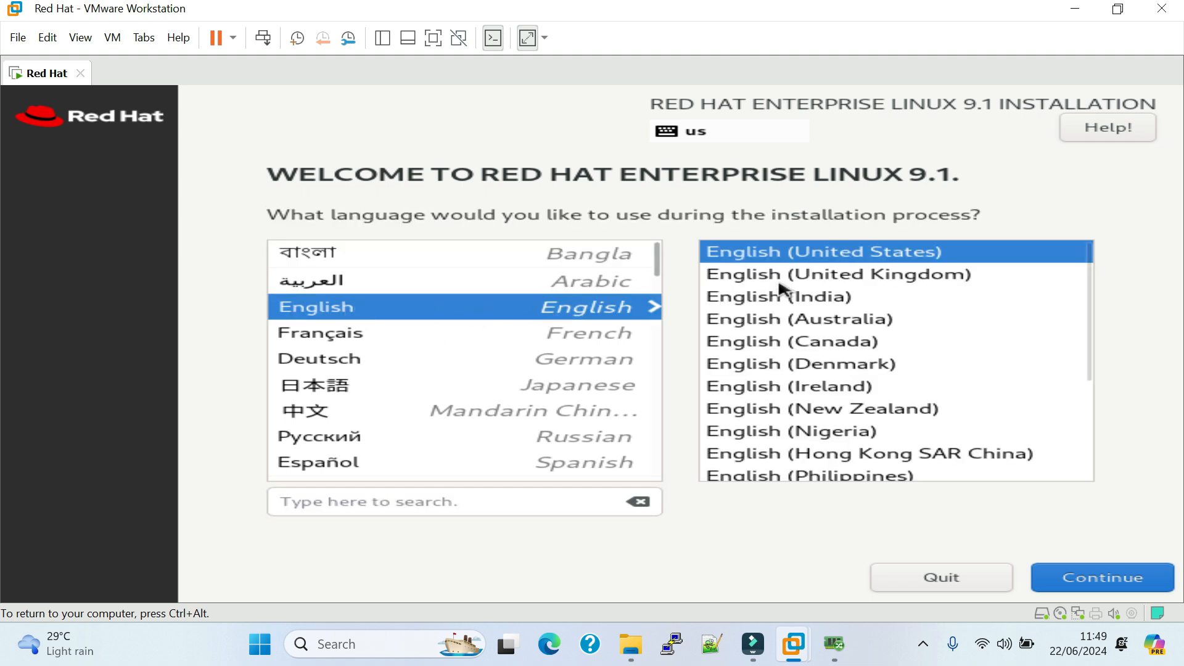
left_click(1103, 579)
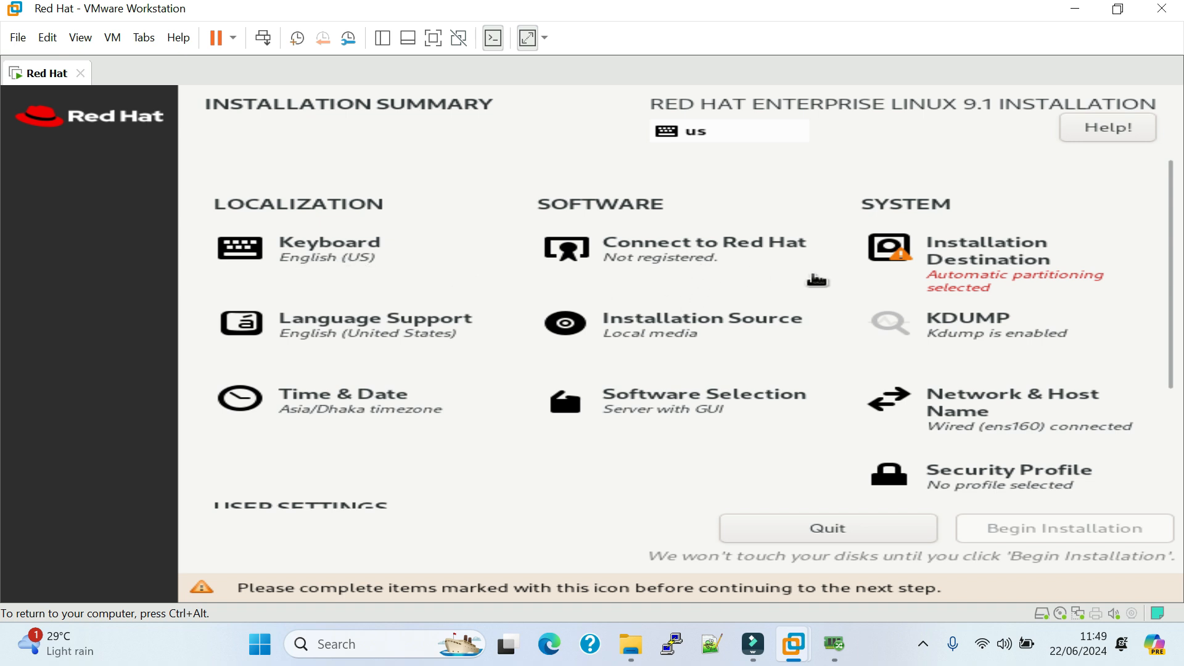
Set the installation destination's storage configuration to Custom and keep LVM as the partitioning scheme for new mount points.
left_click(976, 271)
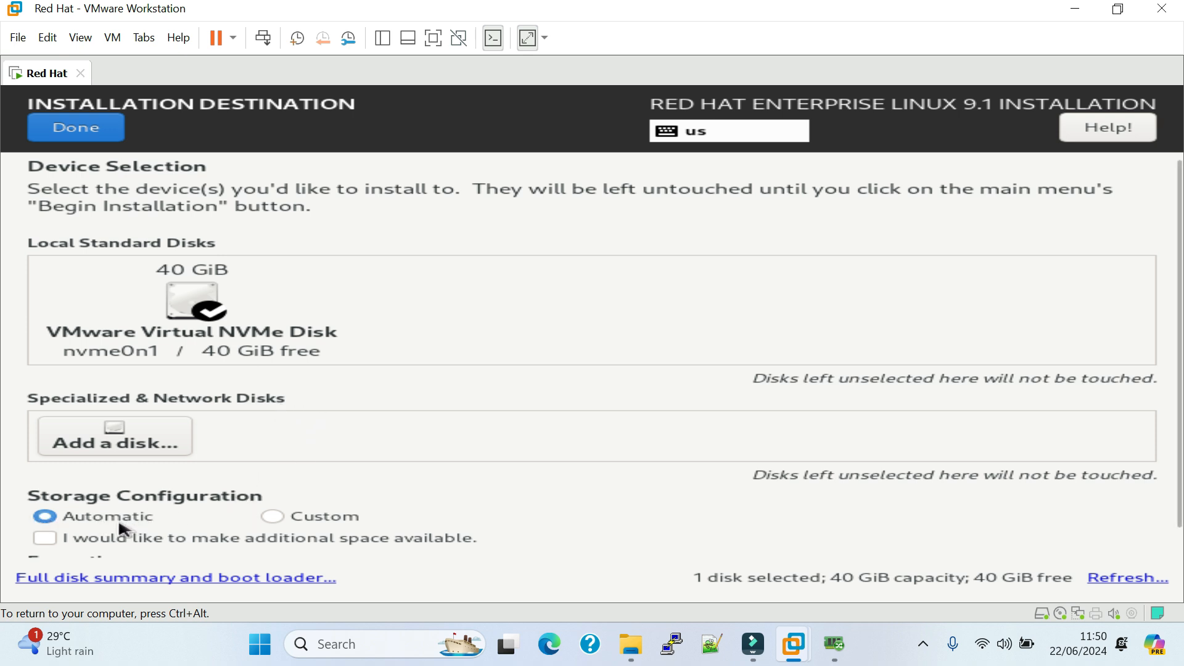
left_click(273, 518)
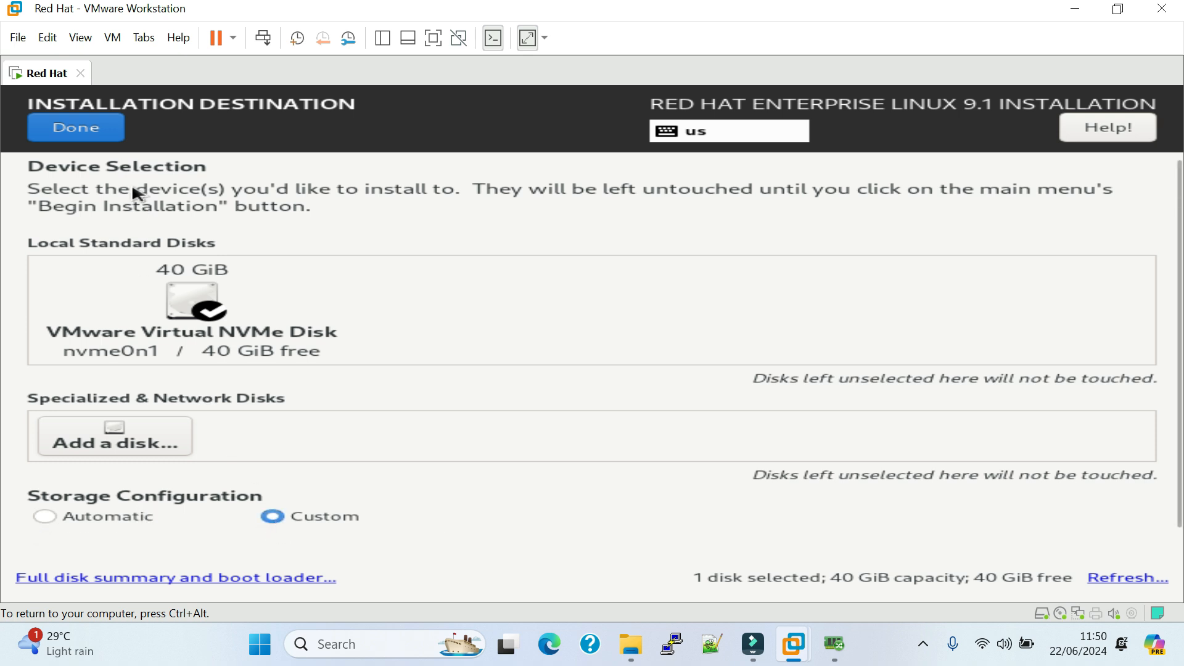
left_click(94, 132)
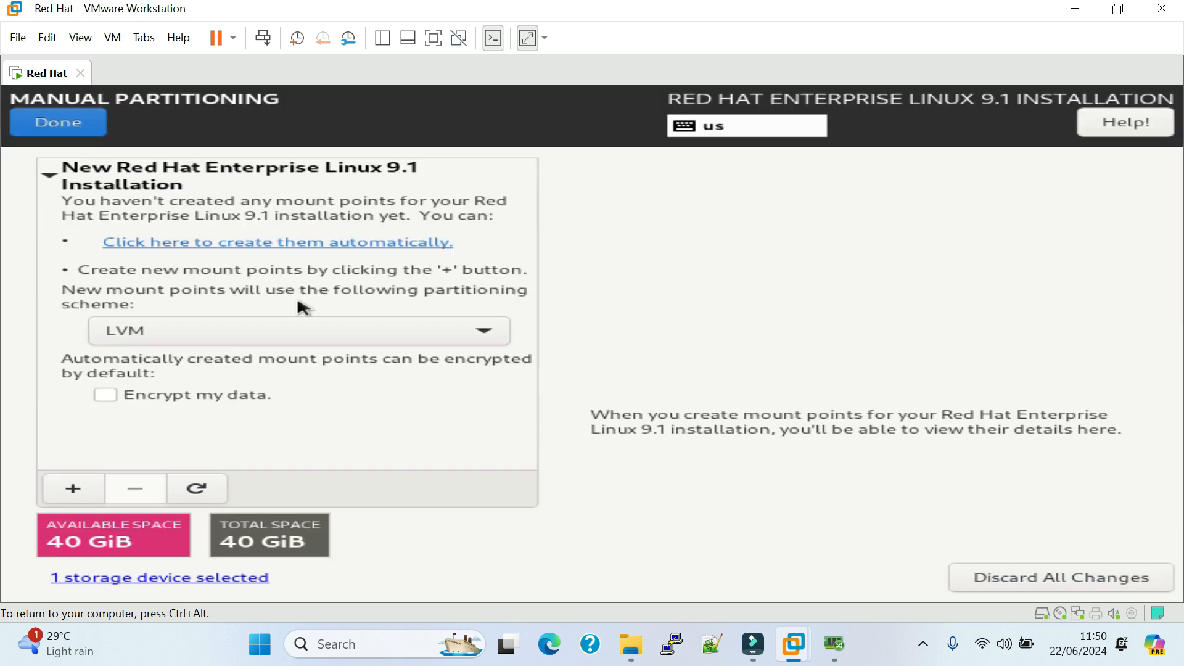
left_click(298, 336)
left_click(348, 459)
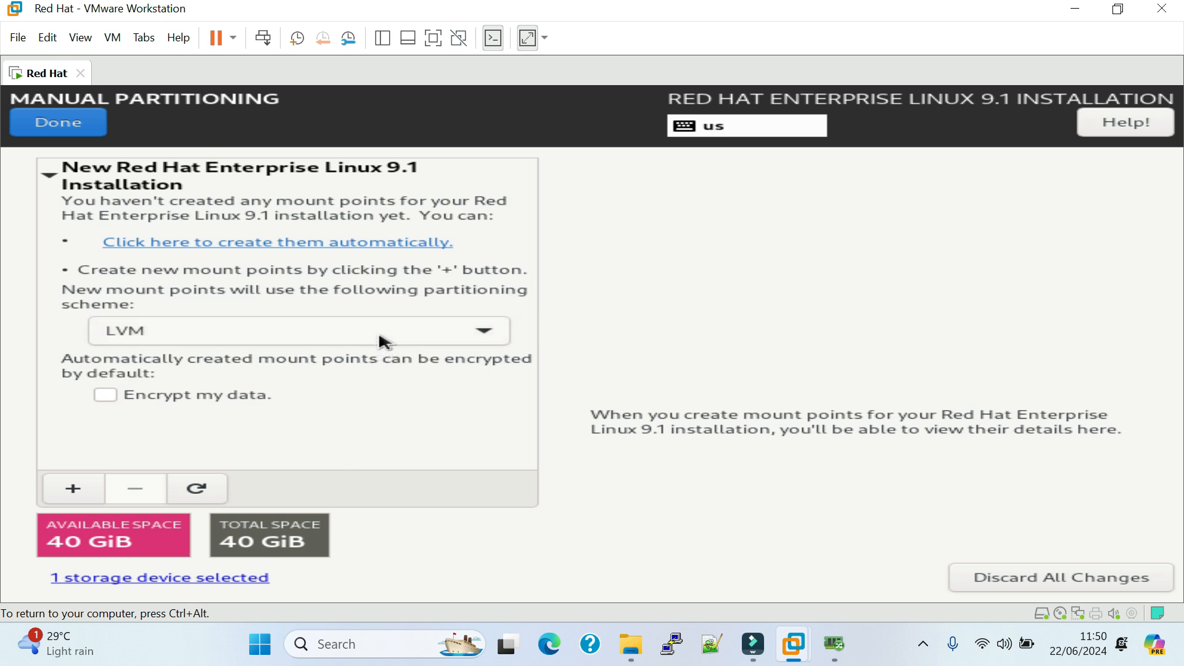
left_click(384, 341)
left_click(265, 339)
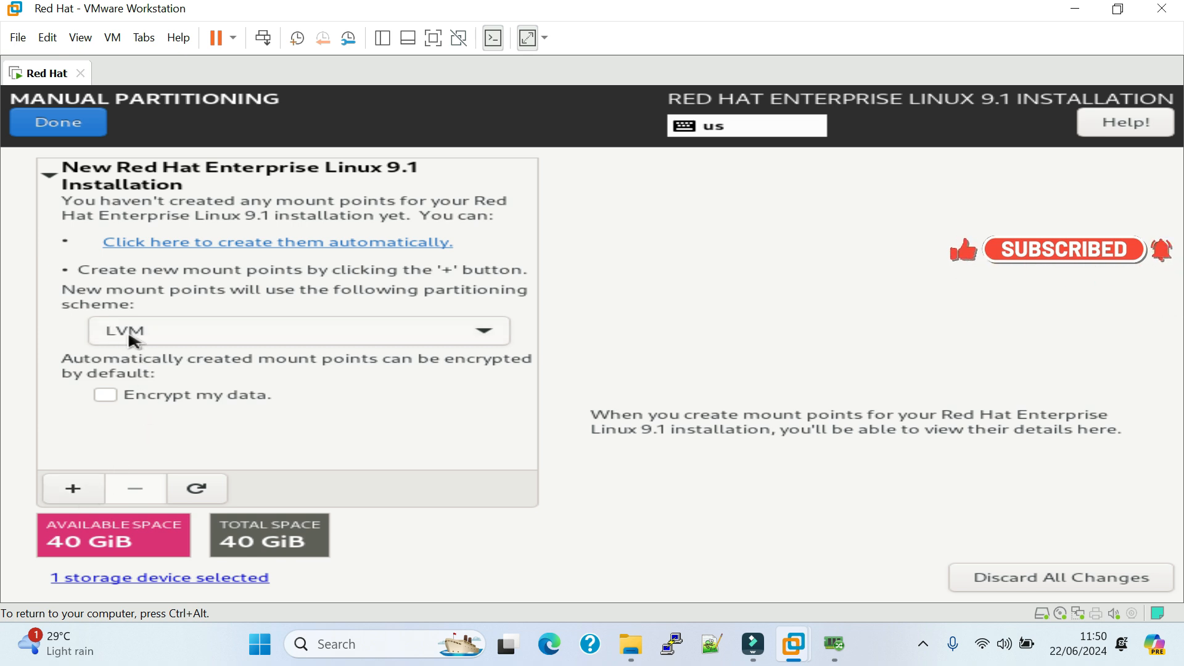
Add a /boot mount point with a desired capacity of 512 MiB.
left_click(73, 491)
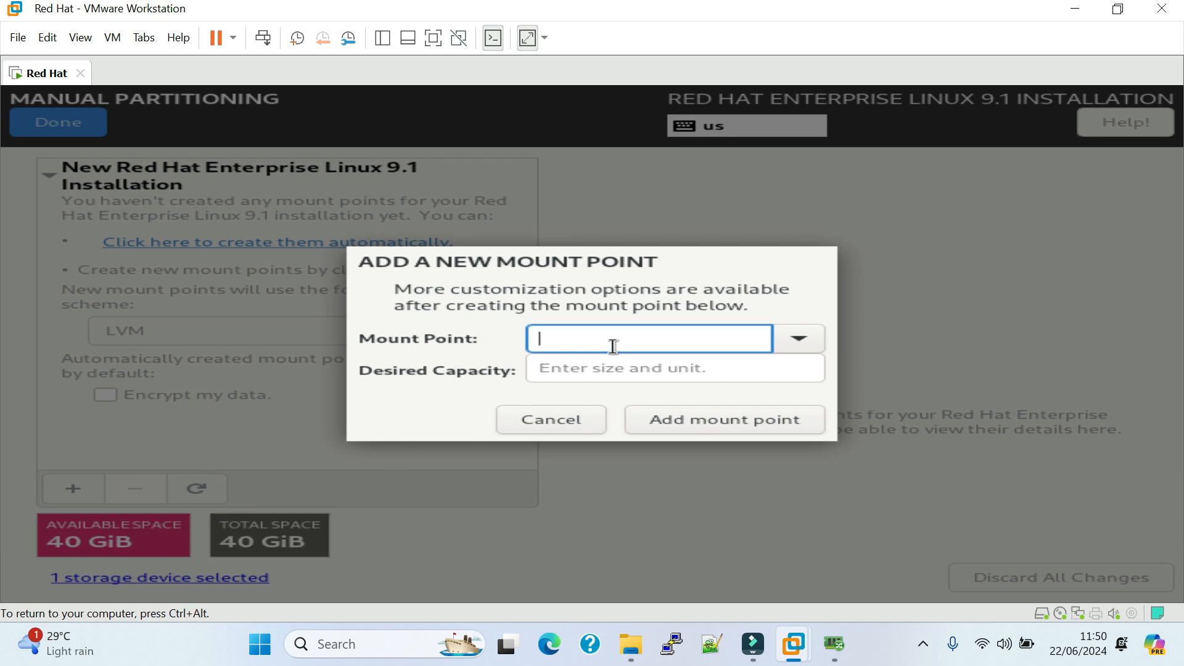
left_click(778, 342)
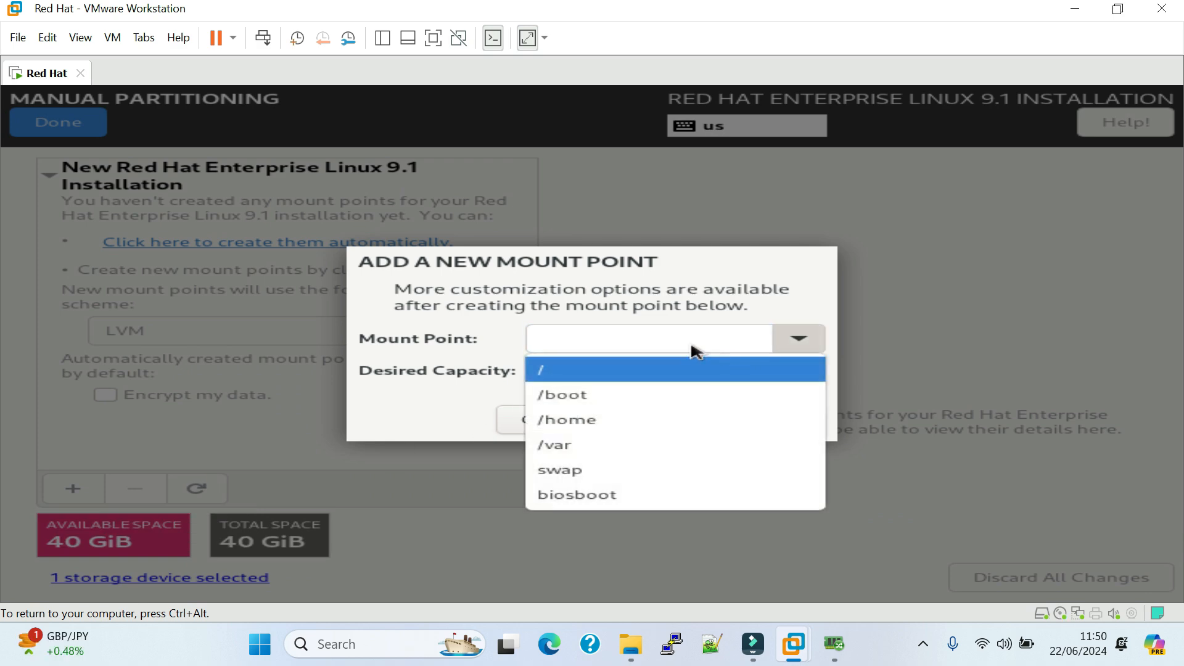
left_click(591, 392)
left_click(584, 376)
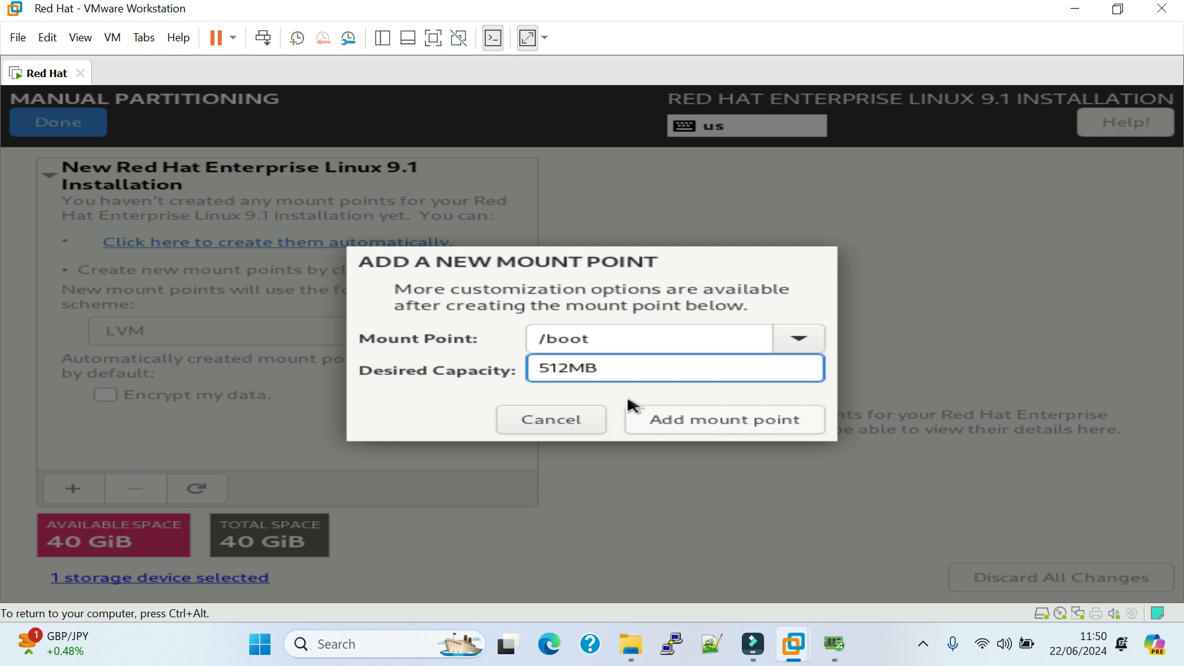
left_click(598, 369)
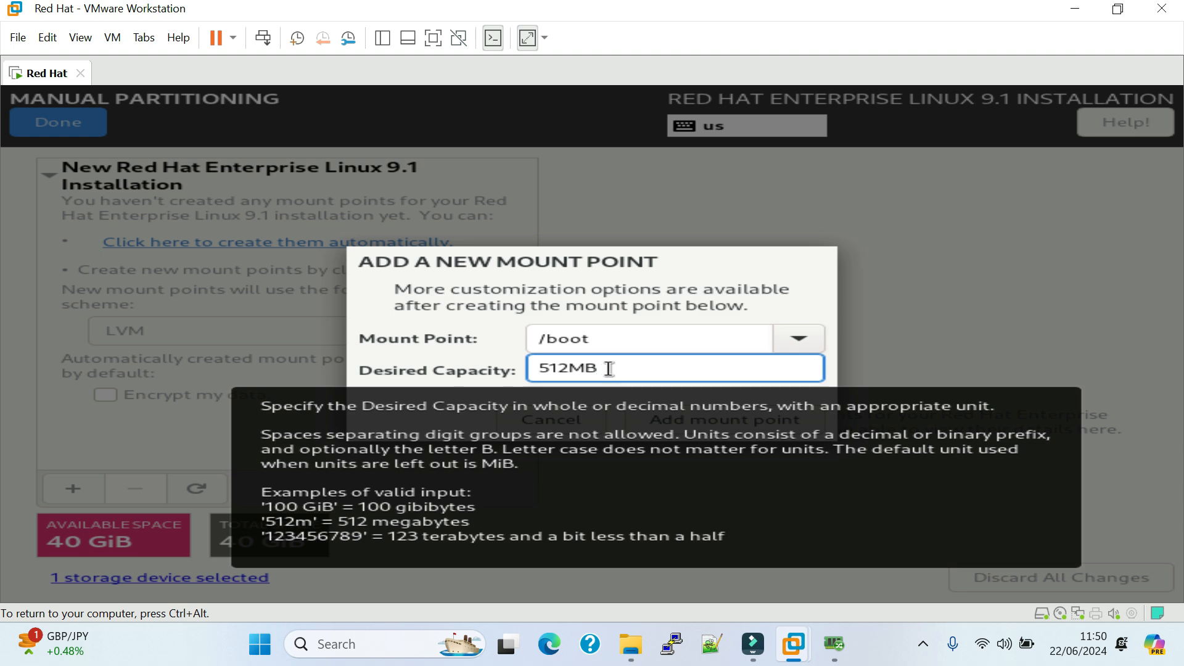
key("BackSpace")
key("BackSpace")
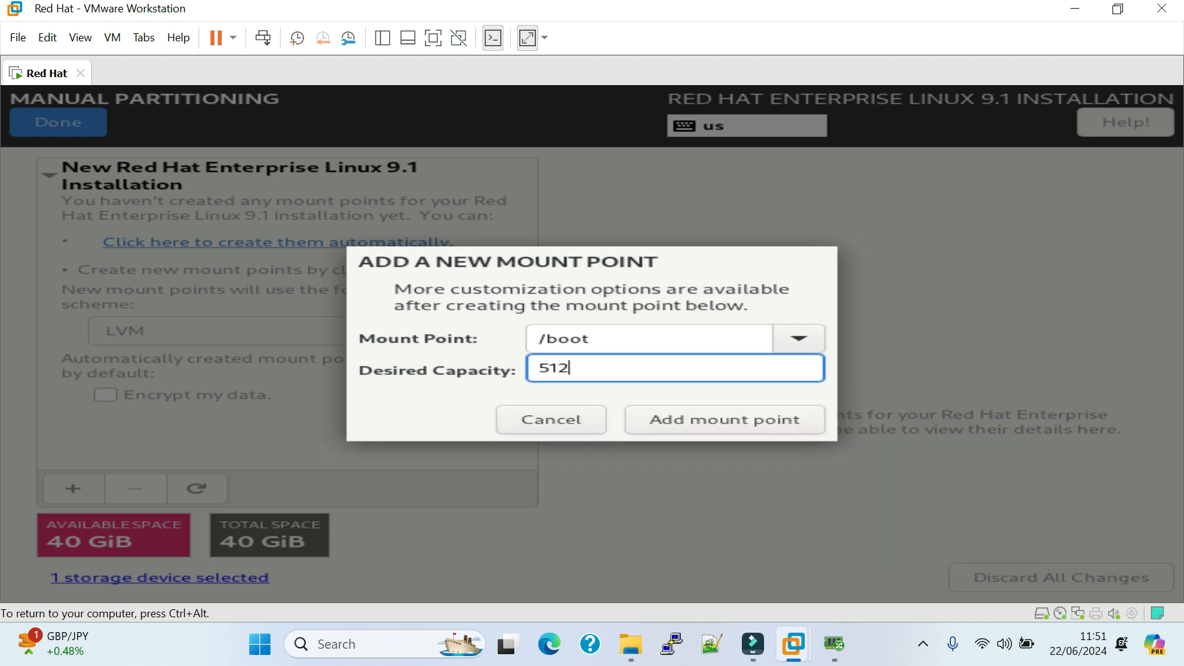
type("MB")
left_click(723, 428)
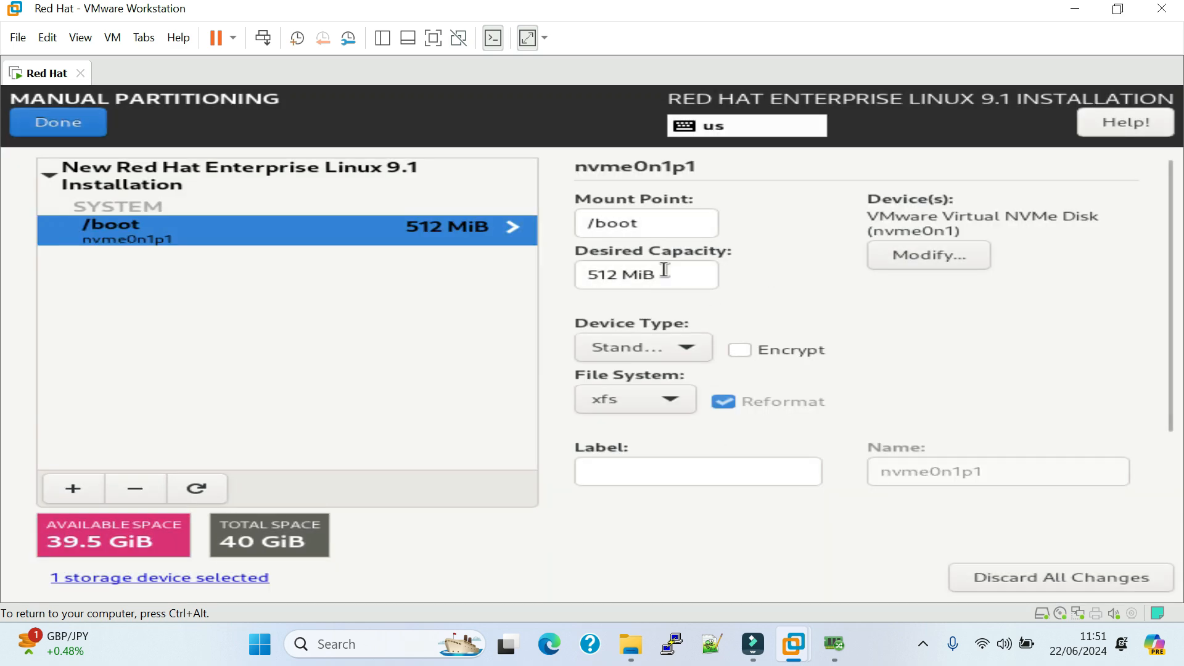
left_click_drag(660, 275, 597, 275)
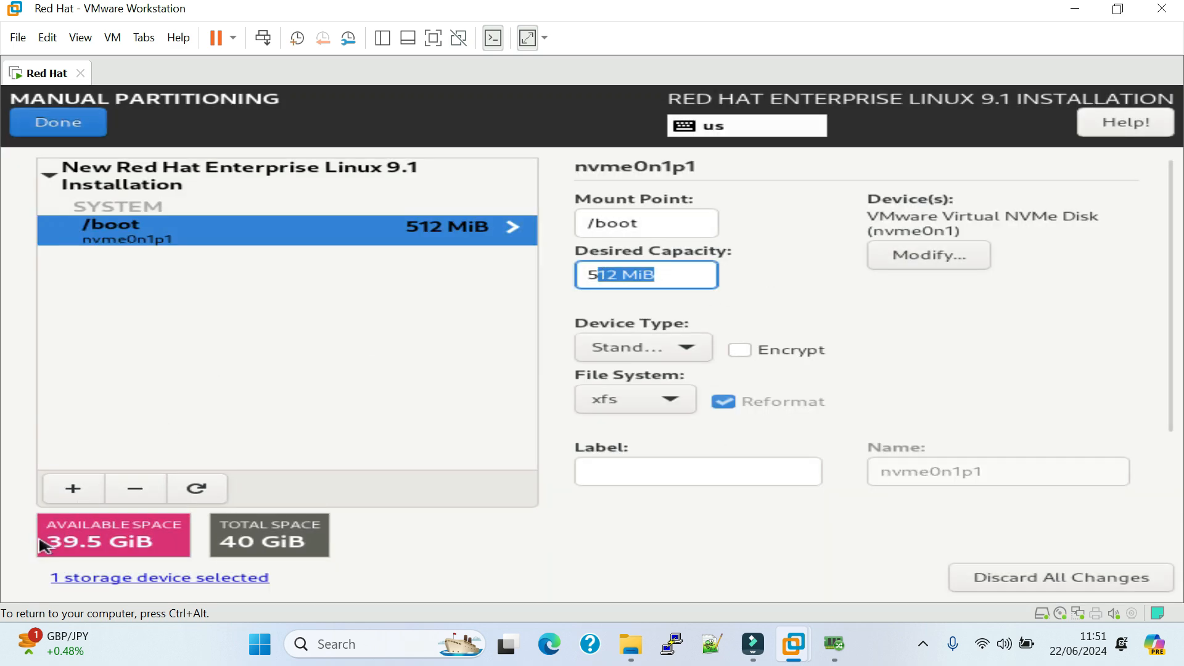
Add a /home mount point with a desired capacity of 4 GiB.
left_click(73, 493)
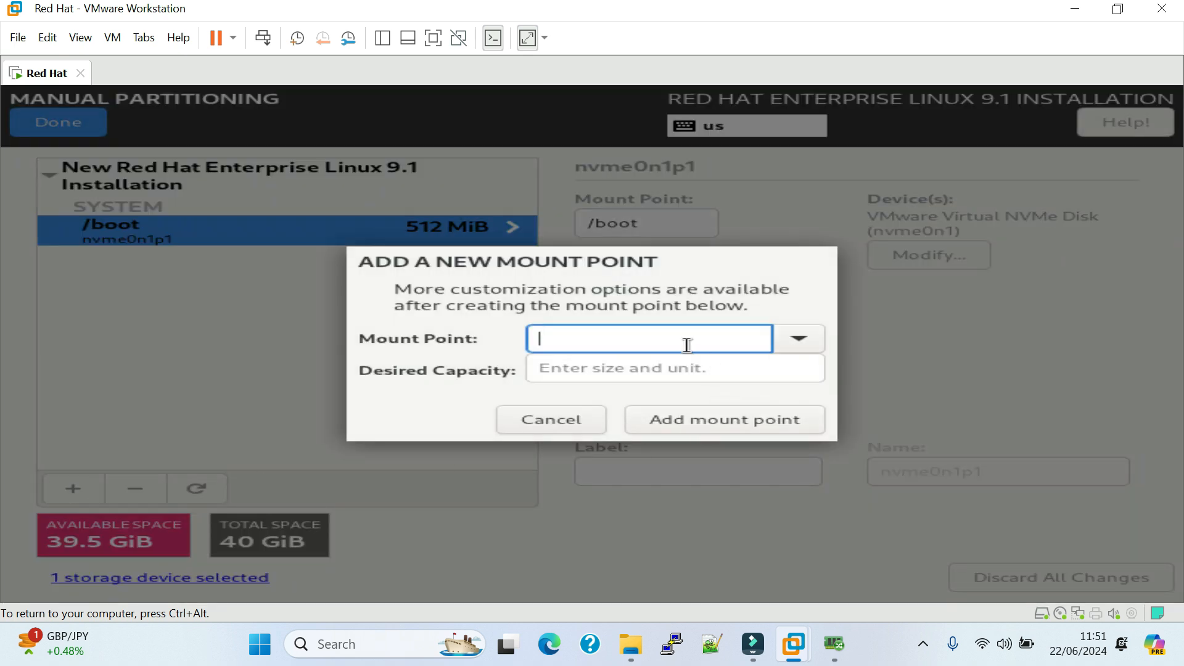
left_click(802, 339)
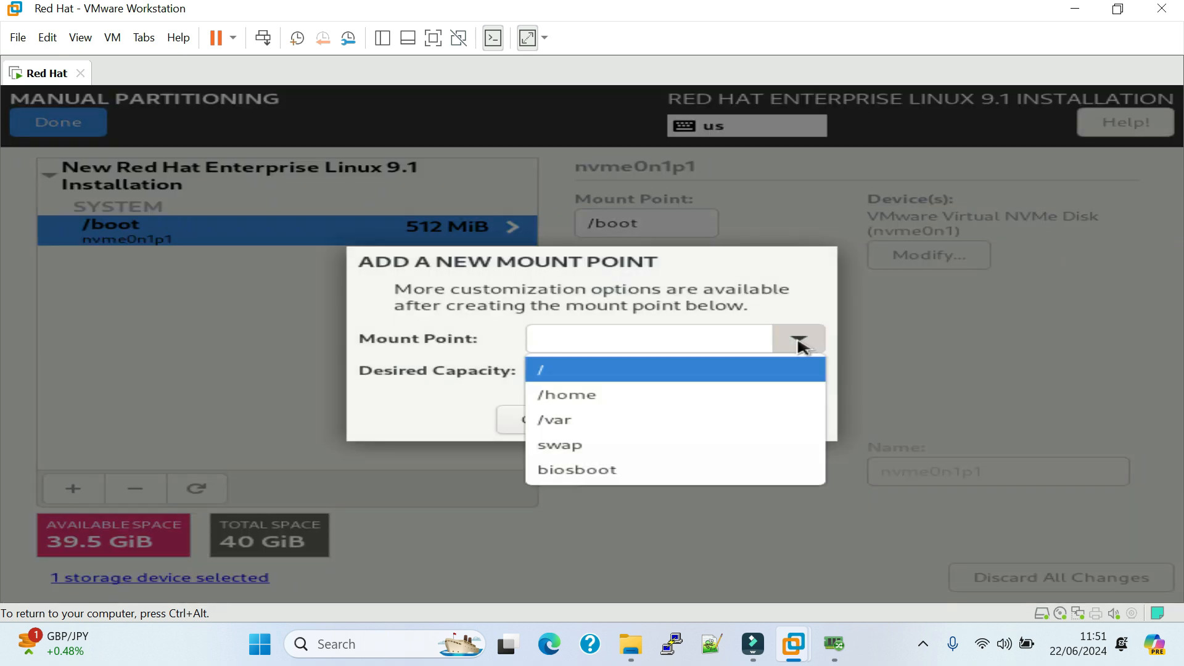
left_click(660, 394)
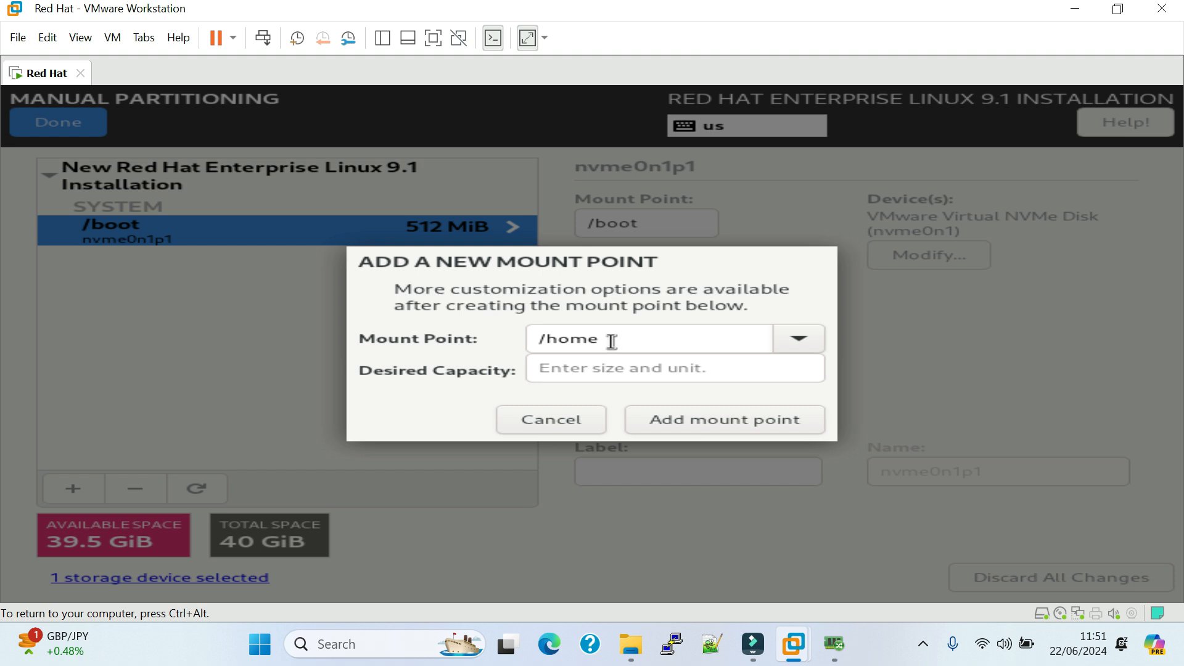
left_click(593, 364)
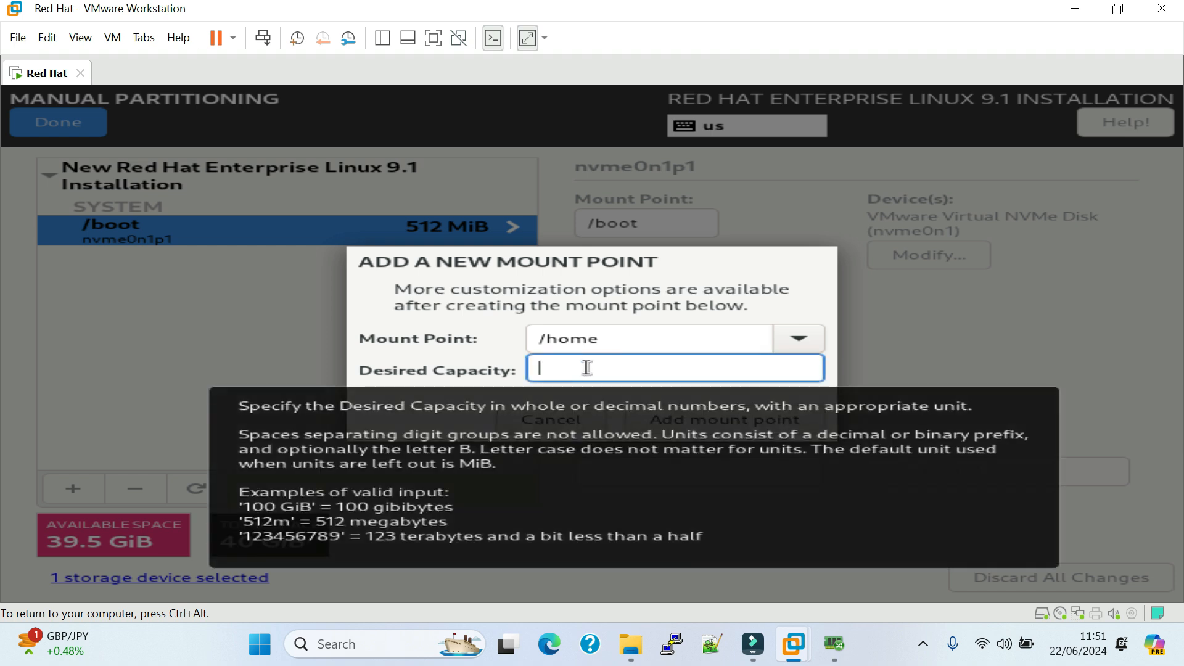
type("4 Gib")
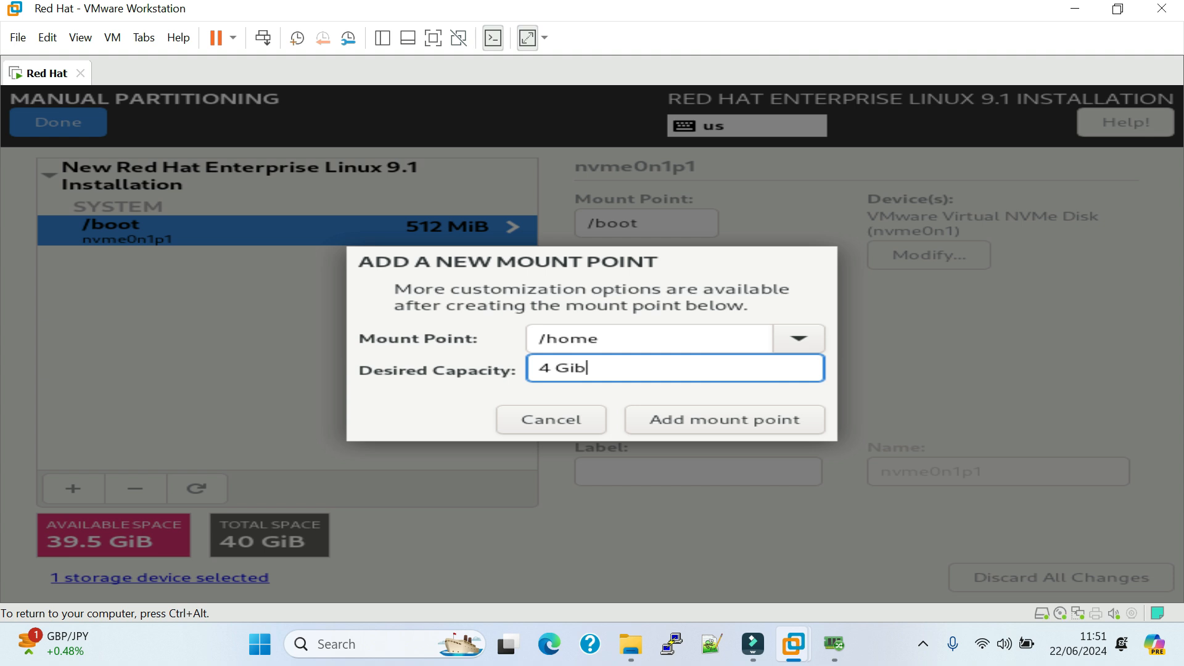
left_click(610, 338)
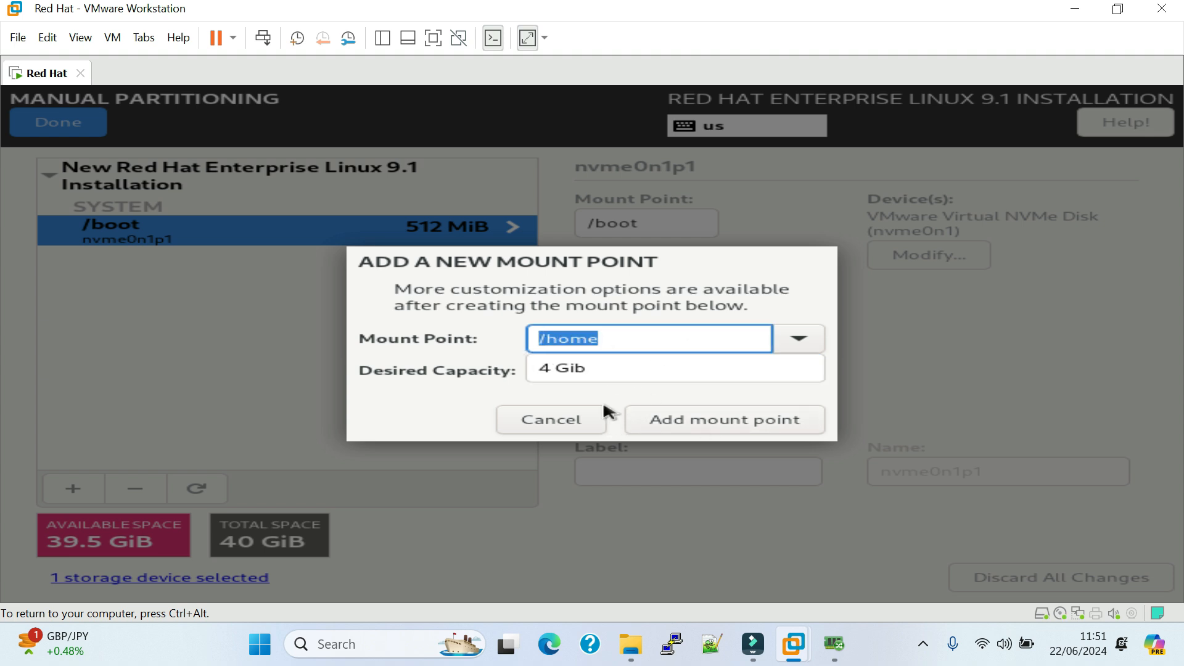
left_click(708, 424)
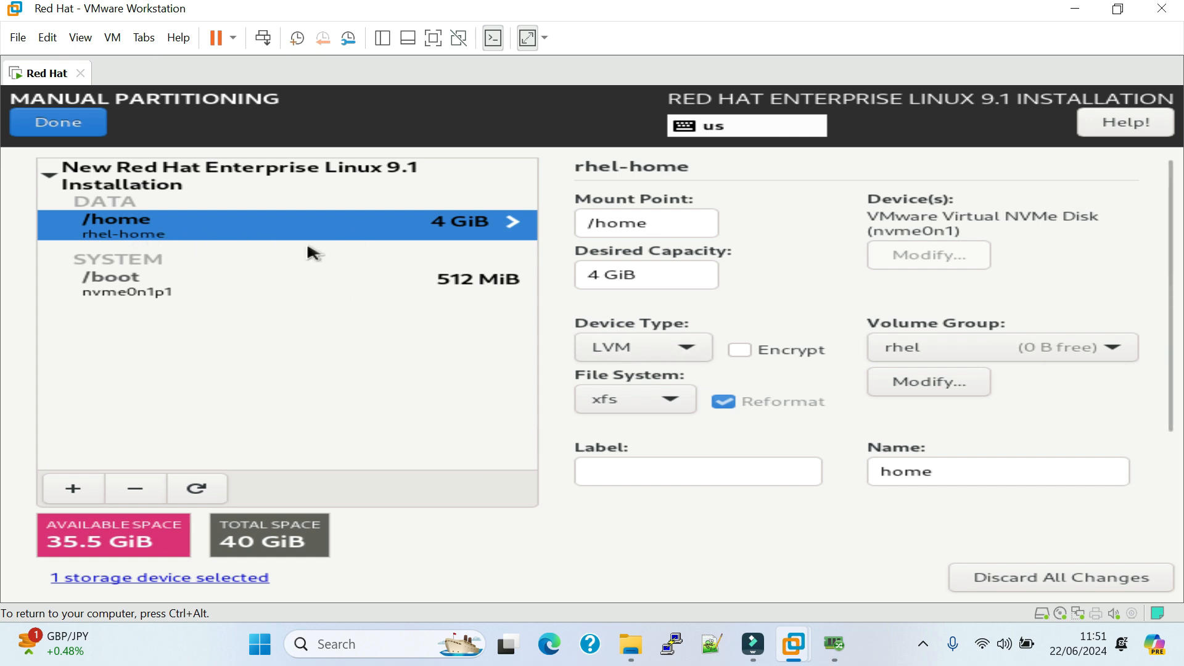
left_click(595, 275)
left_click(618, 275)
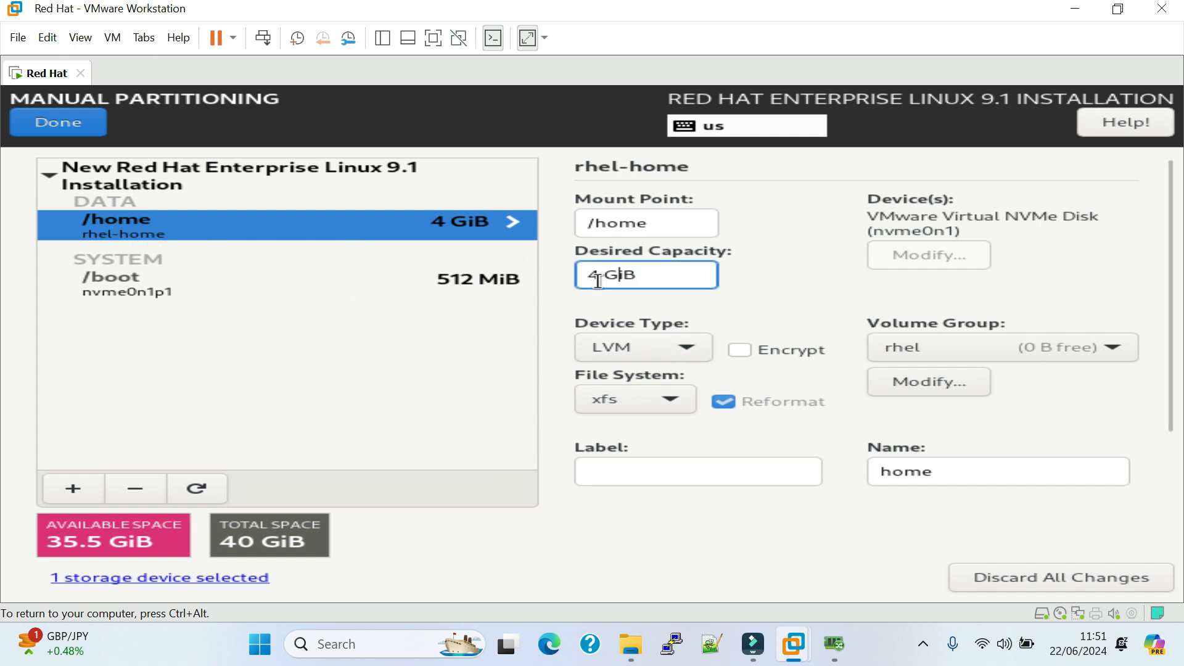
Add a /var mount point with a desired capacity of 6 GiB.
left_click(73, 491)
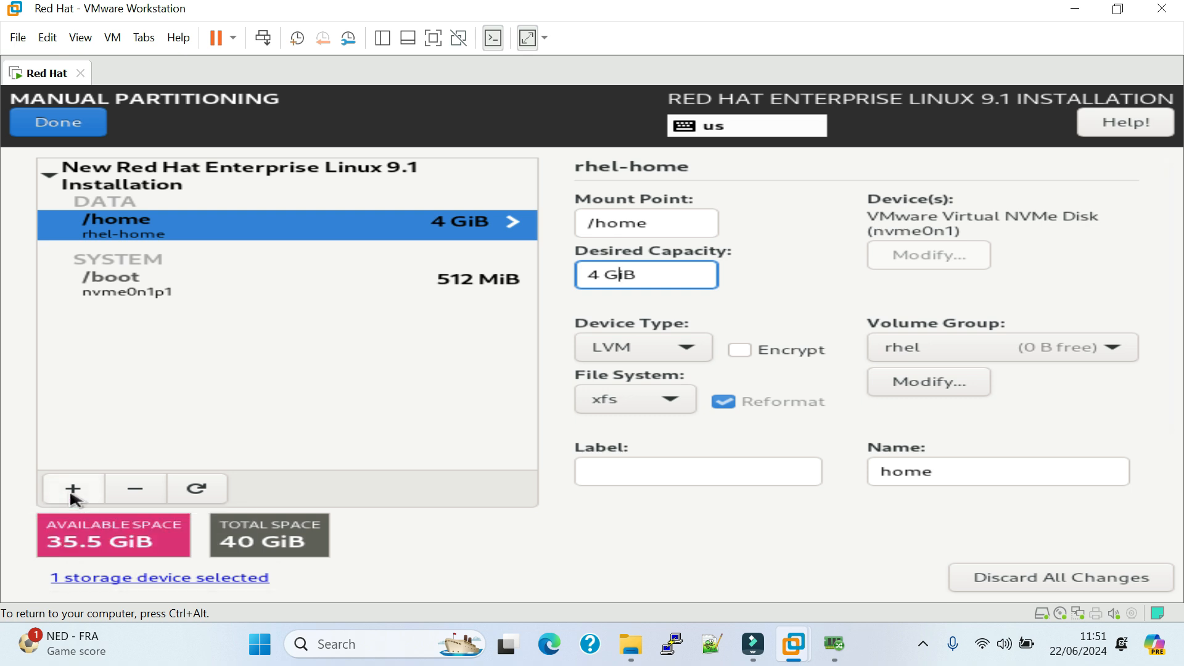
left_click(801, 347)
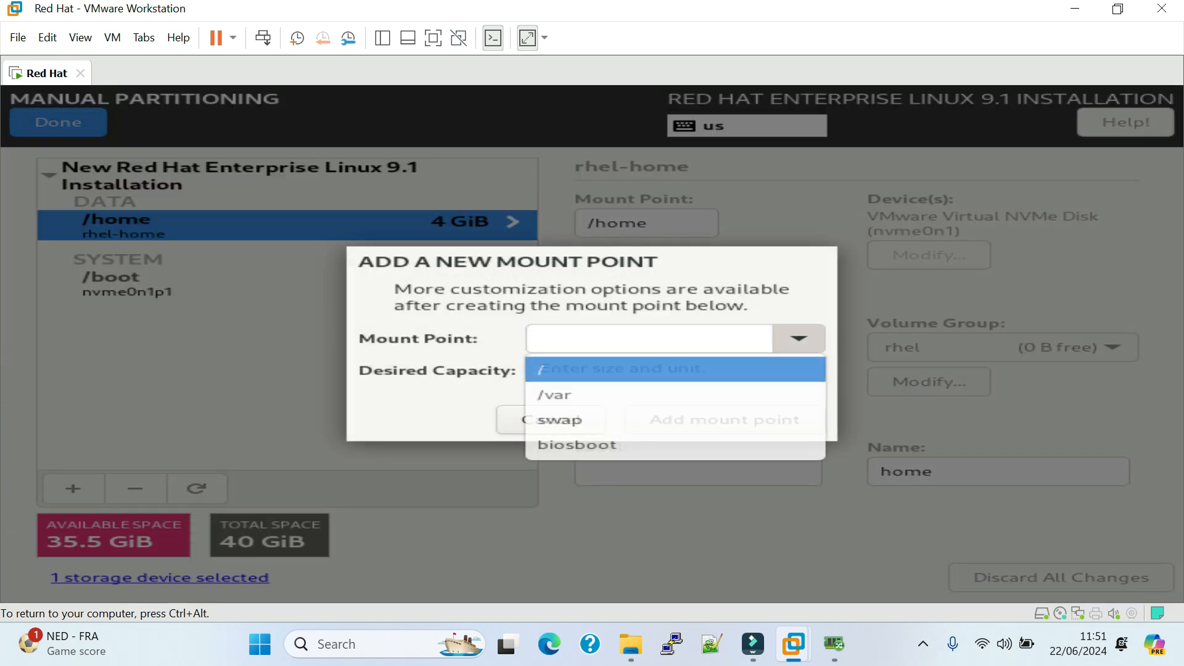
left_click(599, 402)
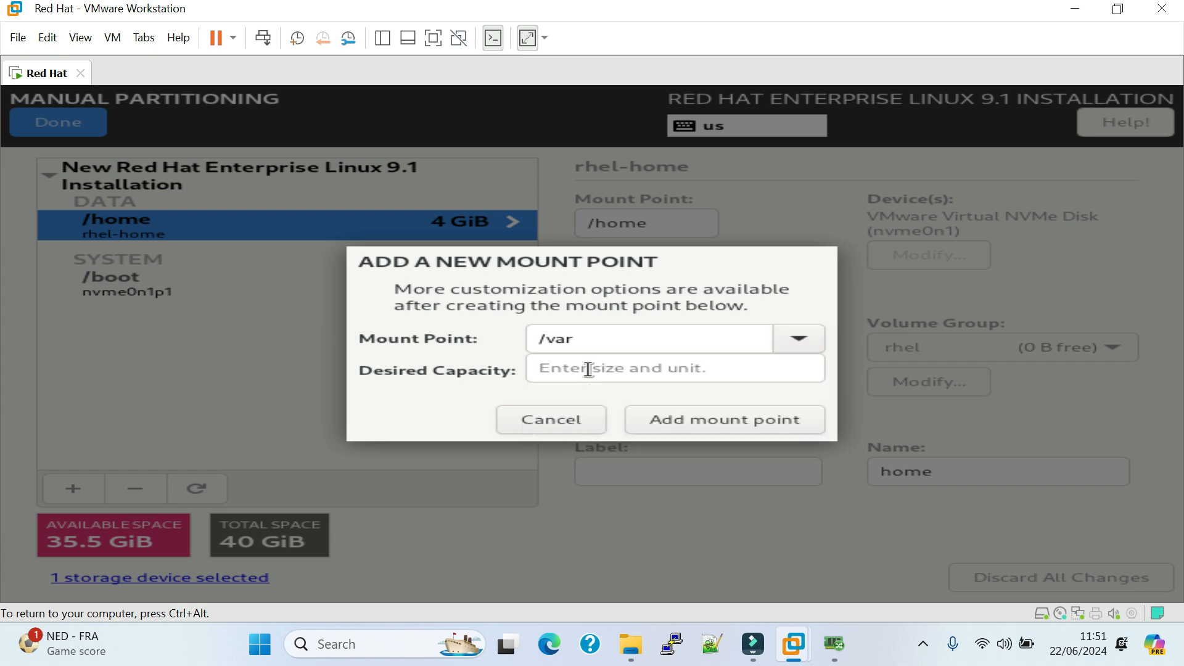
left_click(589, 369)
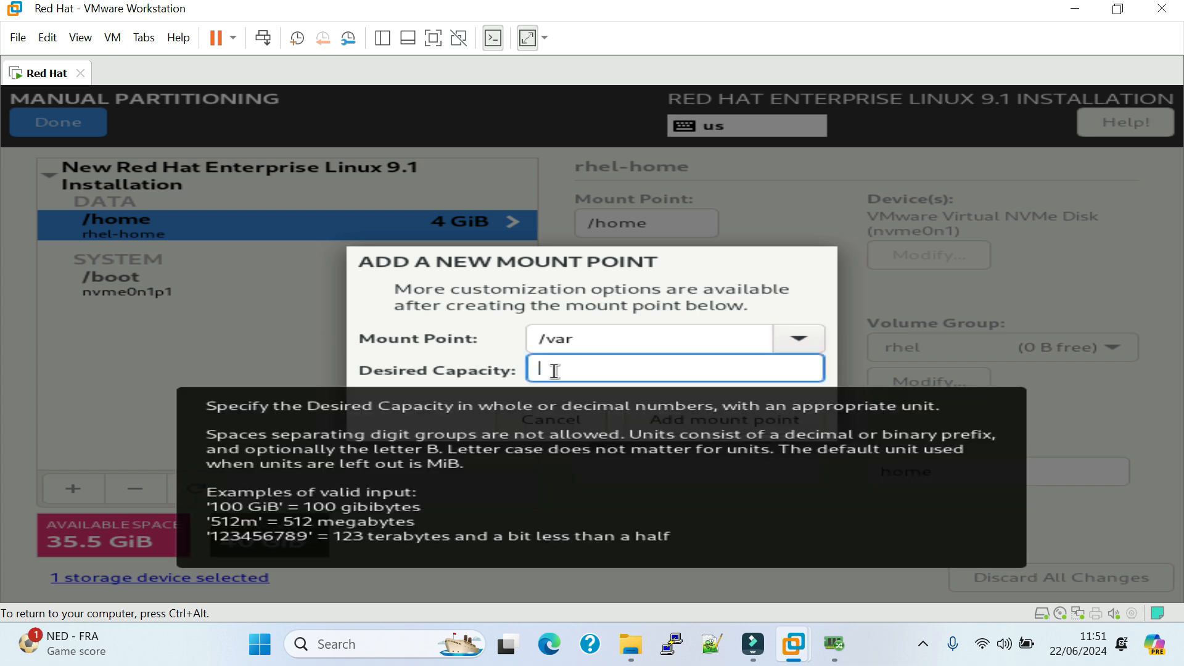
type("6")
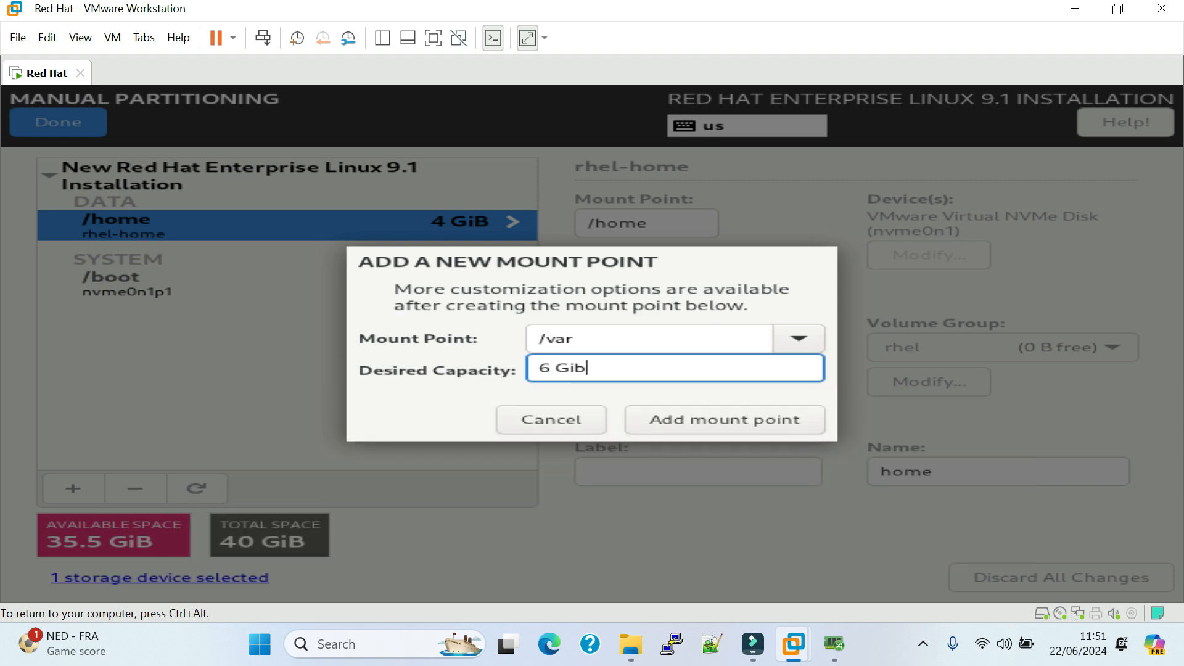
type(" Gib")
left_click(732, 431)
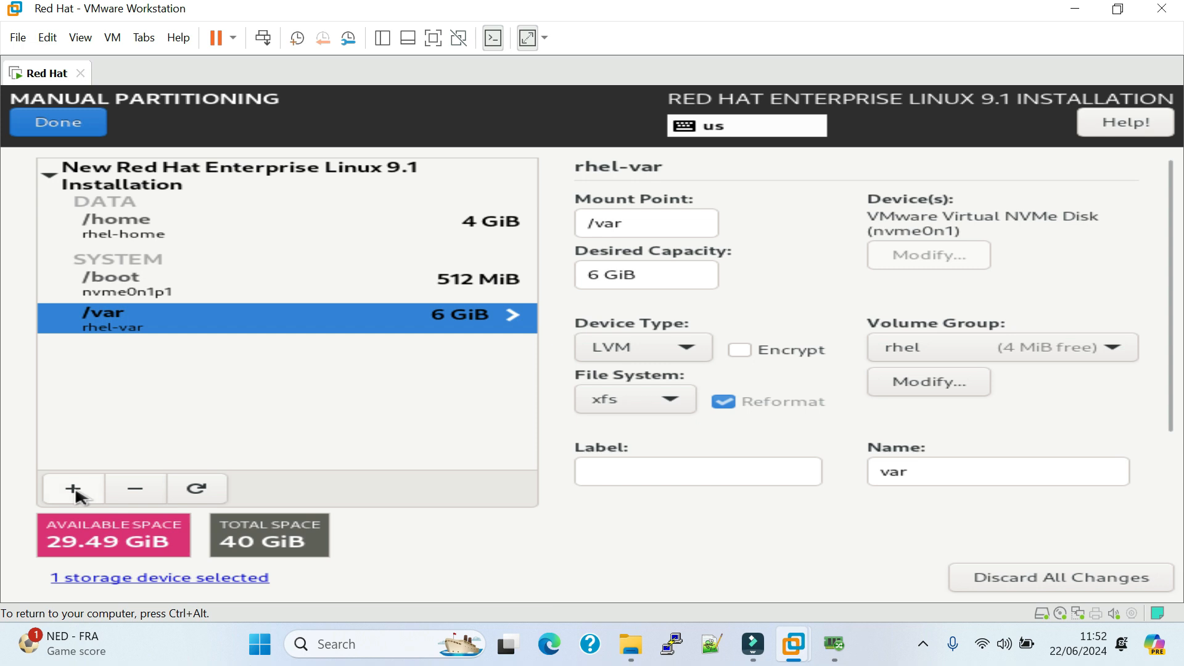
Add a swap mount point with a desired capacity of 4 GiB.
left_click(75, 491)
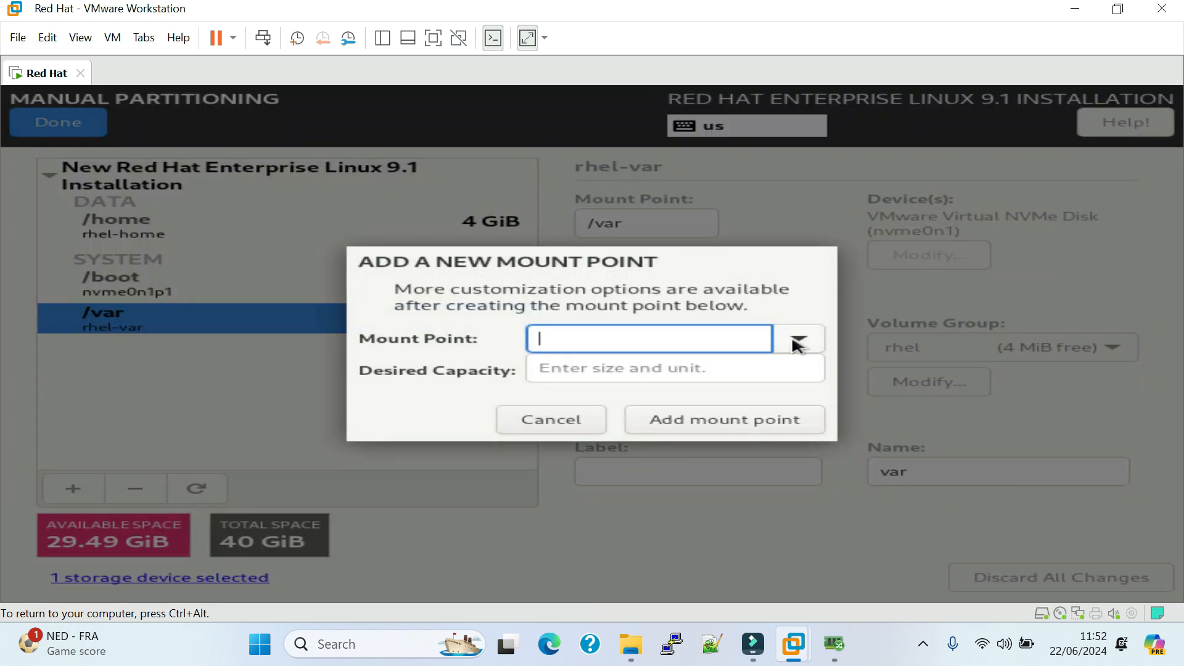
left_click(798, 341)
left_click(660, 399)
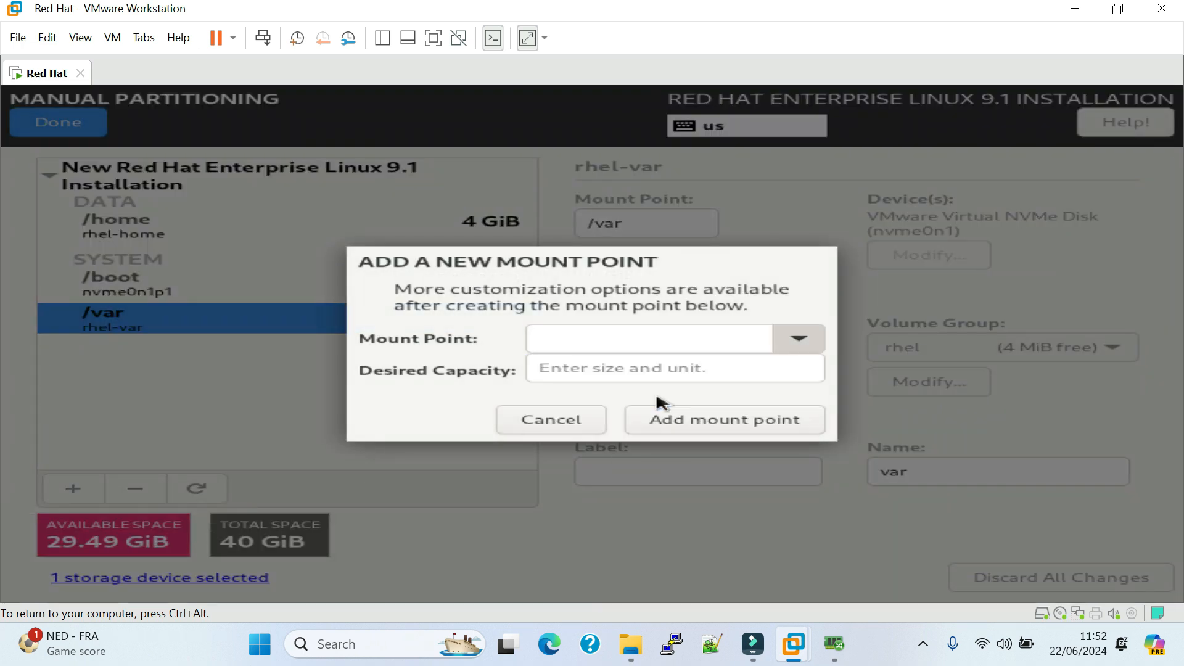
left_click(624, 376)
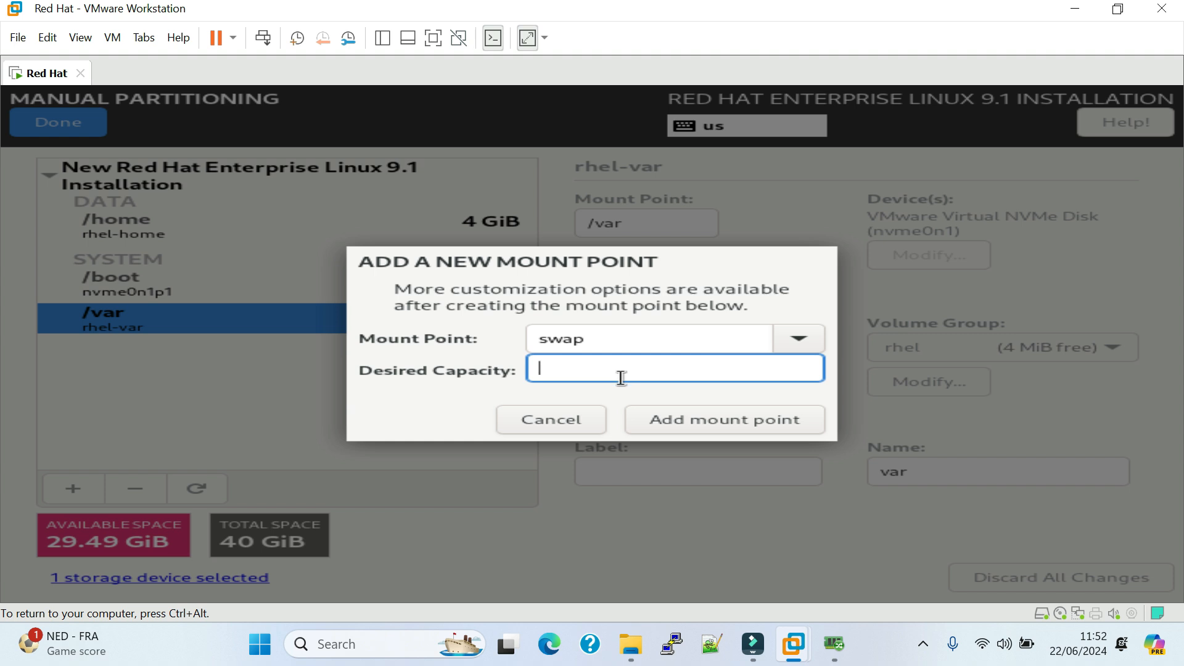
type("4 Gib")
left_click(750, 423)
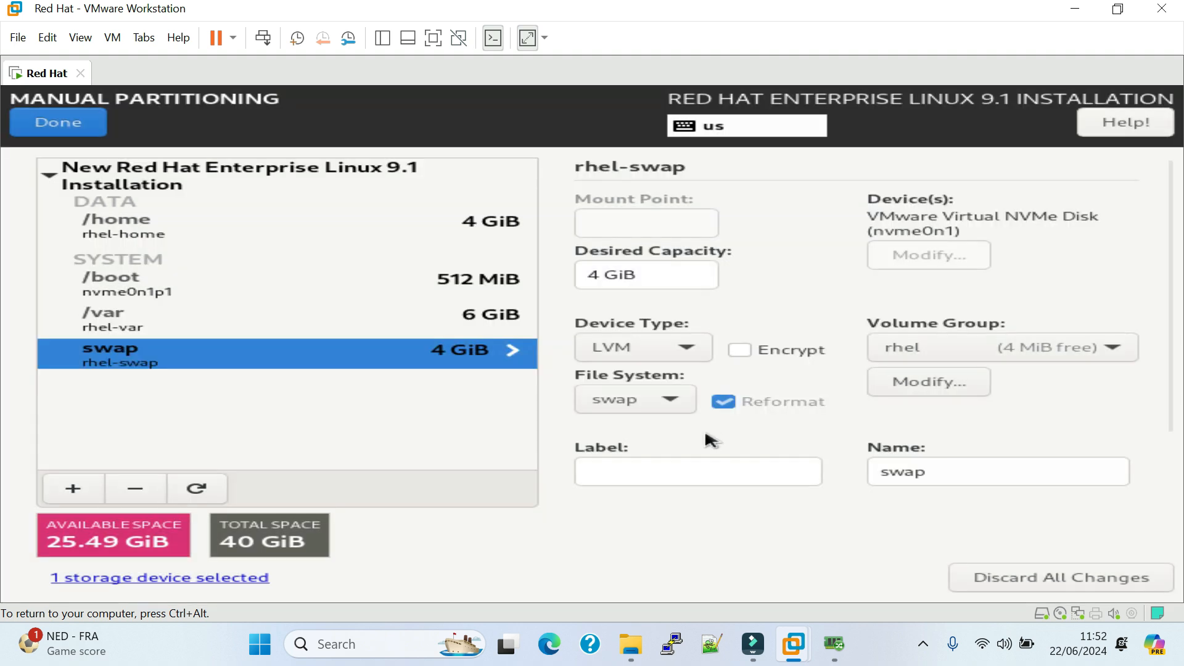
Add a root (/) mount point with the desired capacity left blank so it takes all remaining space.
left_click(72, 490)
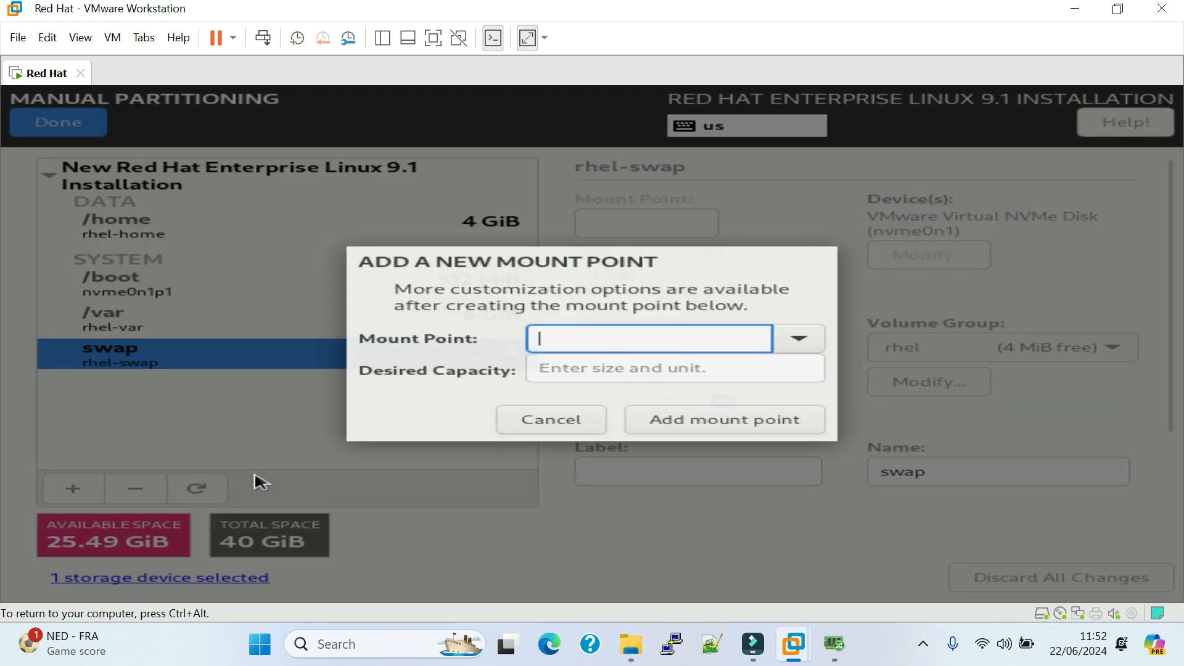
left_click(799, 339)
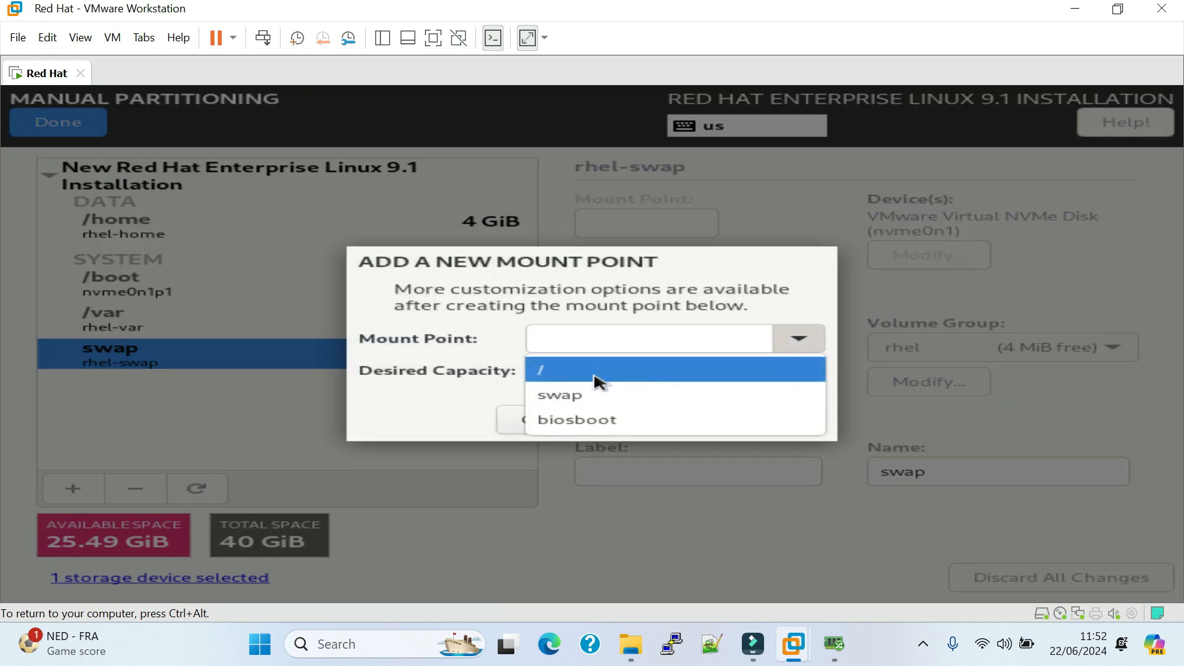
left_click(570, 376)
double_click(564, 341)
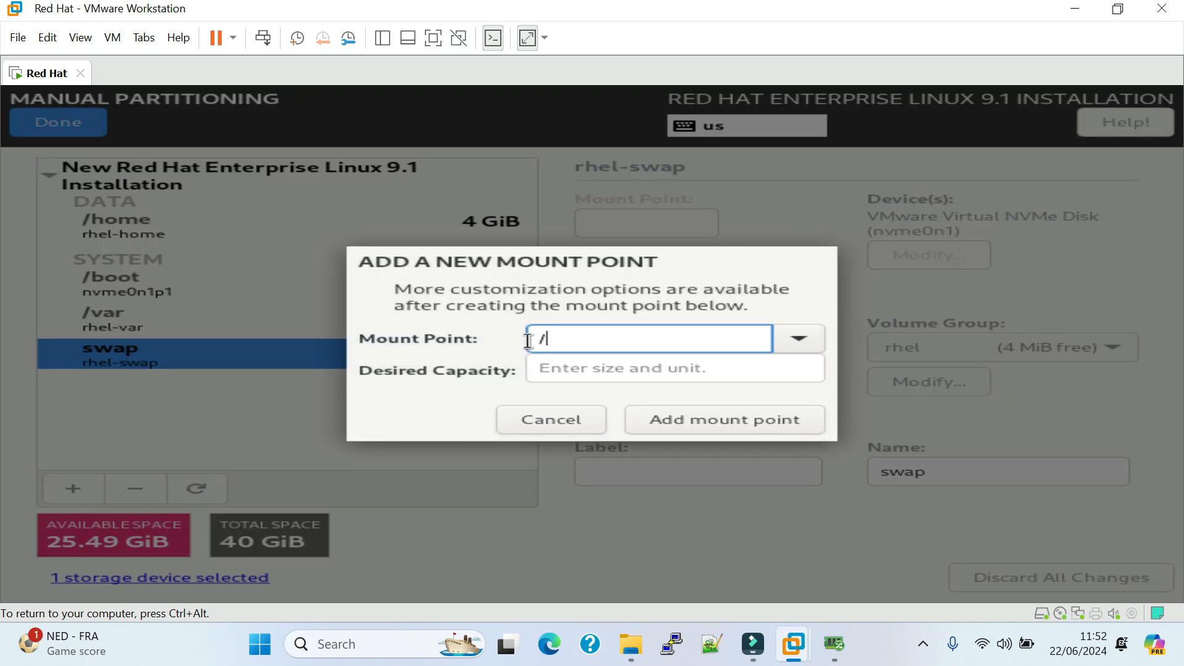
left_click(591, 370)
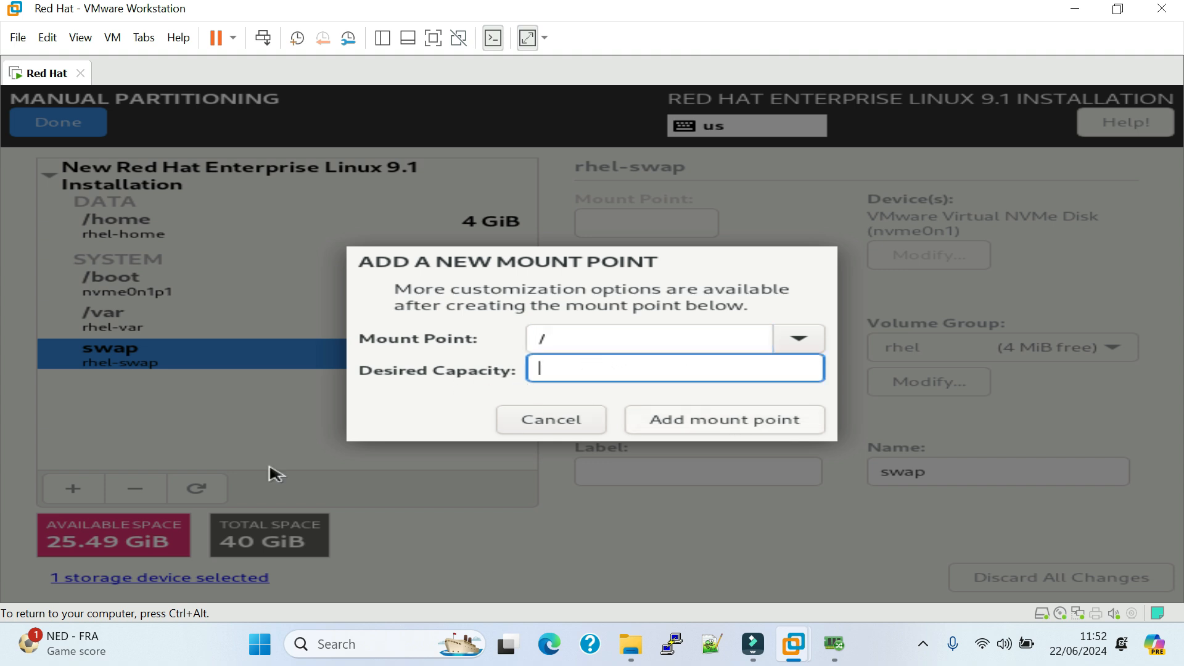
left_click(554, 340)
double_click(560, 340)
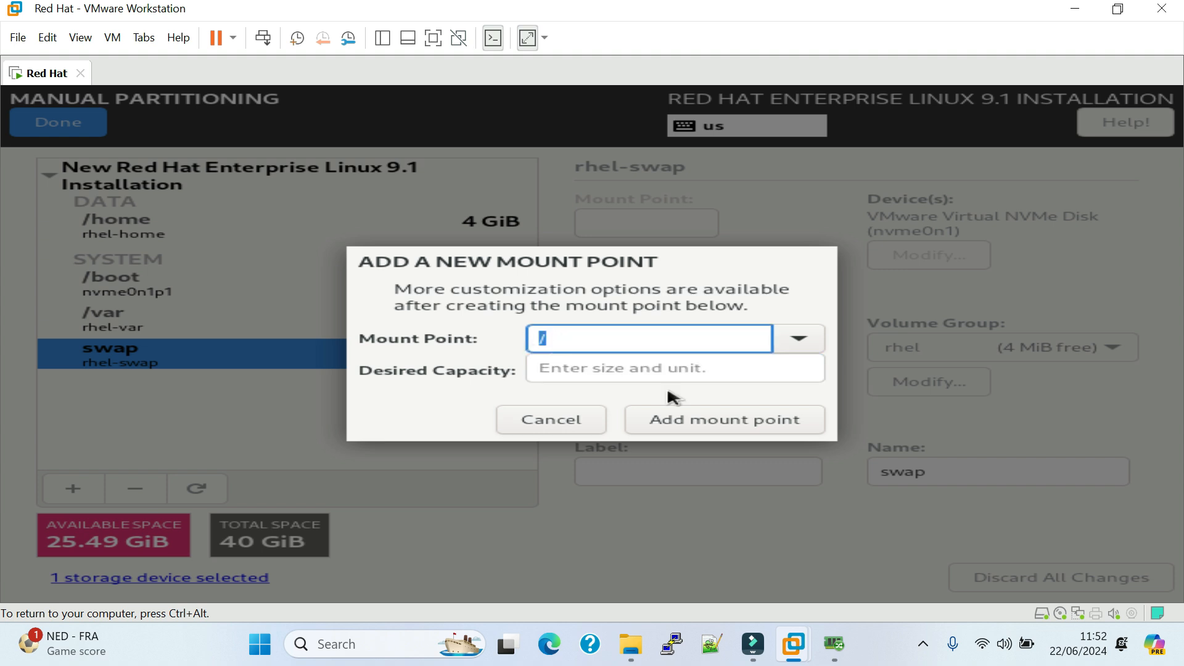
left_click(728, 425)
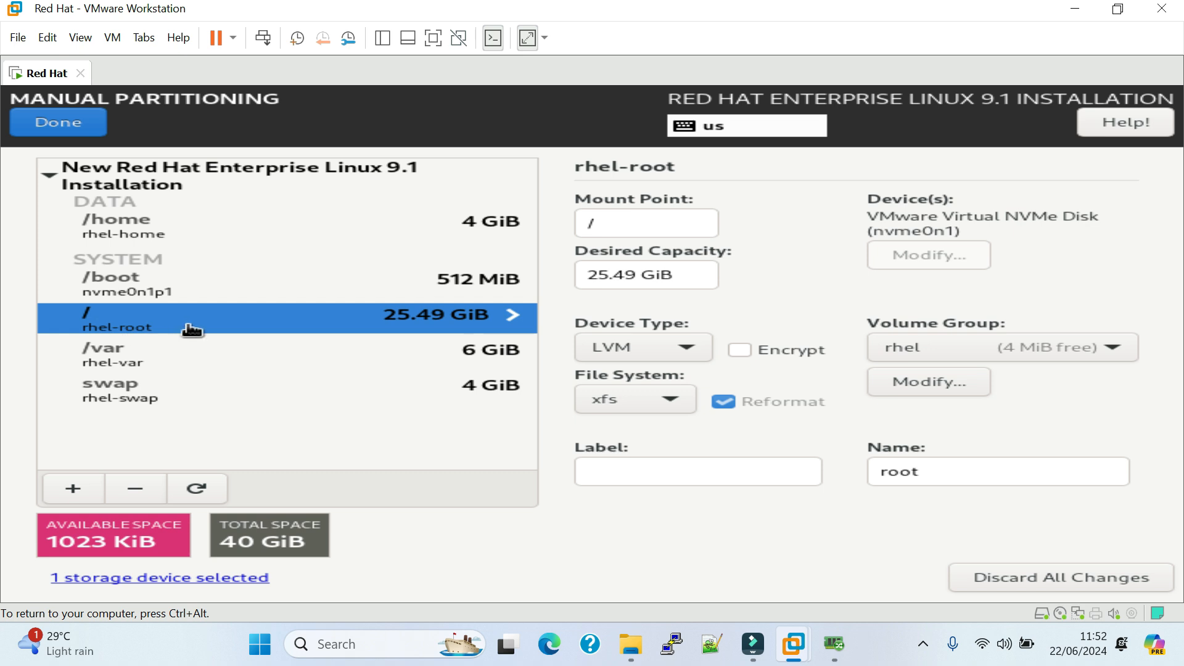
Review the settings of the /home, /boot, /, /var and swap entries and accept the manual partitioning changes.
left_click(185, 238)
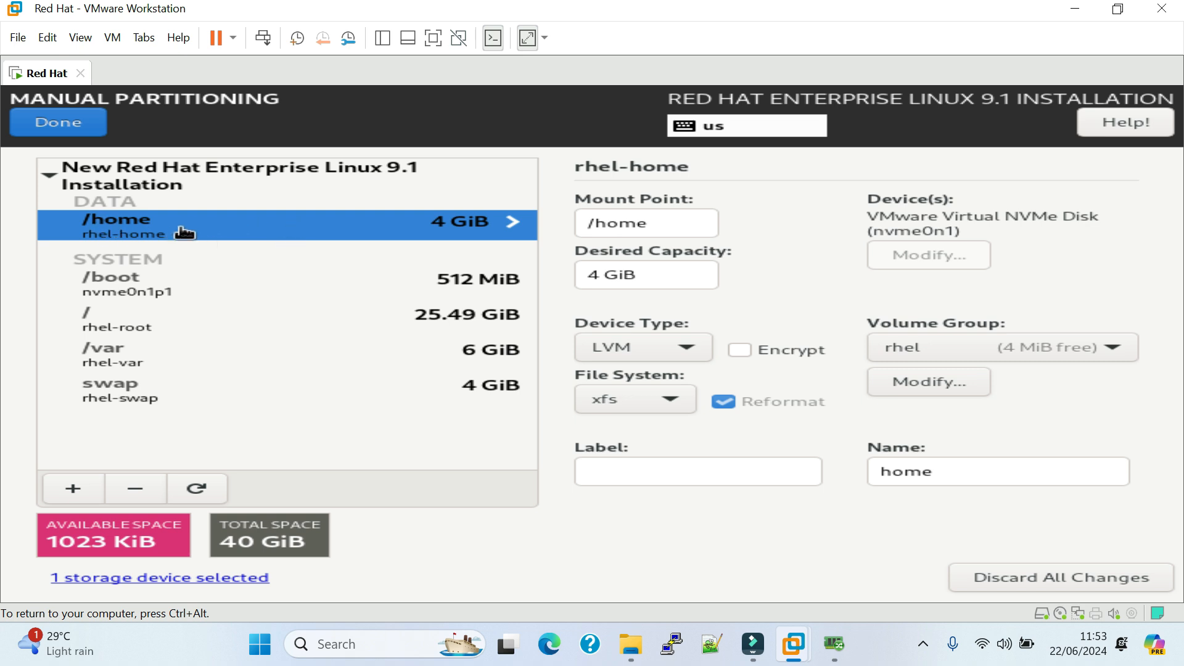
left_click(142, 292)
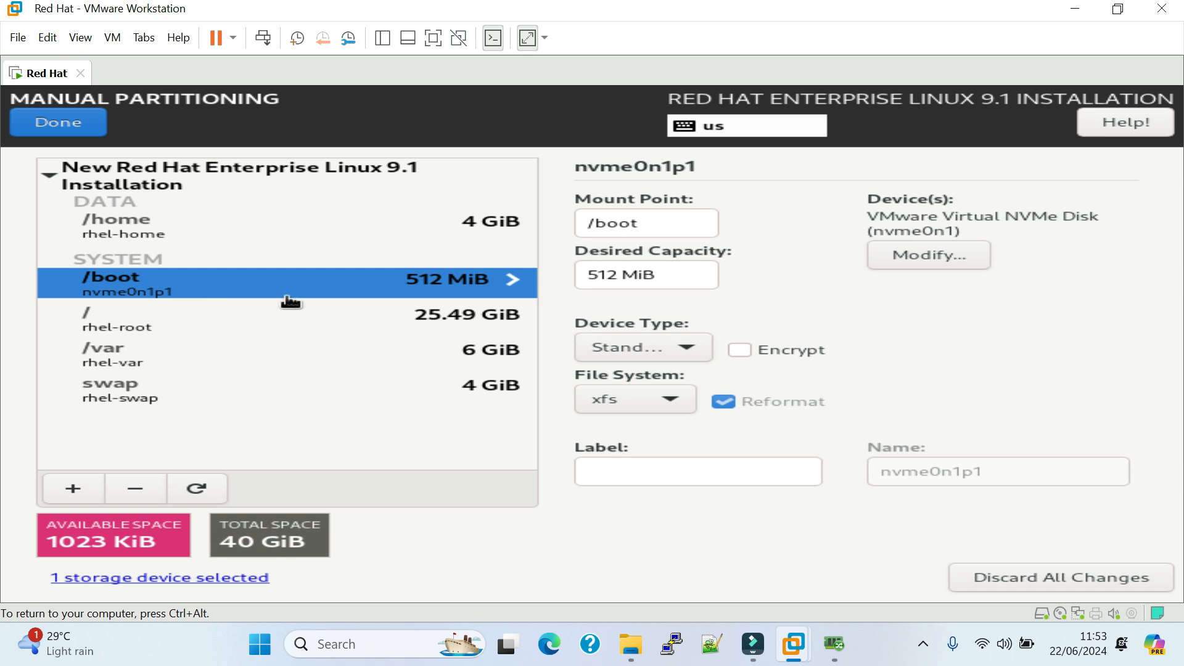
left_click(198, 335)
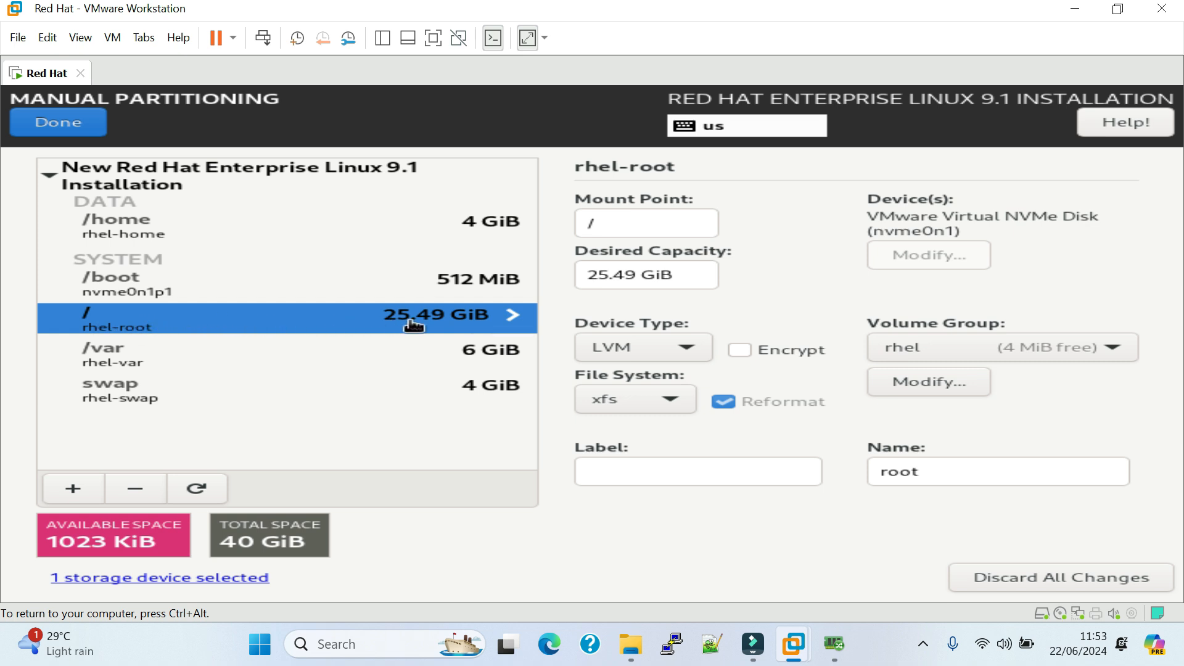
left_click(213, 355)
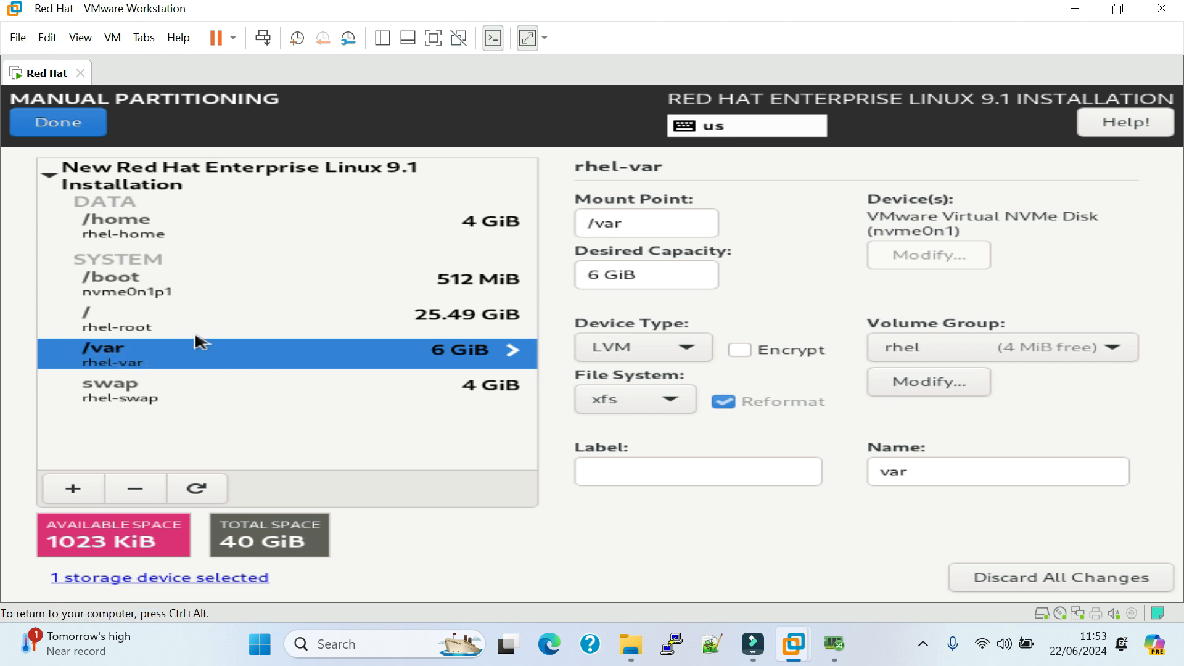
left_click(184, 395)
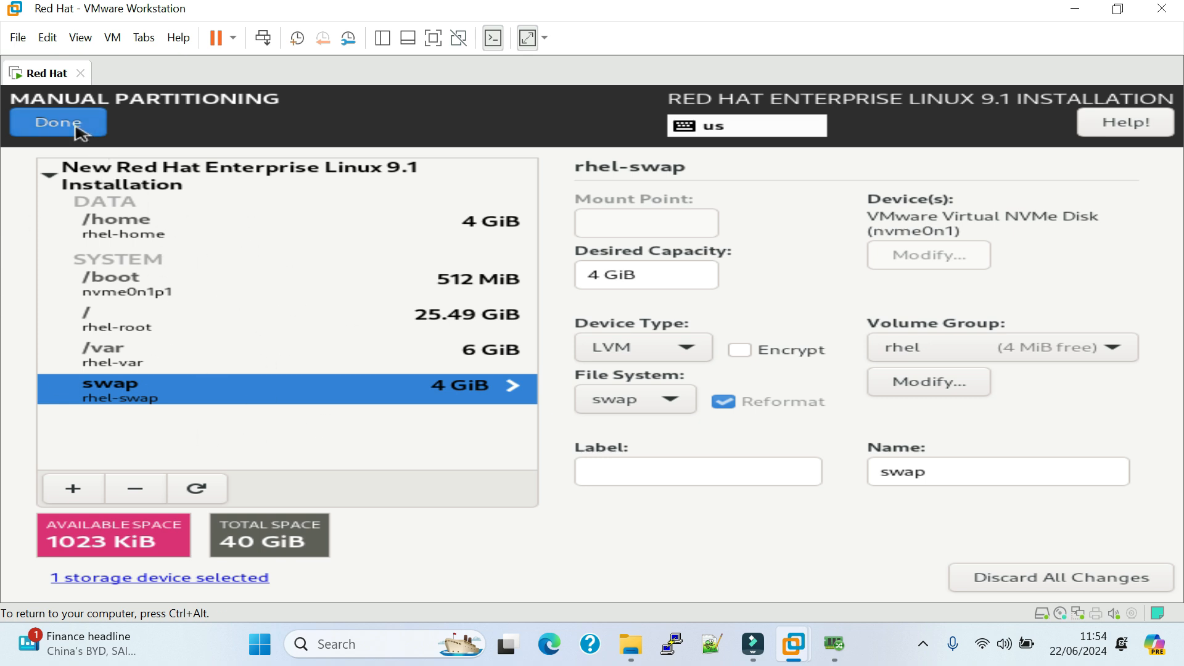
left_click(79, 126)
left_click(1000, 531)
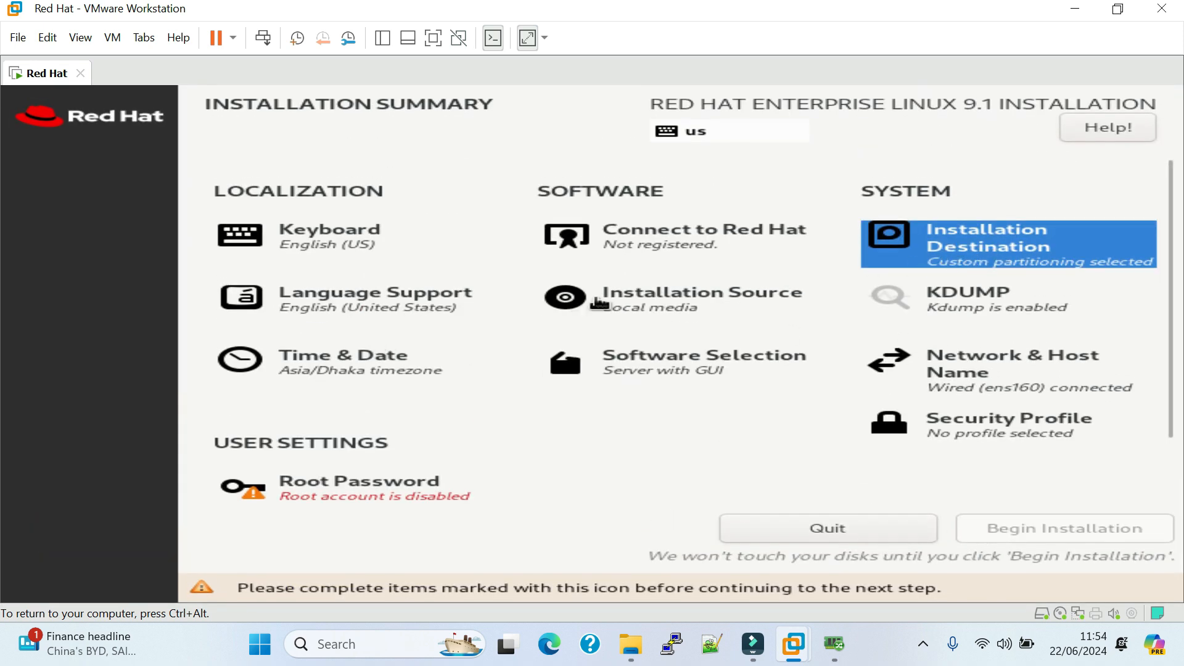
Set the time zone to region Asia and city Dhaka.
left_click(357, 368)
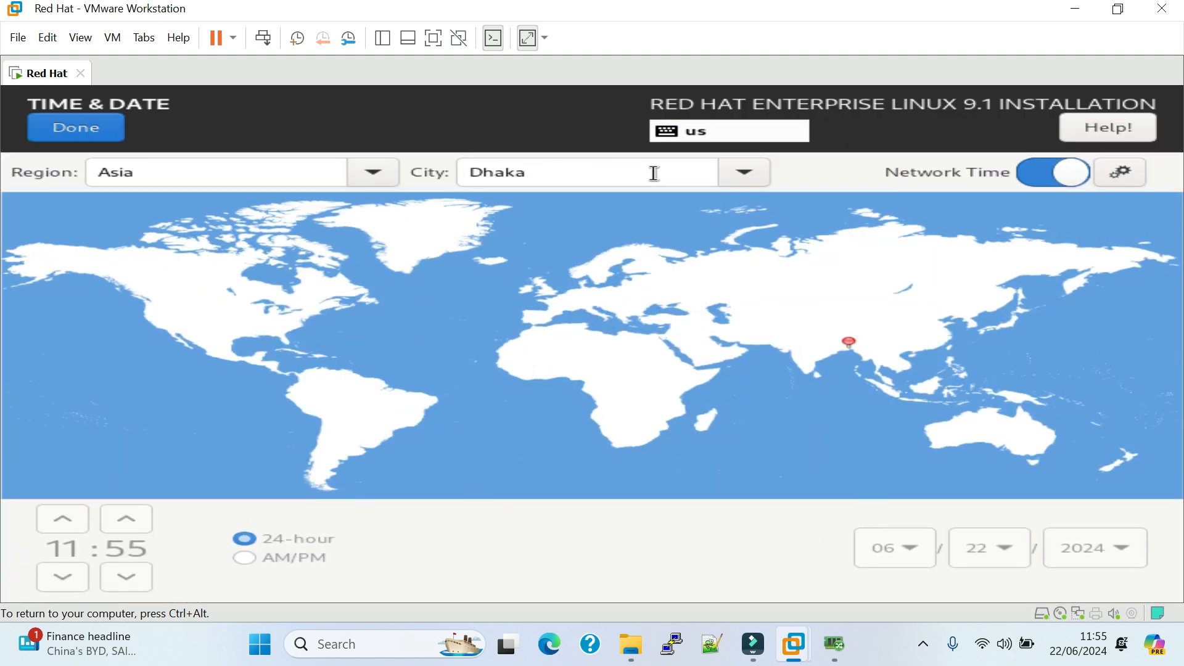
left_click(386, 178)
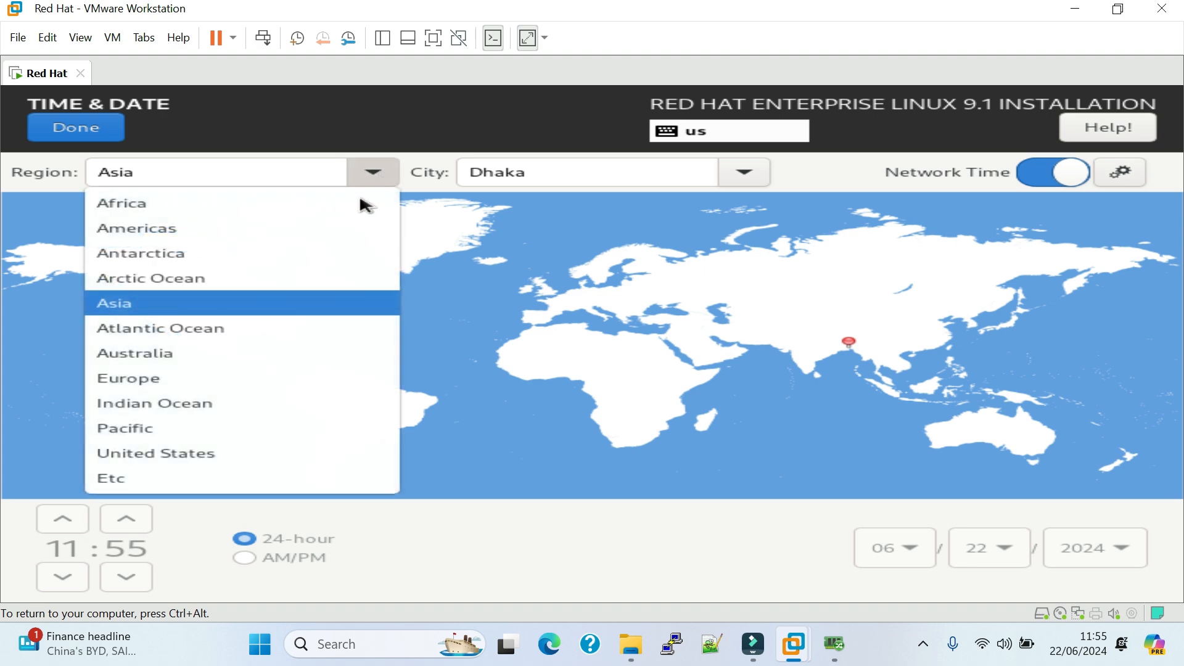
left_click(222, 307)
left_click(746, 175)
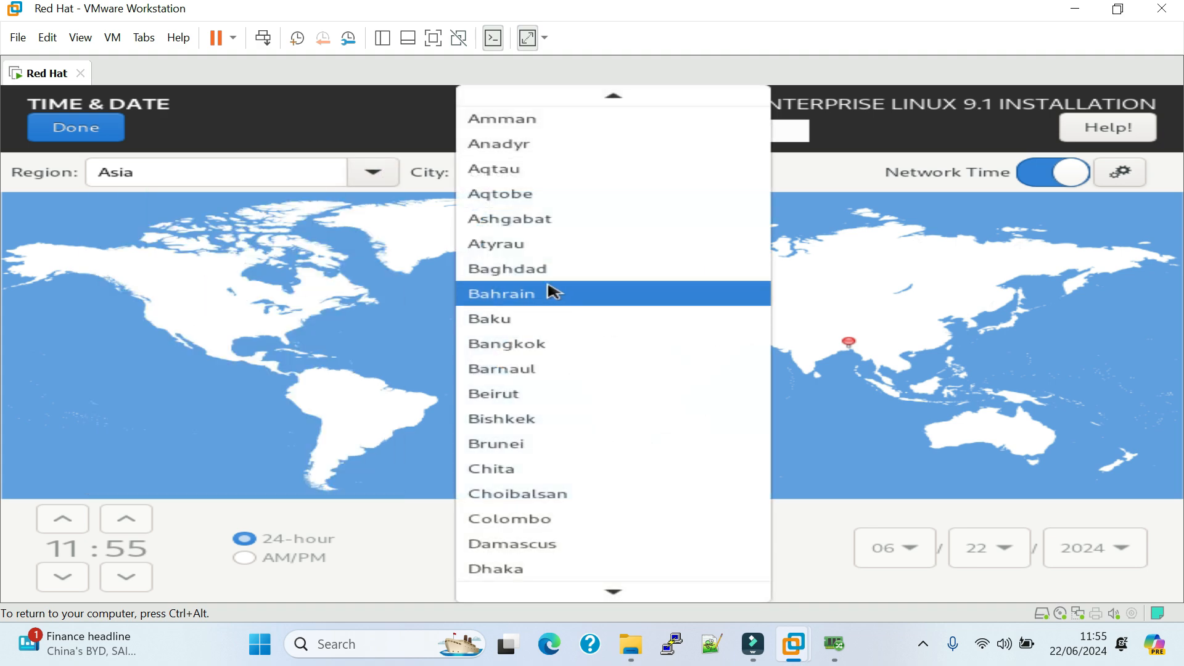
left_click(529, 527)
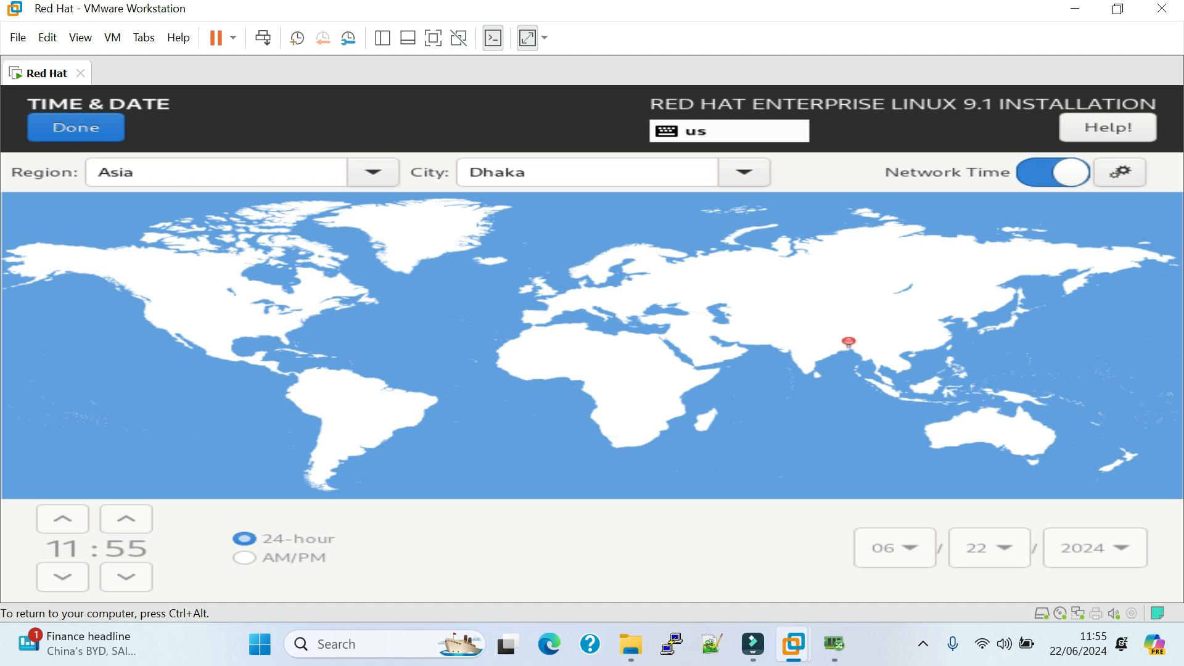
left_click(73, 130)
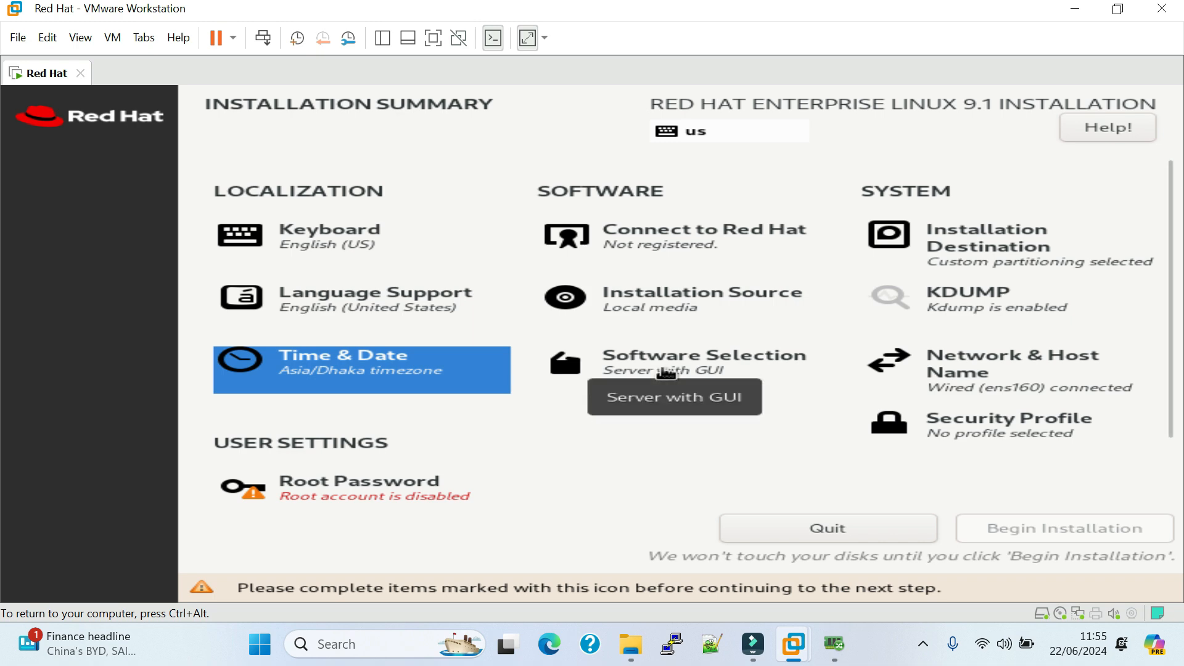
In the software selection, add DNS Name Server, FTP Server and Development Tools to the Server with GUI environment.
left_click(705, 370)
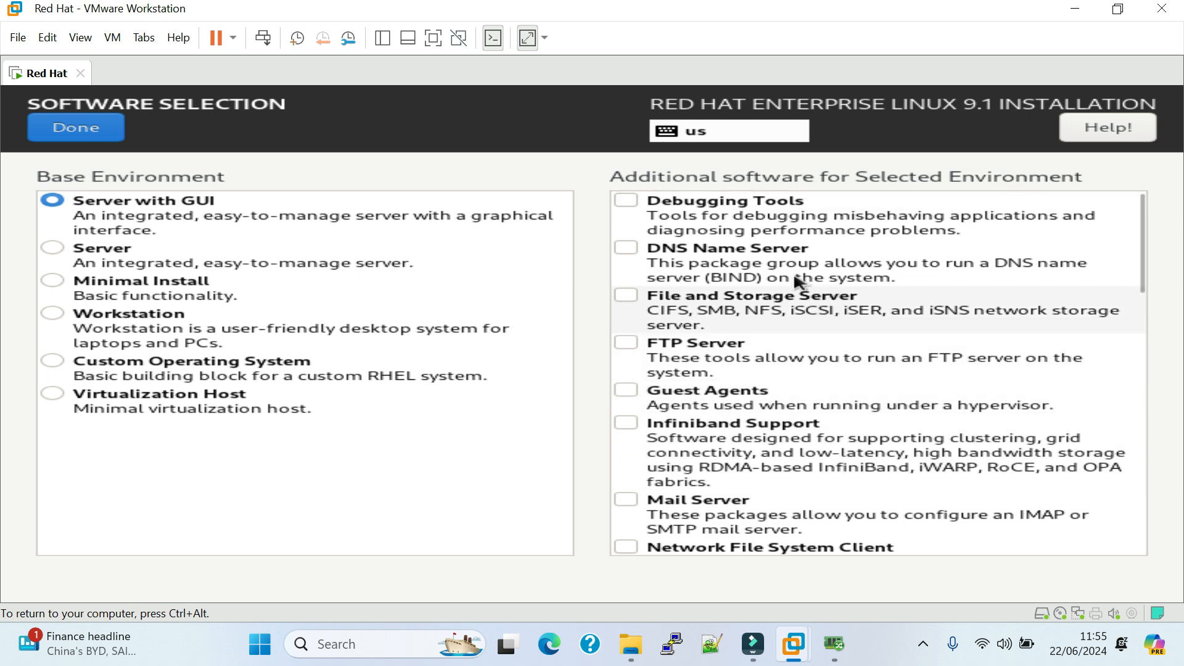
left_click(626, 248)
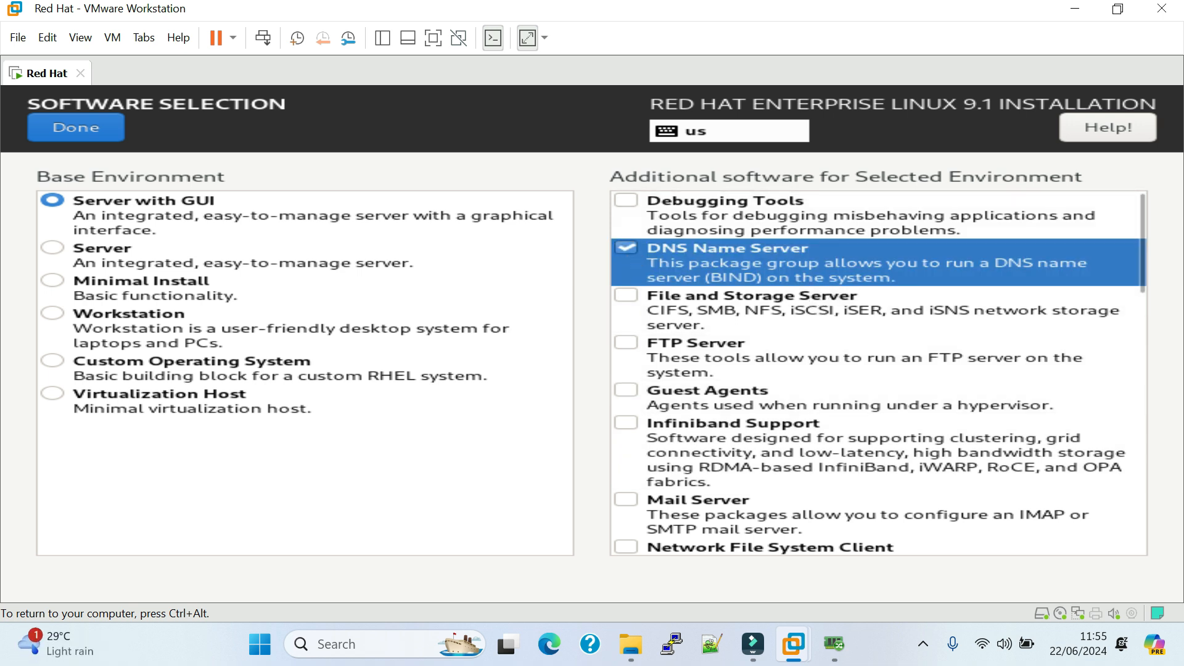
left_click(626, 343)
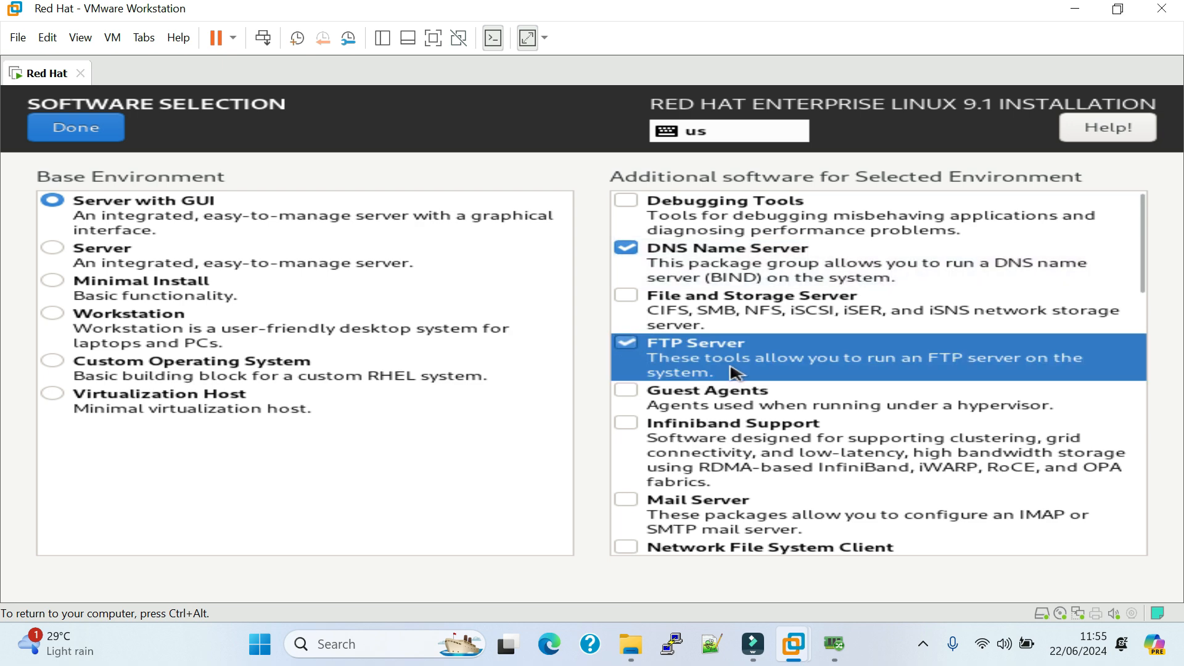
scroll(736, 372, "down", 1)
scroll(678, 382, "down", 10)
left_click(663, 336)
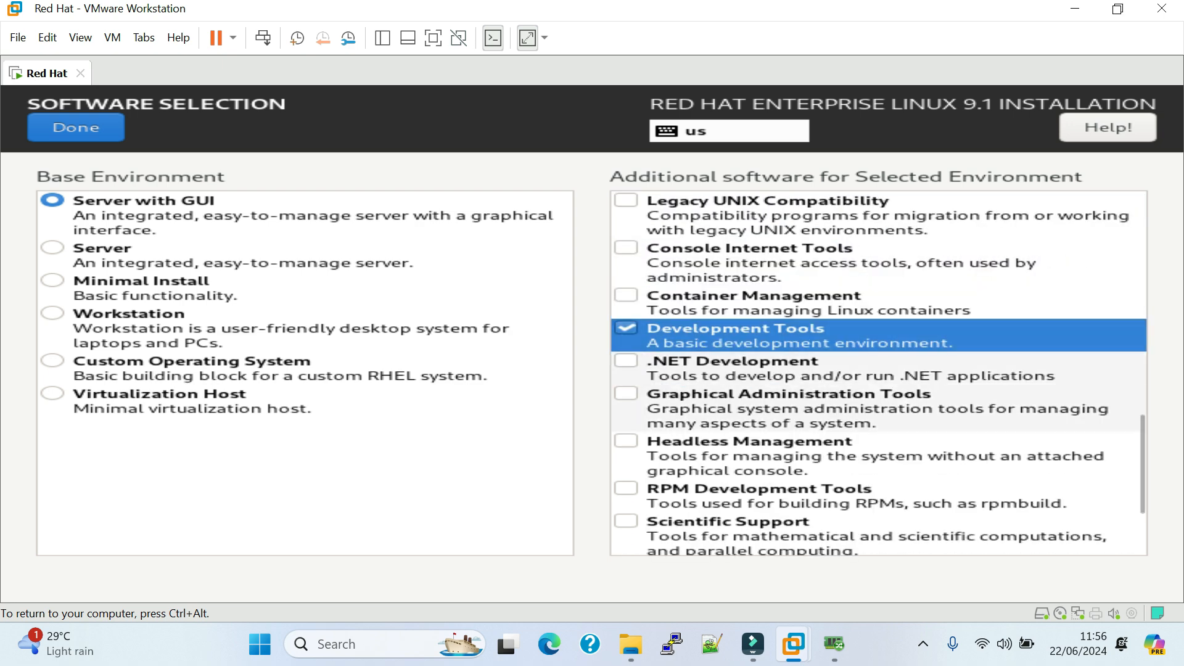
Add Basic Web Server, Virtualization Tools and Remote Desktop Clients to the additional software and confirm the software selection.
scroll(635, 379, "up", 5)
left_click(627, 440)
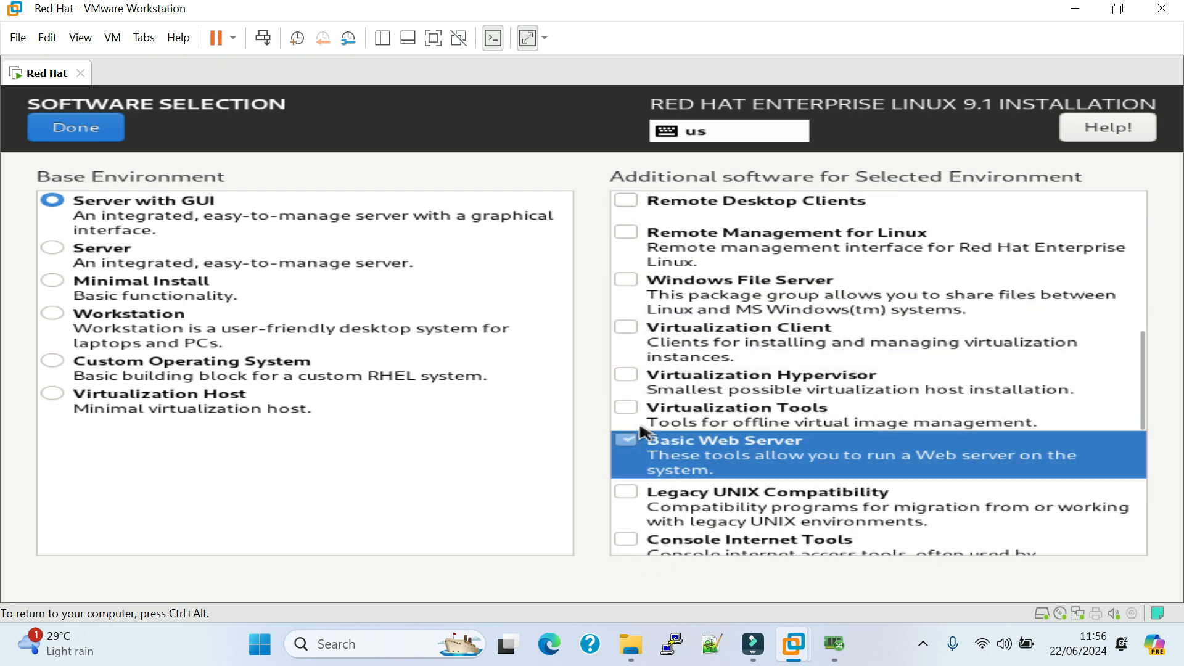
left_click(626, 408)
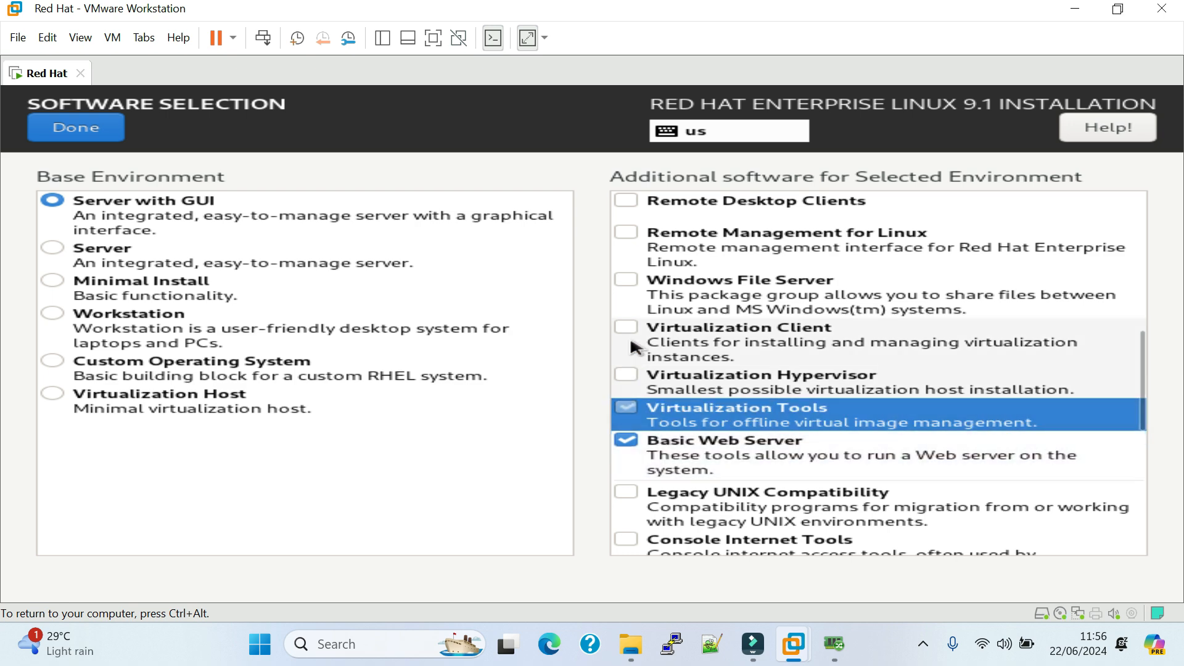
scroll(635, 348, "up", 3)
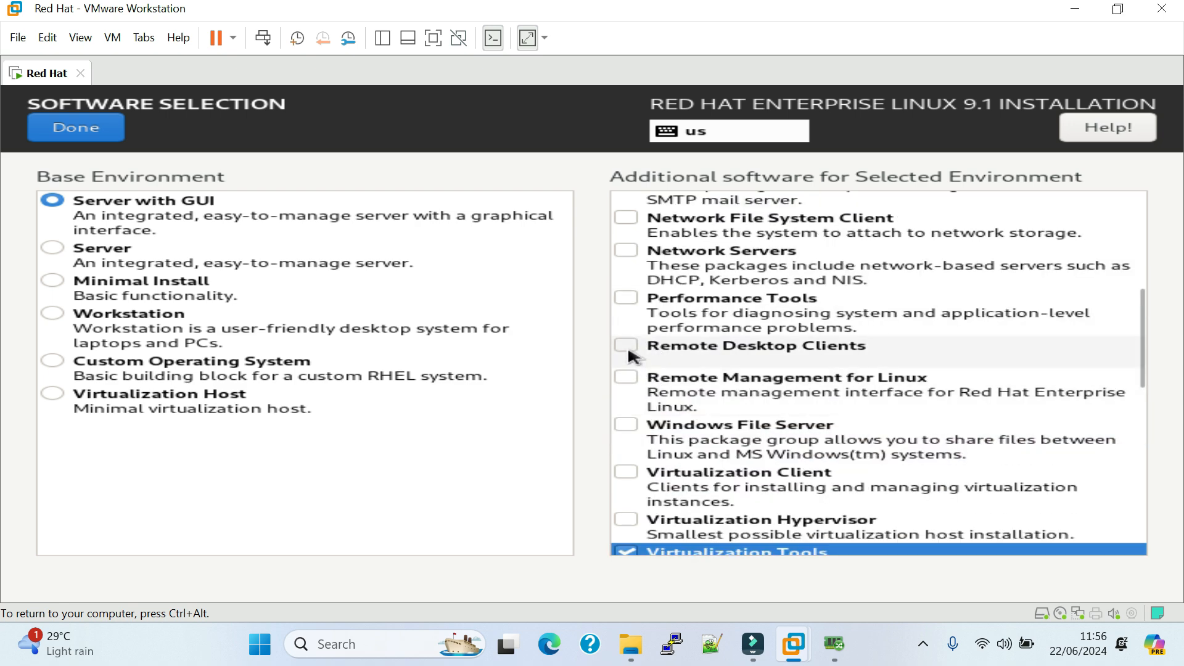
left_click(632, 357)
scroll(635, 265, "up", 5)
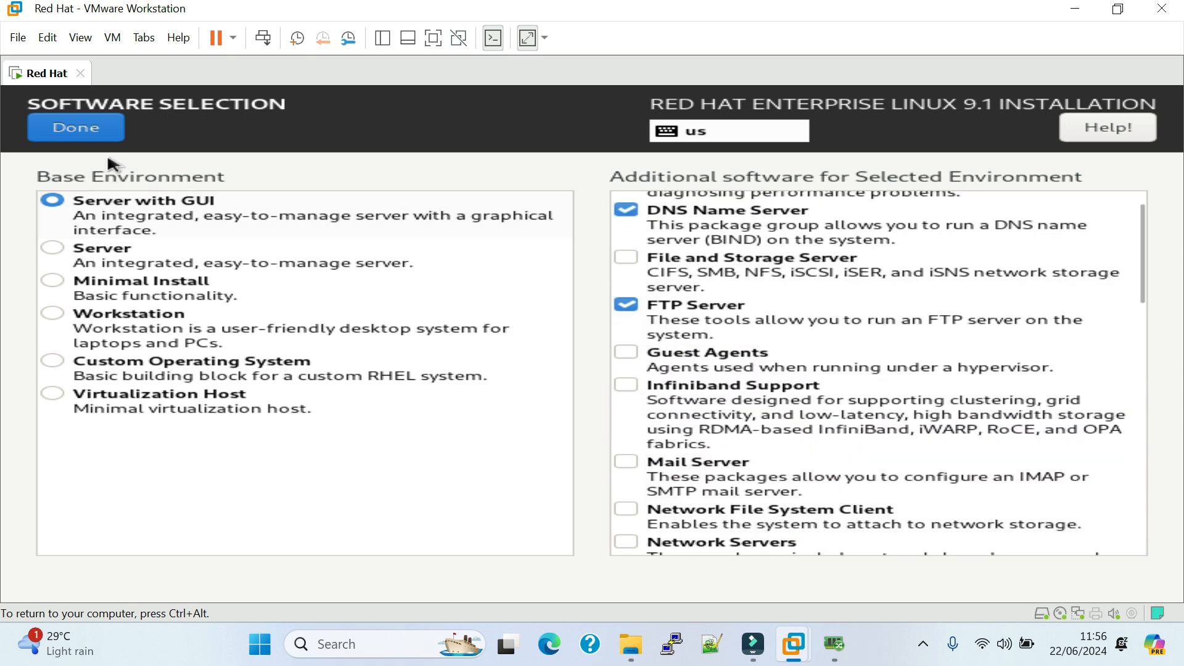
left_click(76, 127)
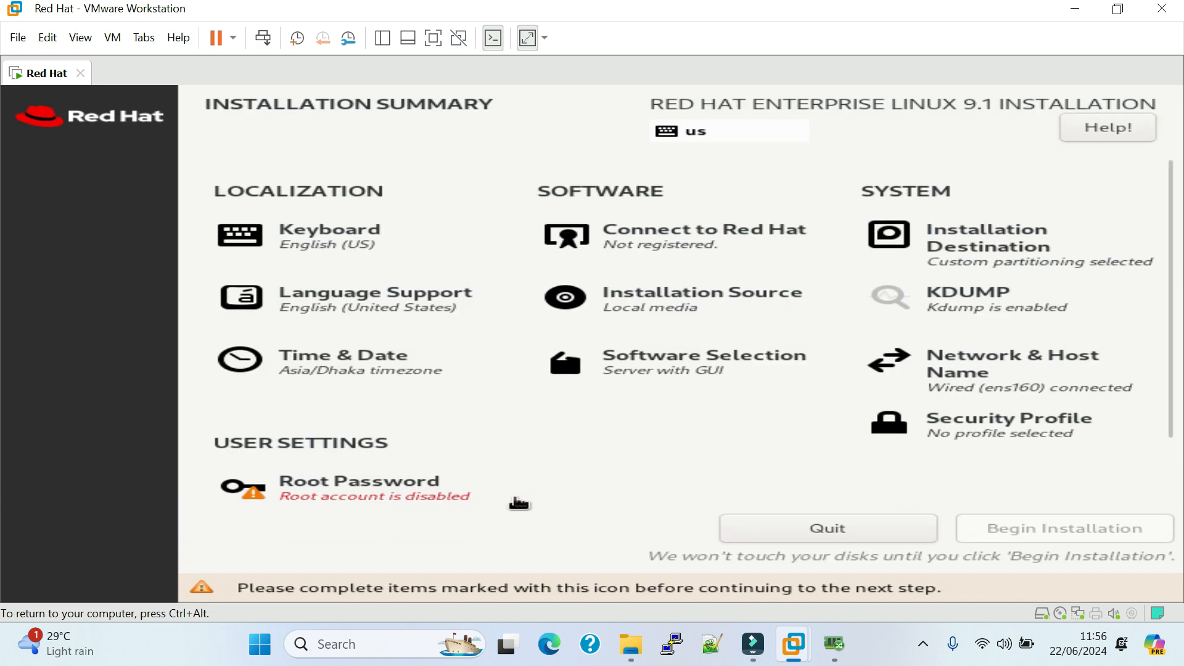
Set the host name to adimn.com in the network settings and apply it.
left_click(1020, 370)
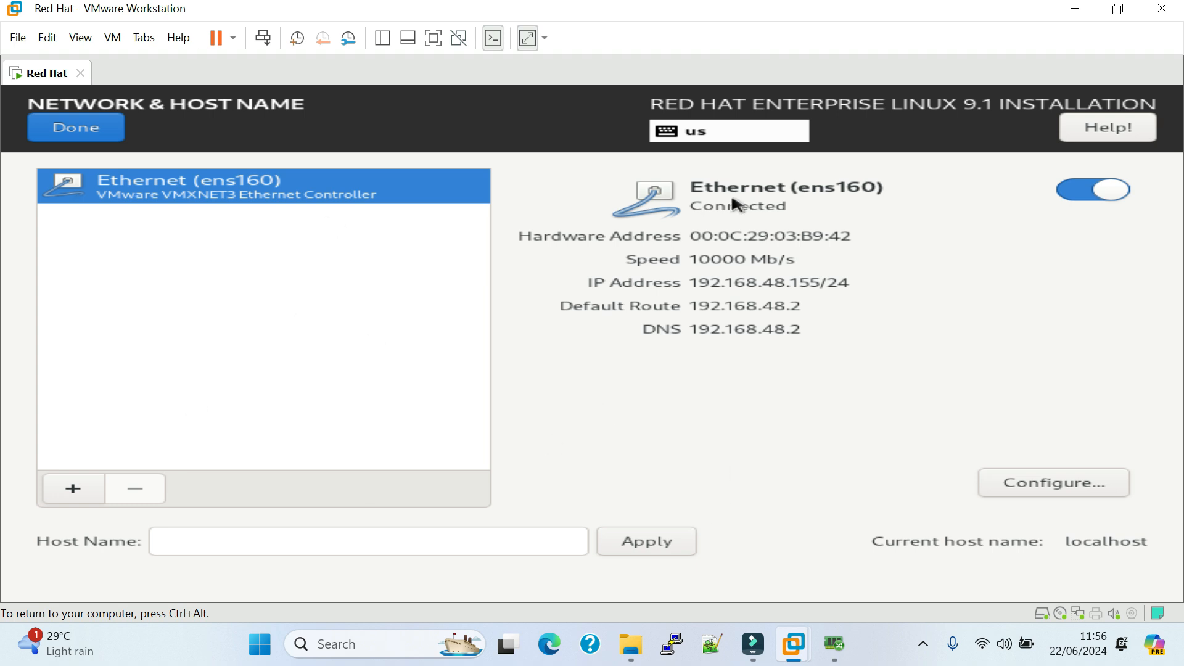
left_click(468, 542)
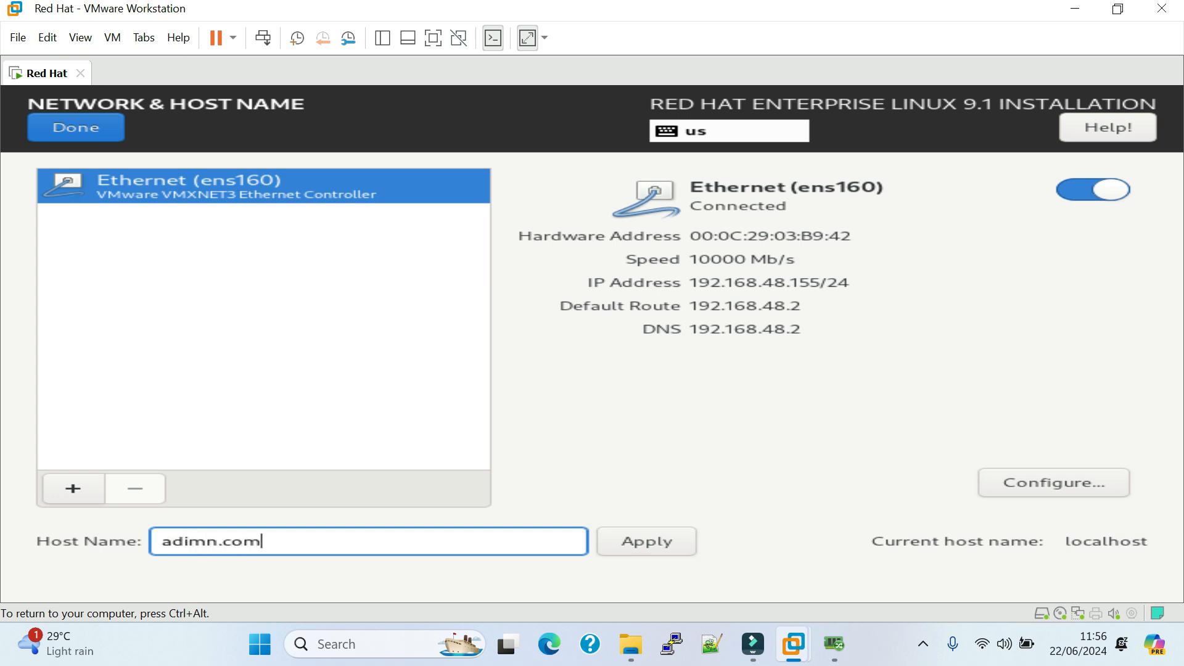
left_click(665, 550)
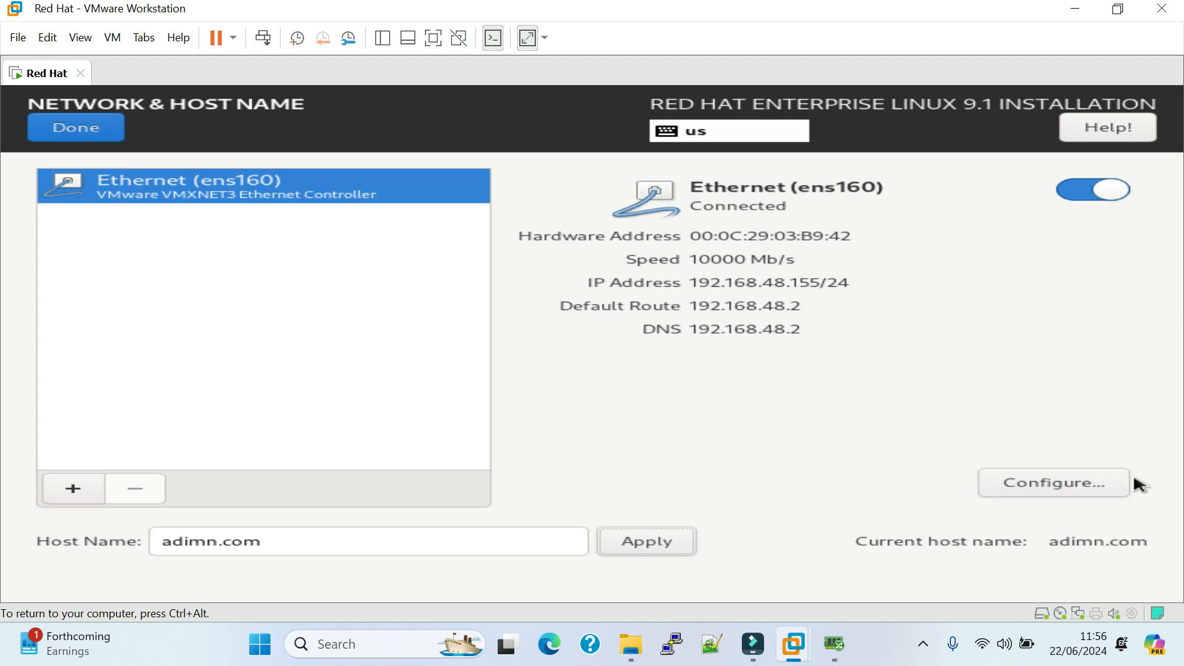
Open the configuration of the ens160 Ethernet connection and set its IPv4 method to Manual.
left_click(1056, 489)
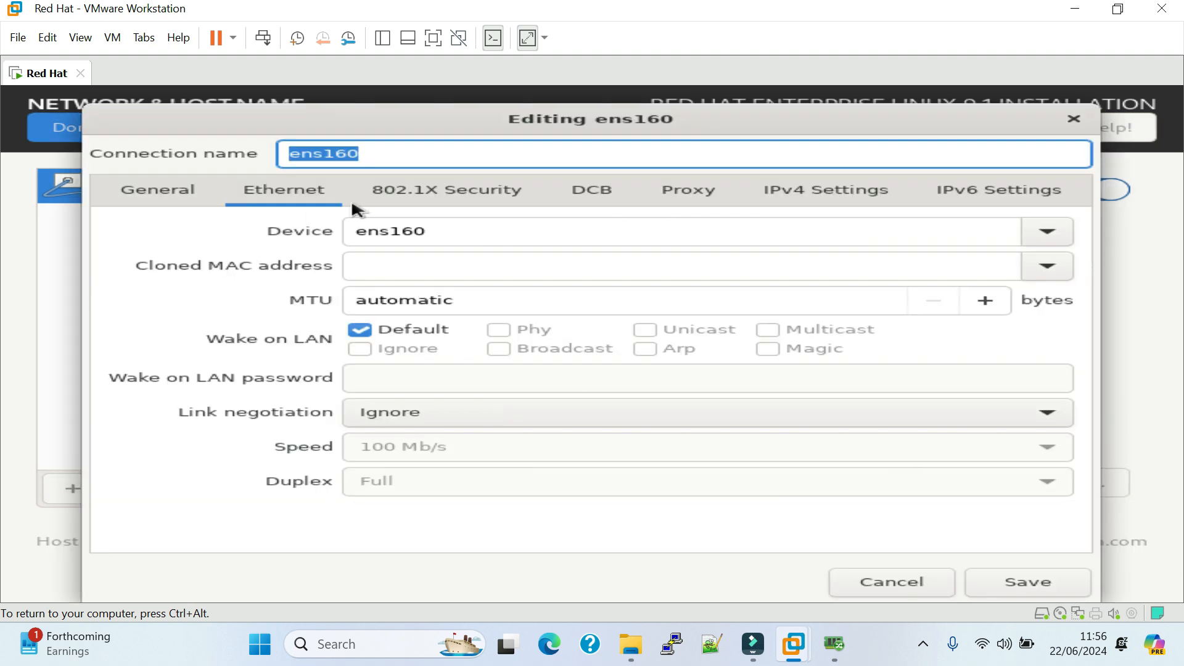
double_click(440, 231)
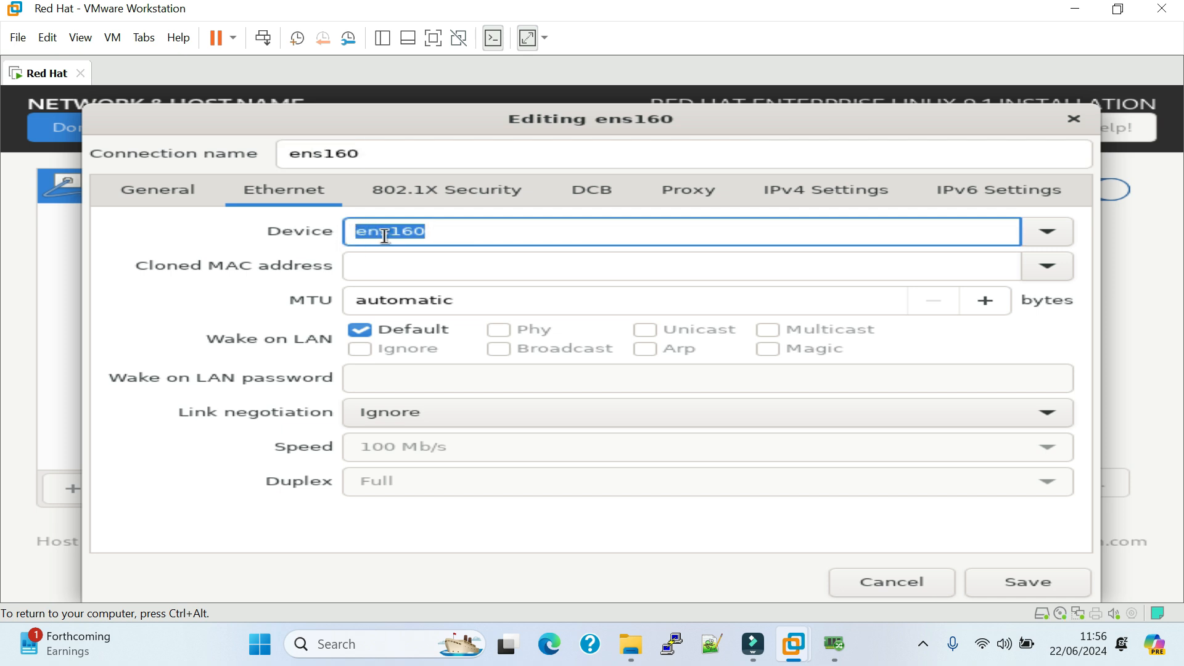
left_click(435, 231)
double_click(411, 233)
left_click(454, 230)
left_click(848, 194)
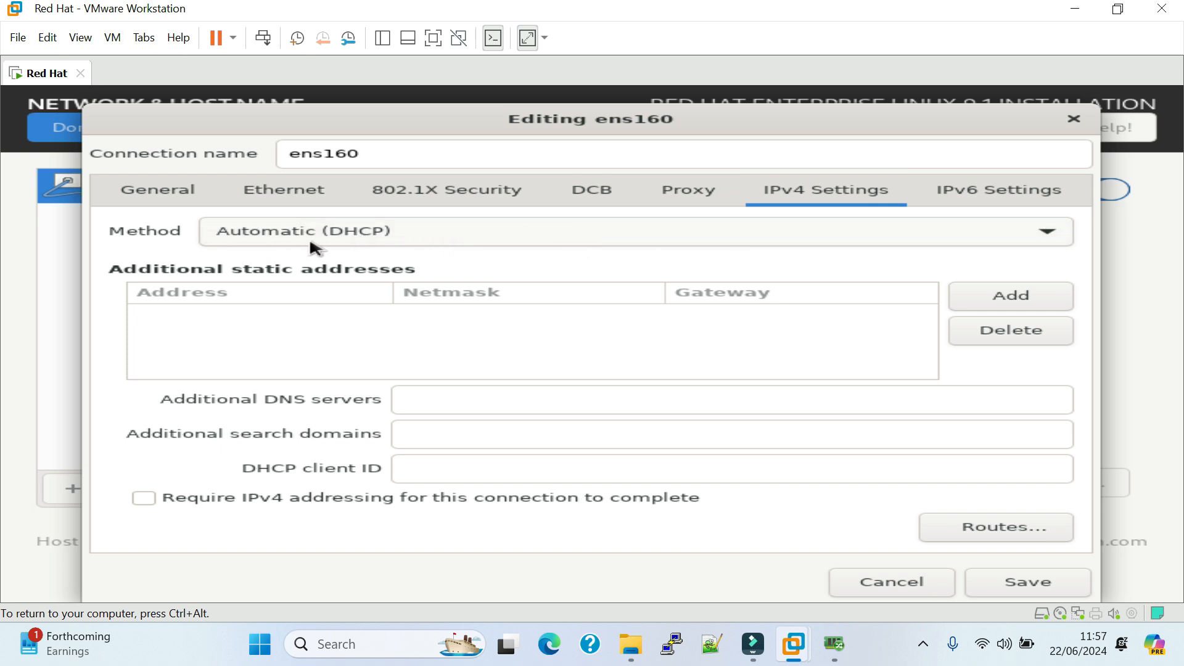
left_click(454, 240)
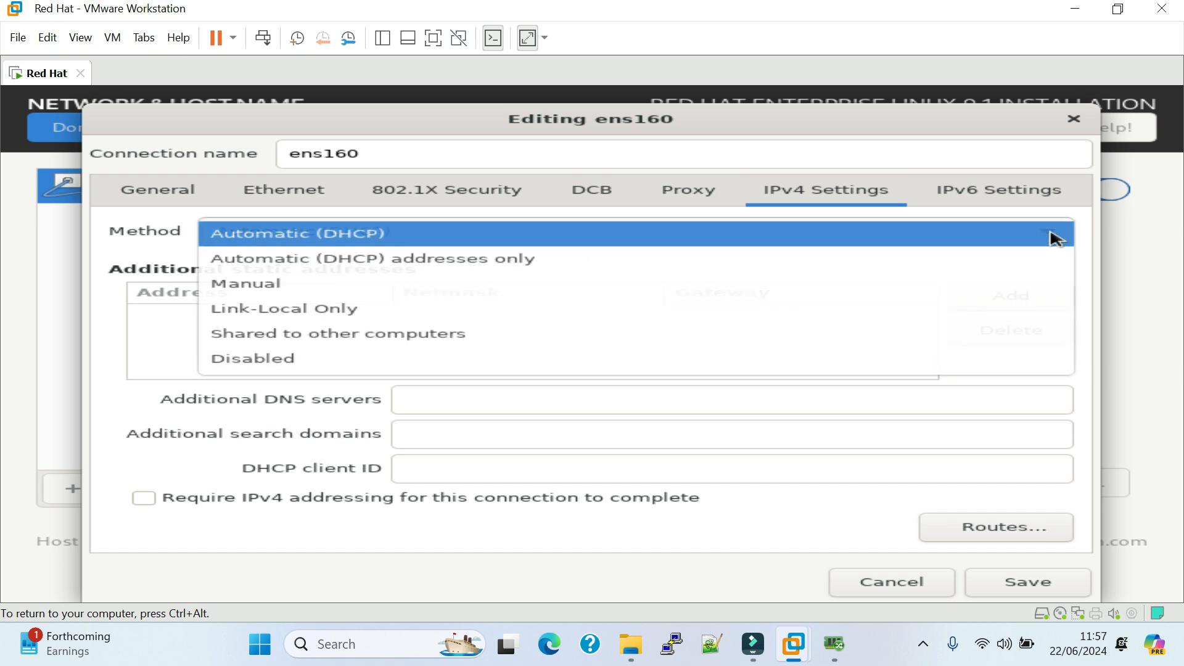
left_click(282, 289)
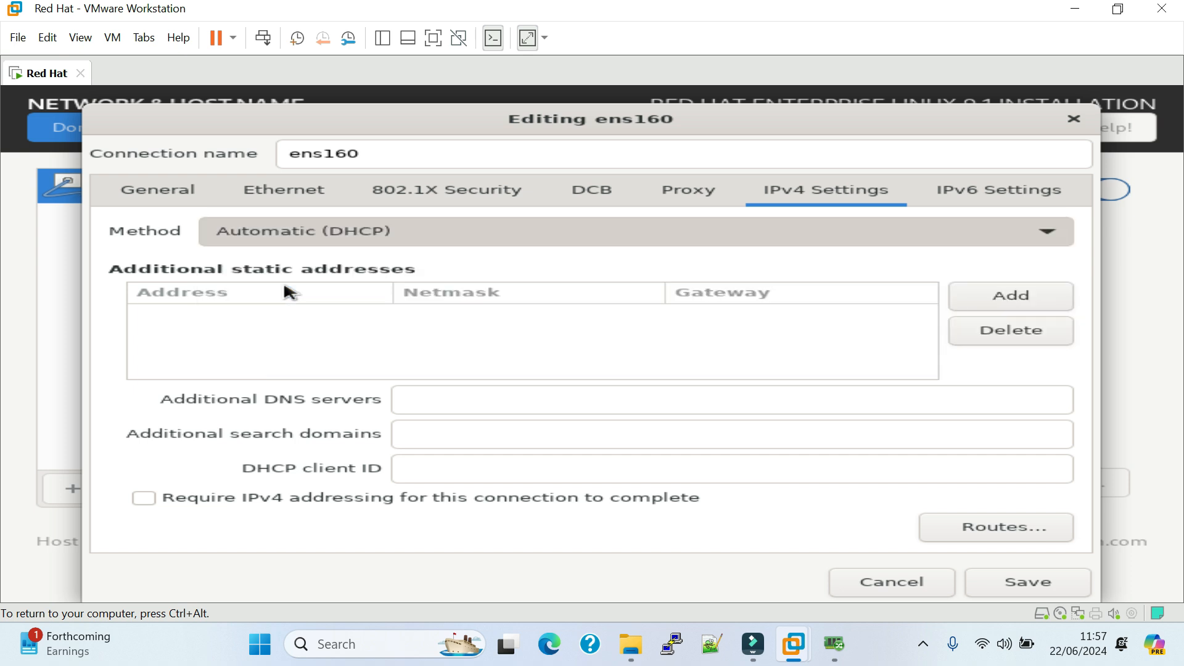
Add the static IPv4 address 192.168.10.100 with netmask 24 and gateway 192.168.10.1 and save the connection.
left_click(1001, 296)
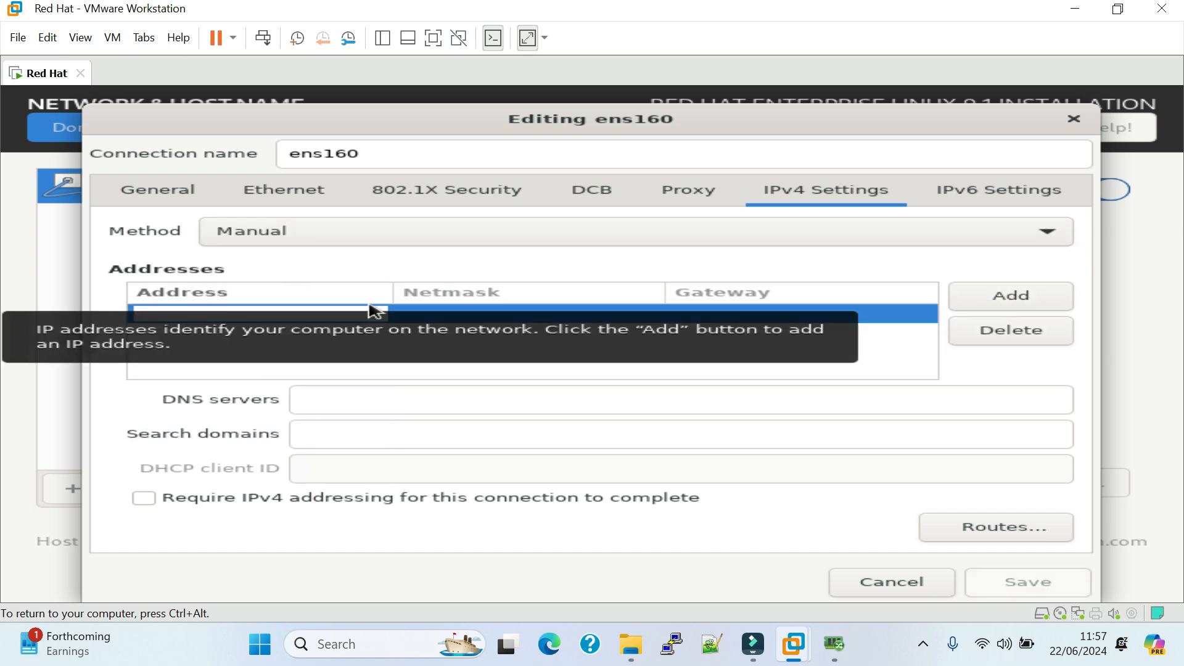
type("192.168.")
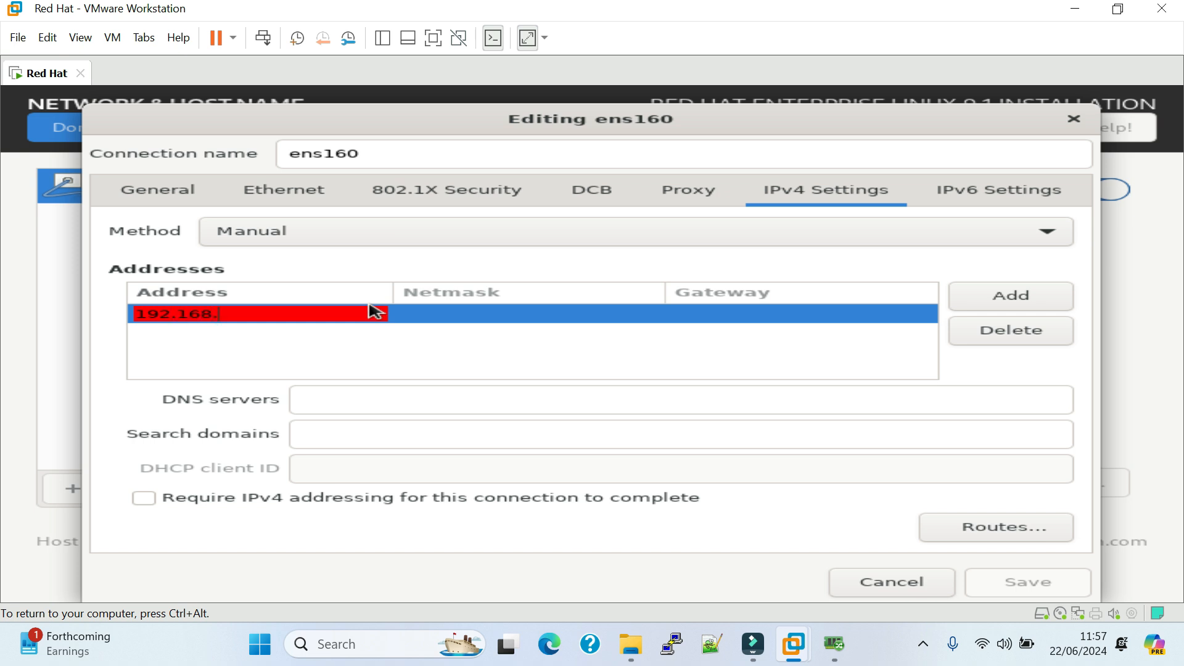
type("10.100")
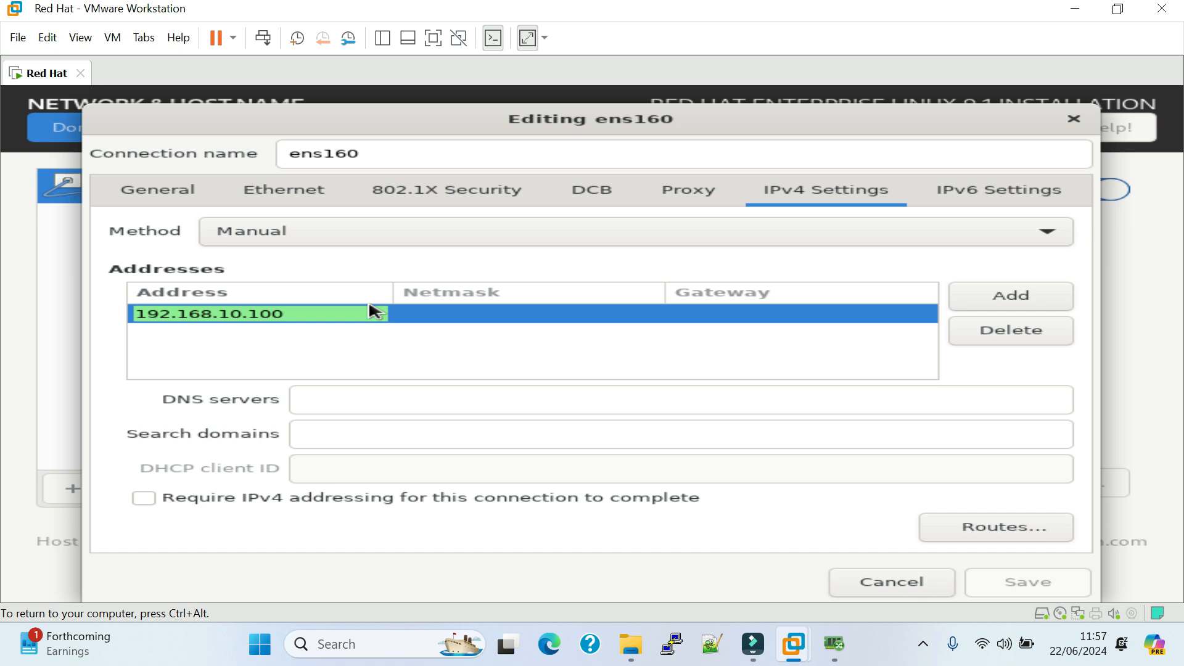
key("Tab")
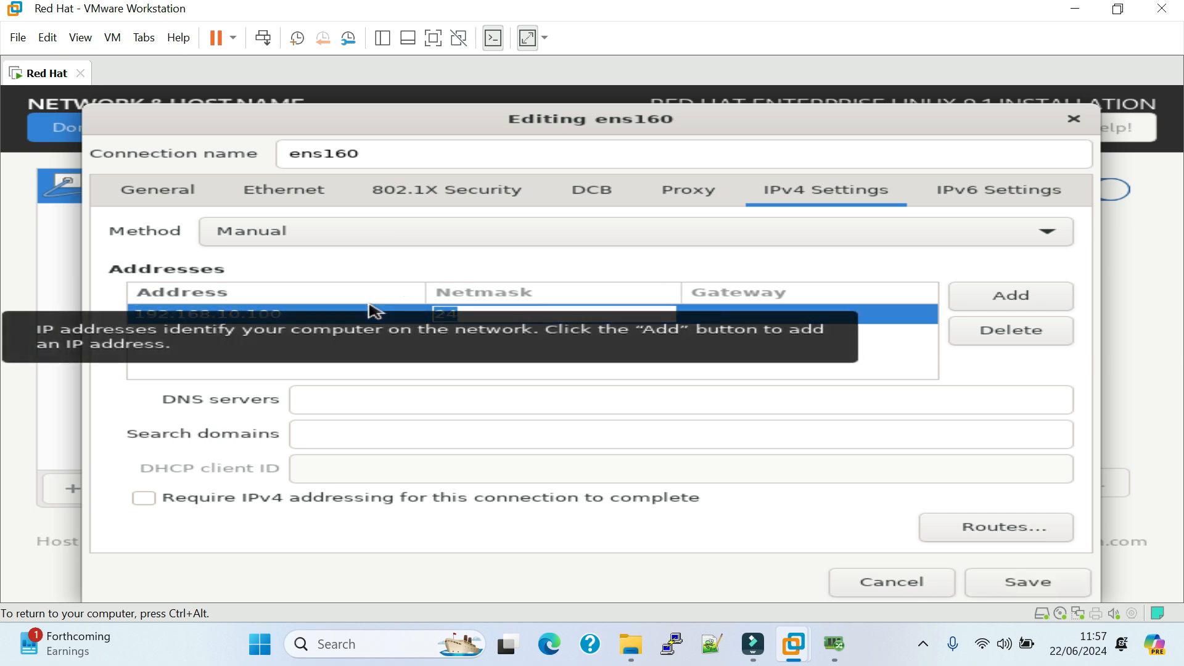
key("Tab")
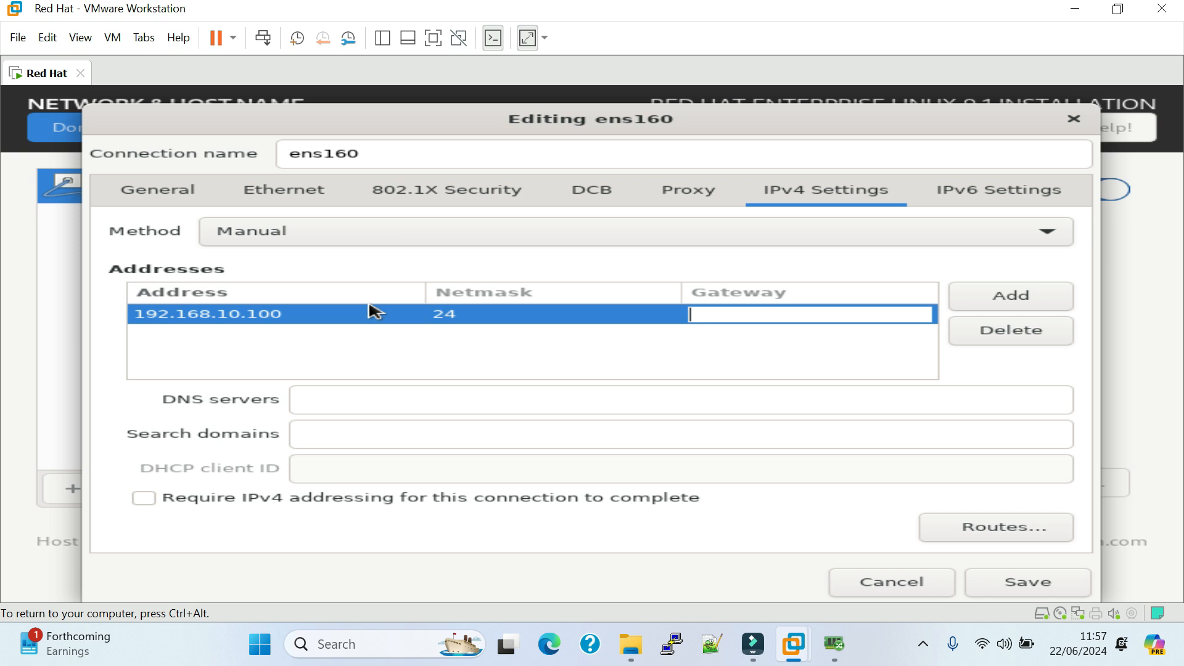
type("192.168.10")
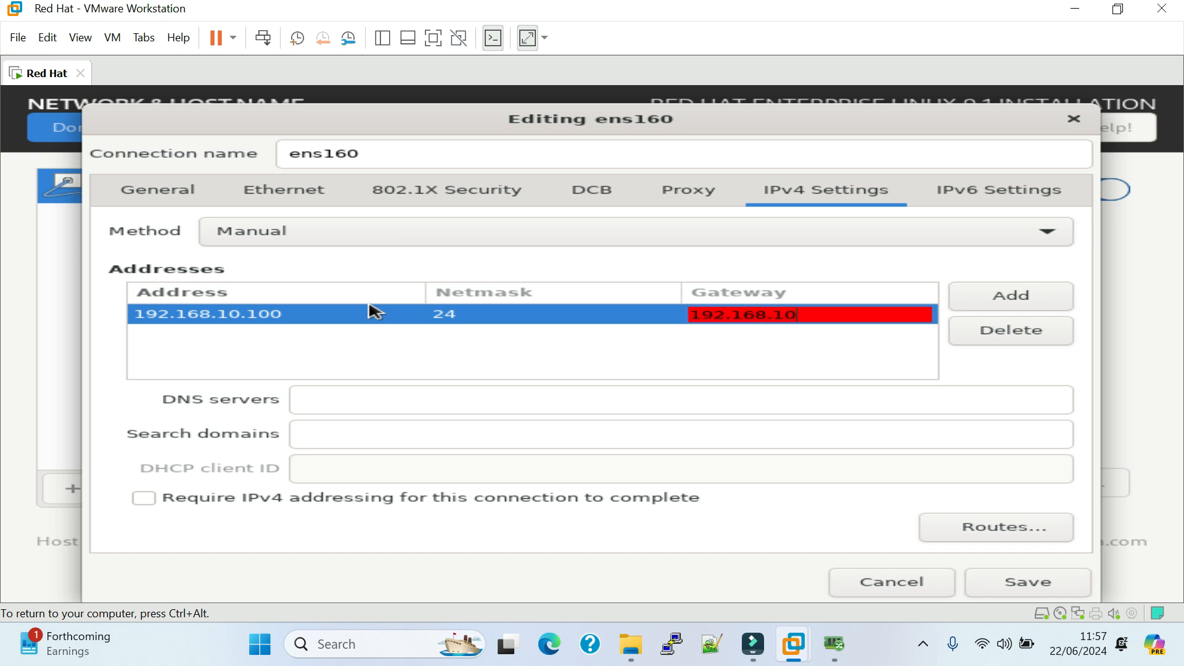
type(".1")
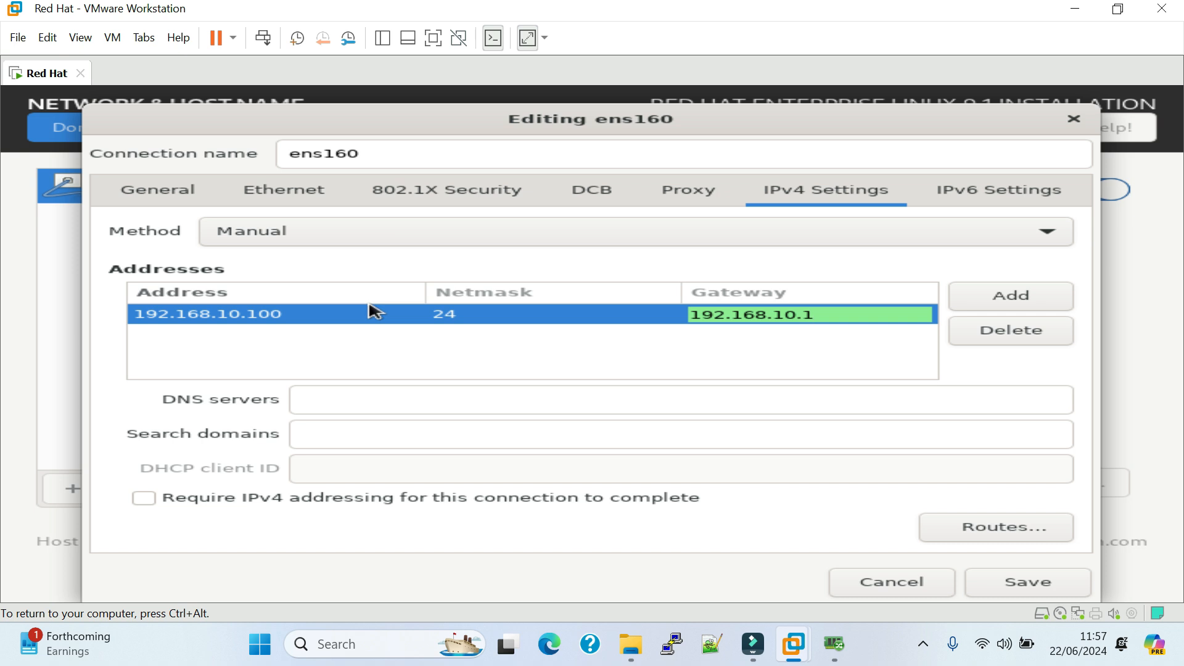
key("Return")
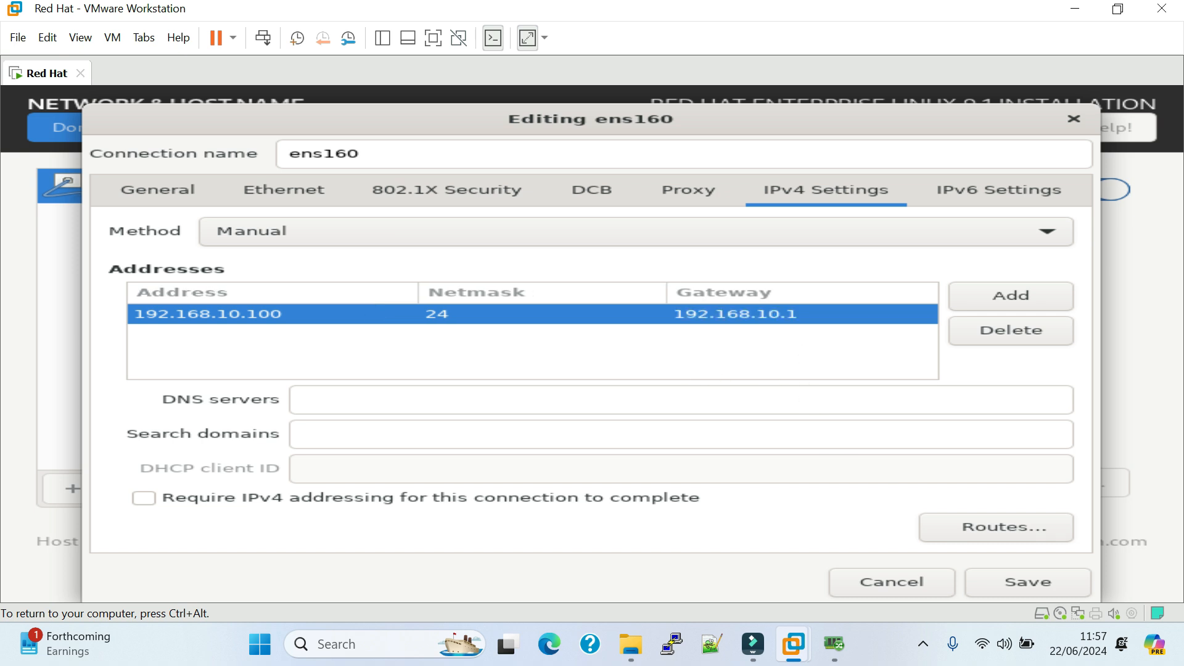
left_click(1025, 585)
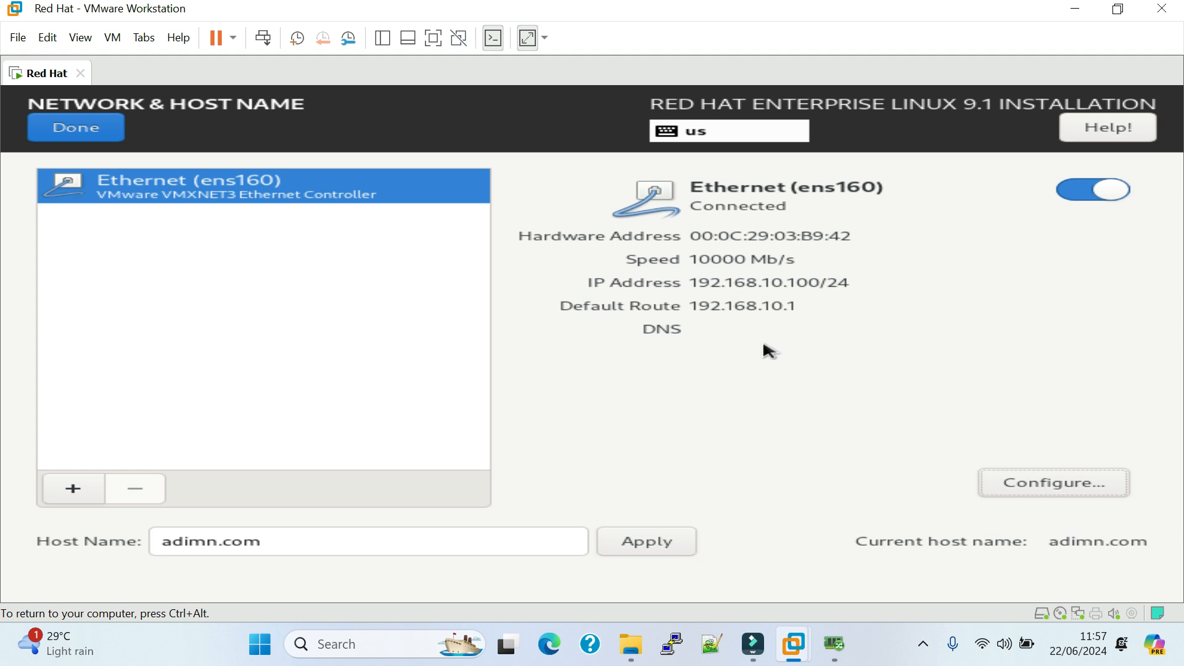
Set the ens160 connection's IPv4 DNS server to 8.8.8.8, save it, and finish the network settings.
left_click(1081, 483)
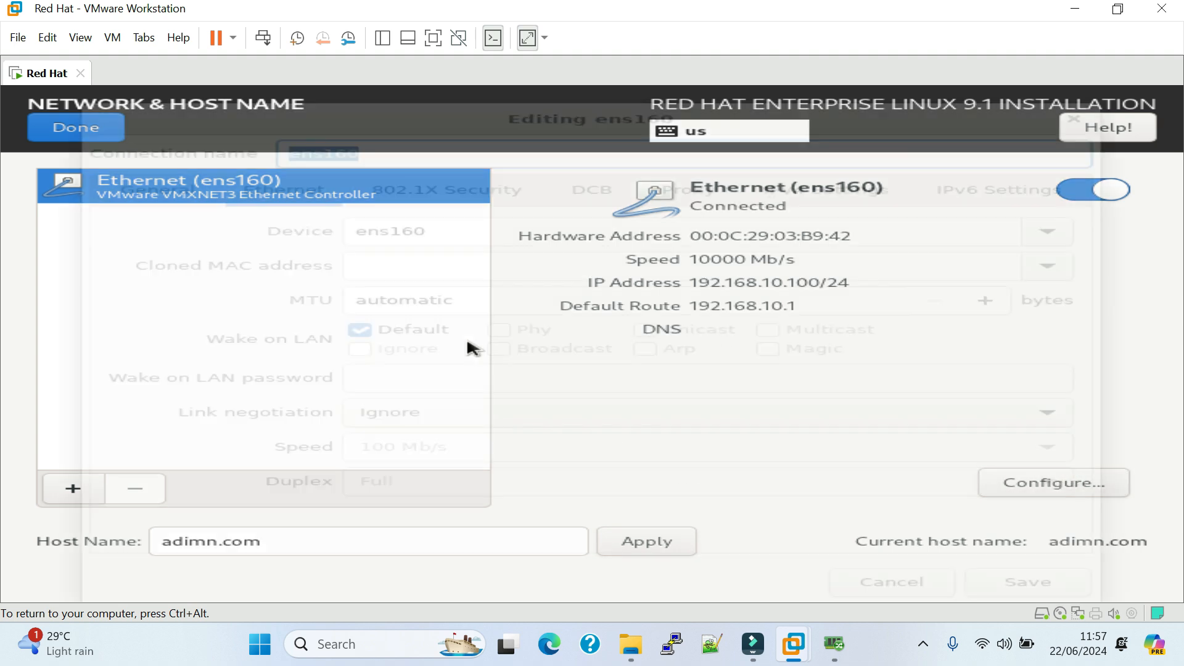
left_click(850, 195)
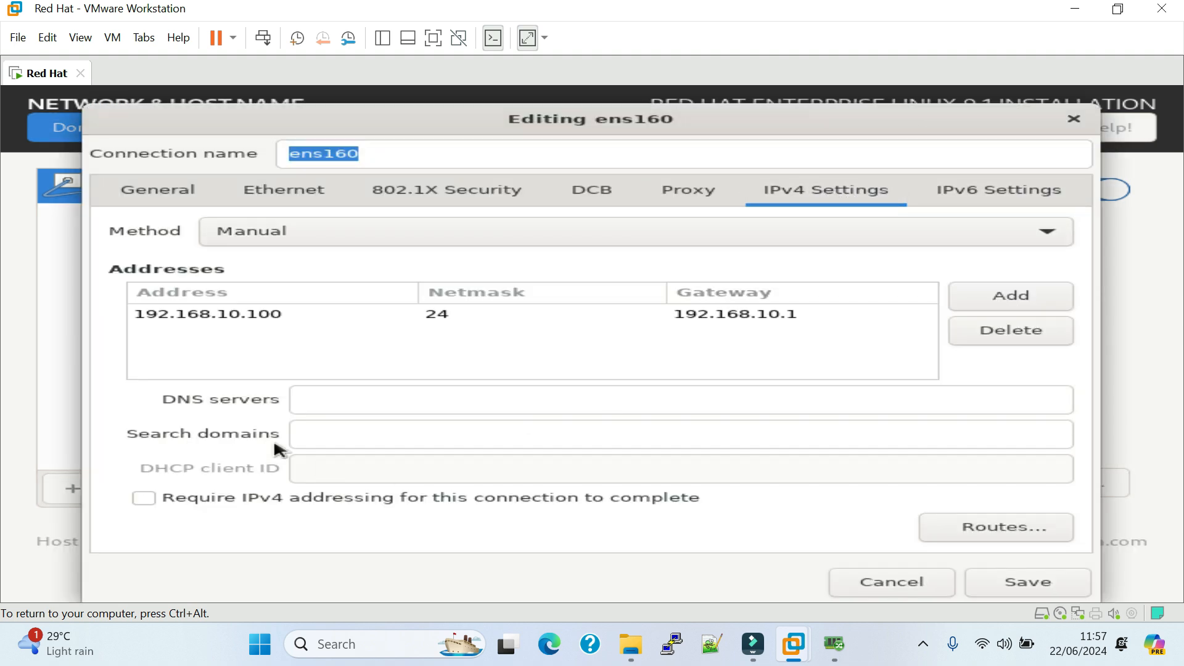
left_click(323, 391)
type("8")
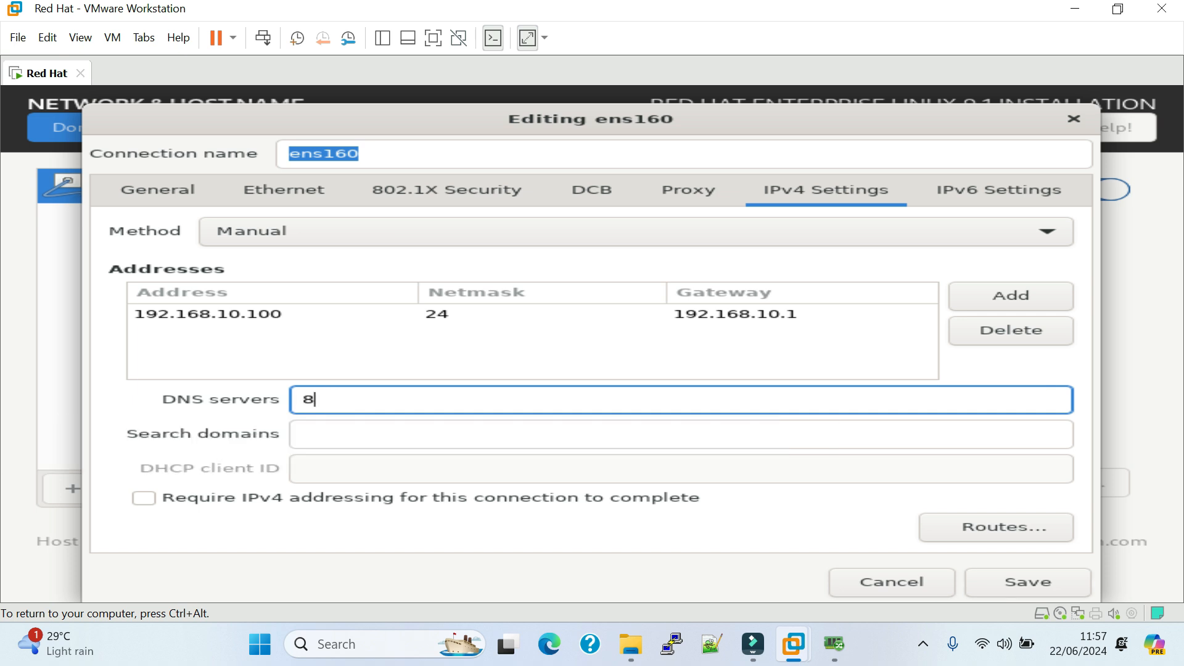
type(".8.8.8")
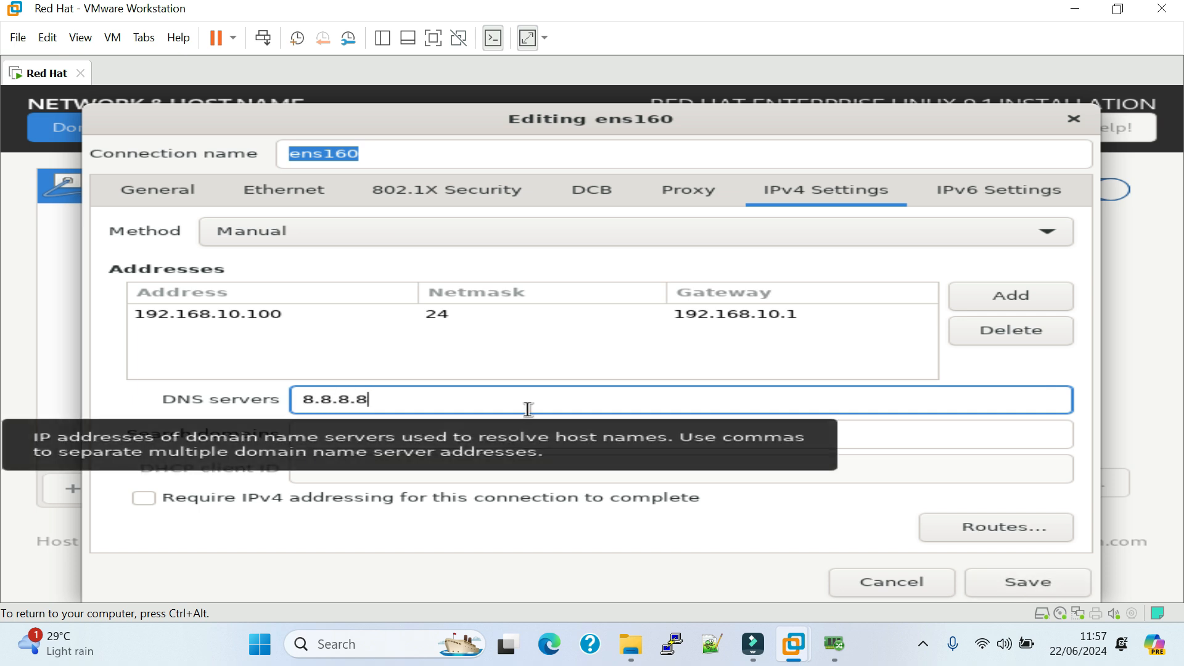
left_click(1014, 583)
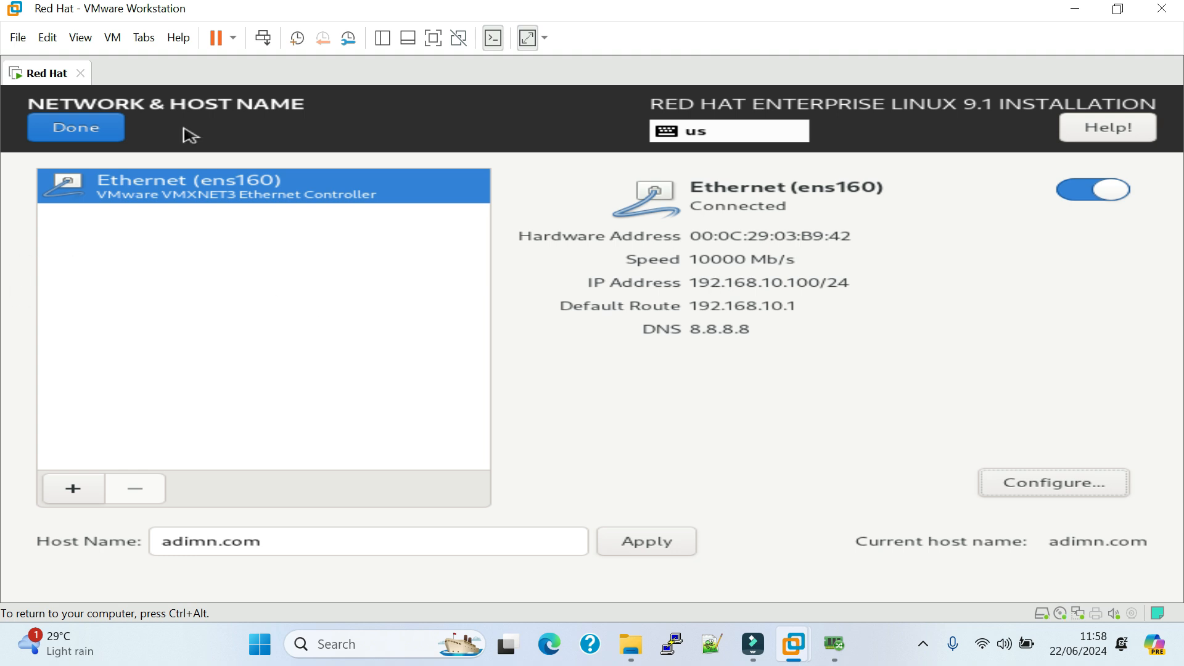
left_click(74, 129)
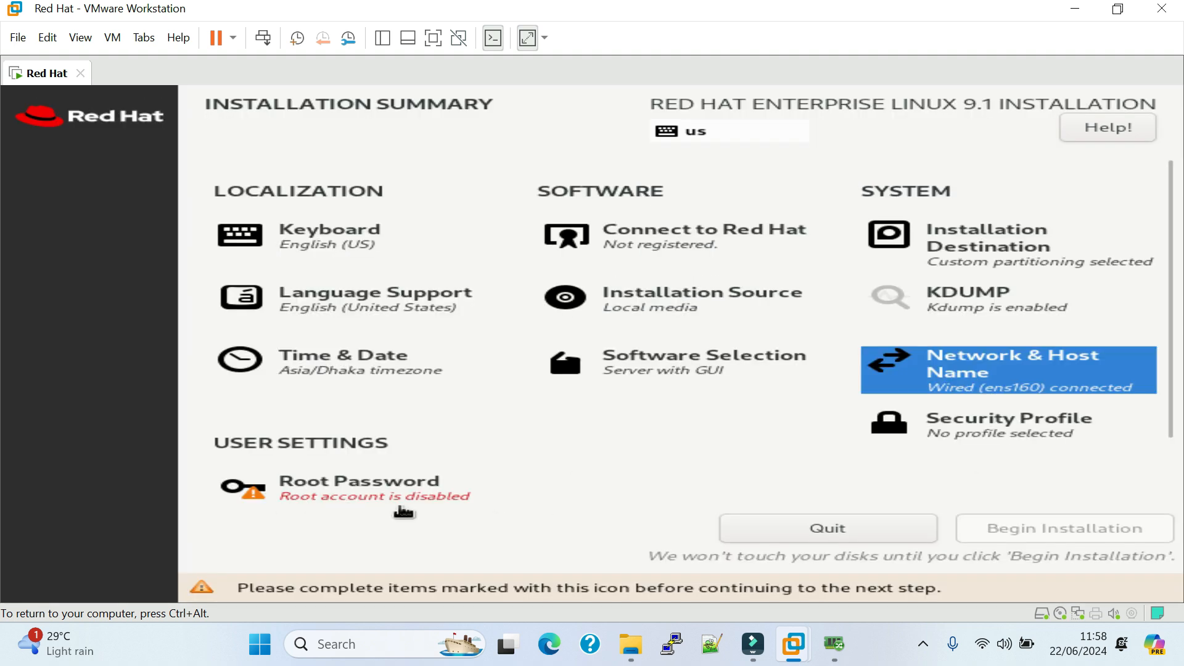
Enter and confirm the root password, accept it despite its weakness, and begin the installation.
left_click(368, 490)
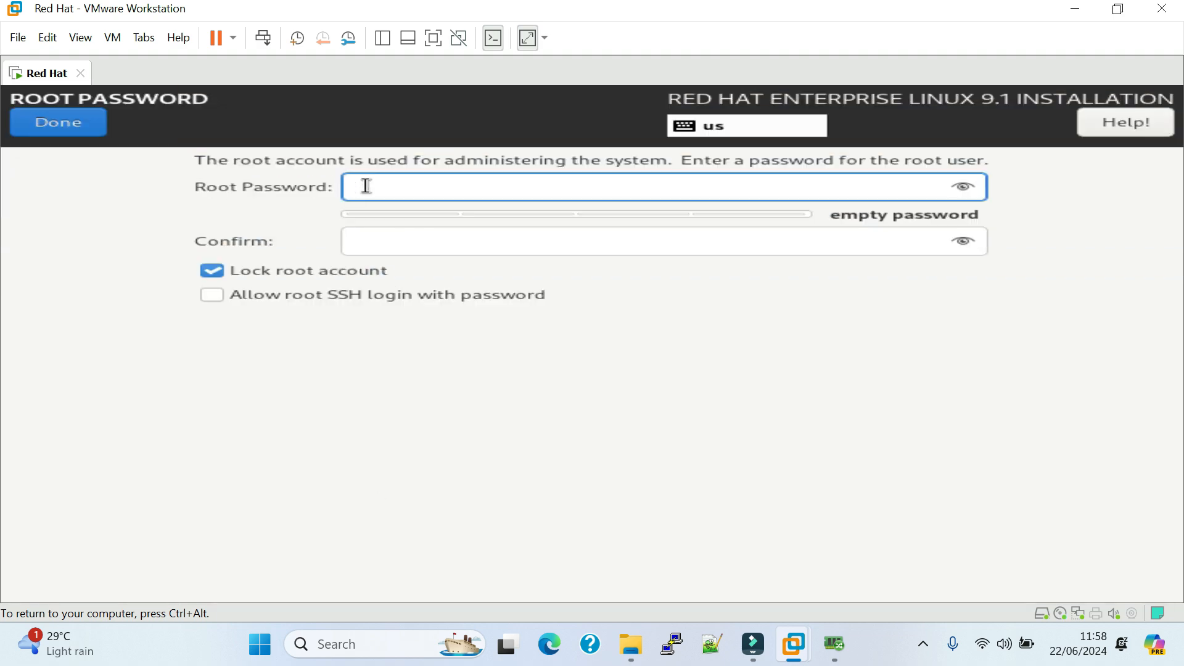
type("*****")
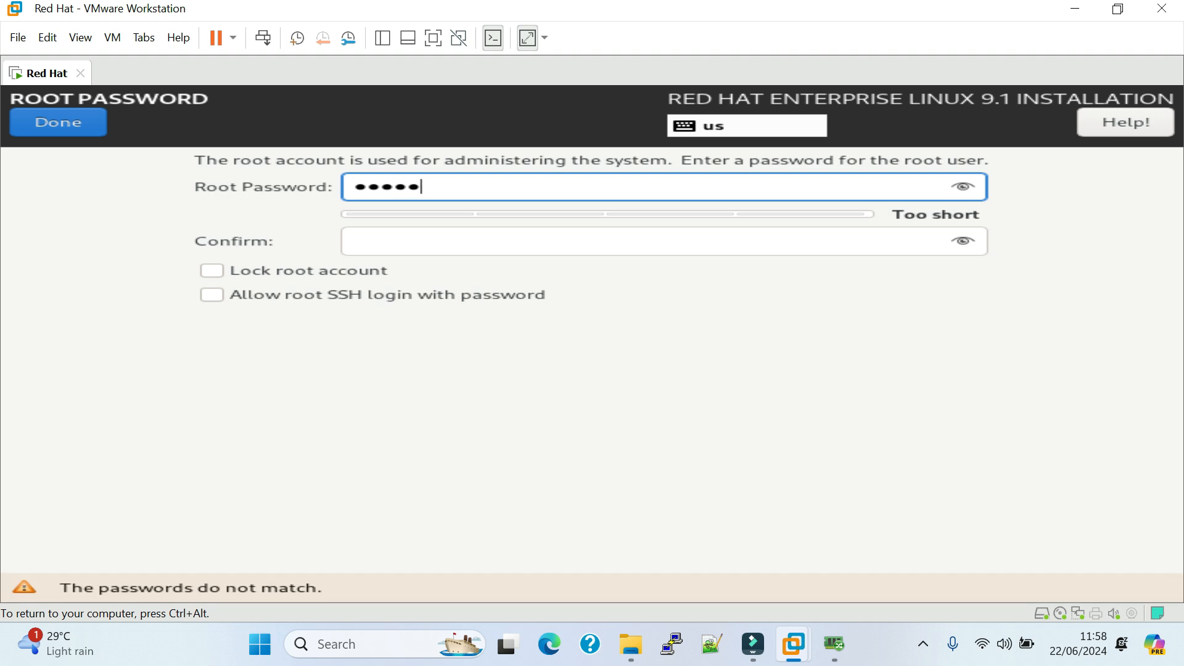
type("*****")
key("Tab")
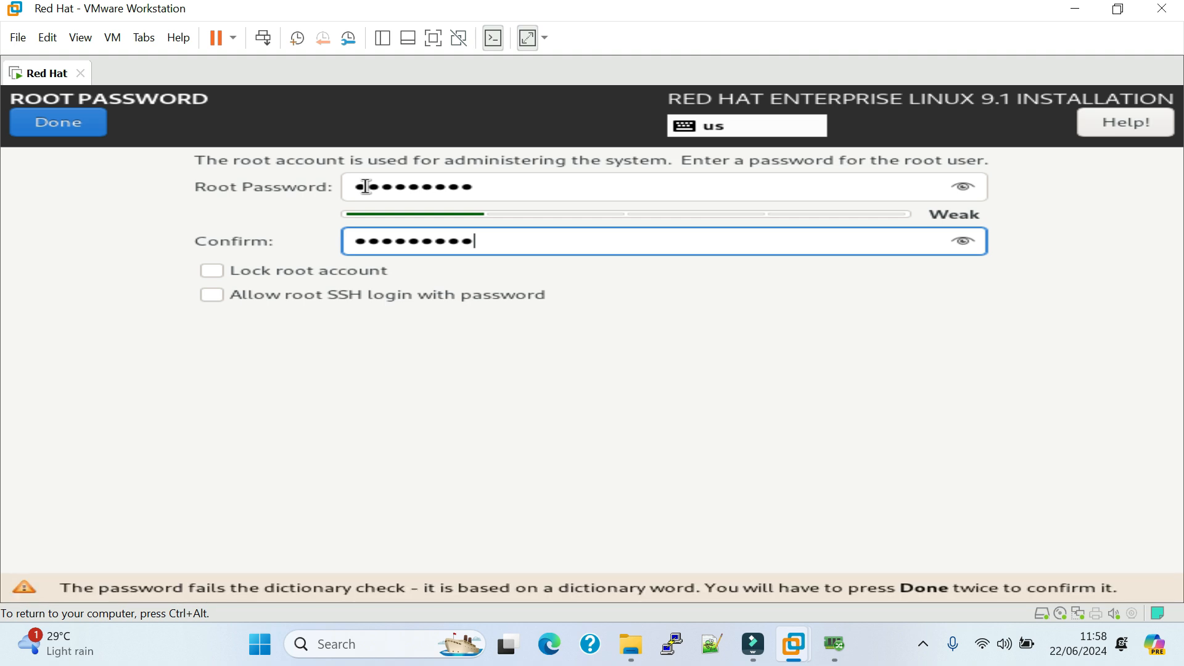
key("Return")
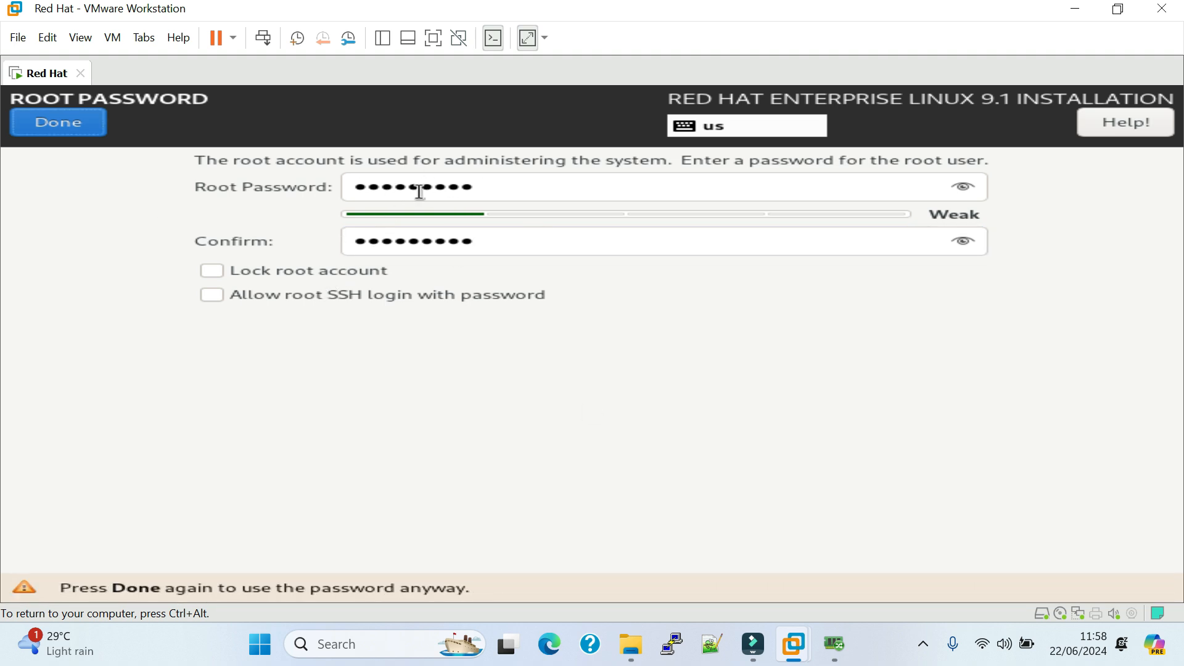
left_click(79, 124)
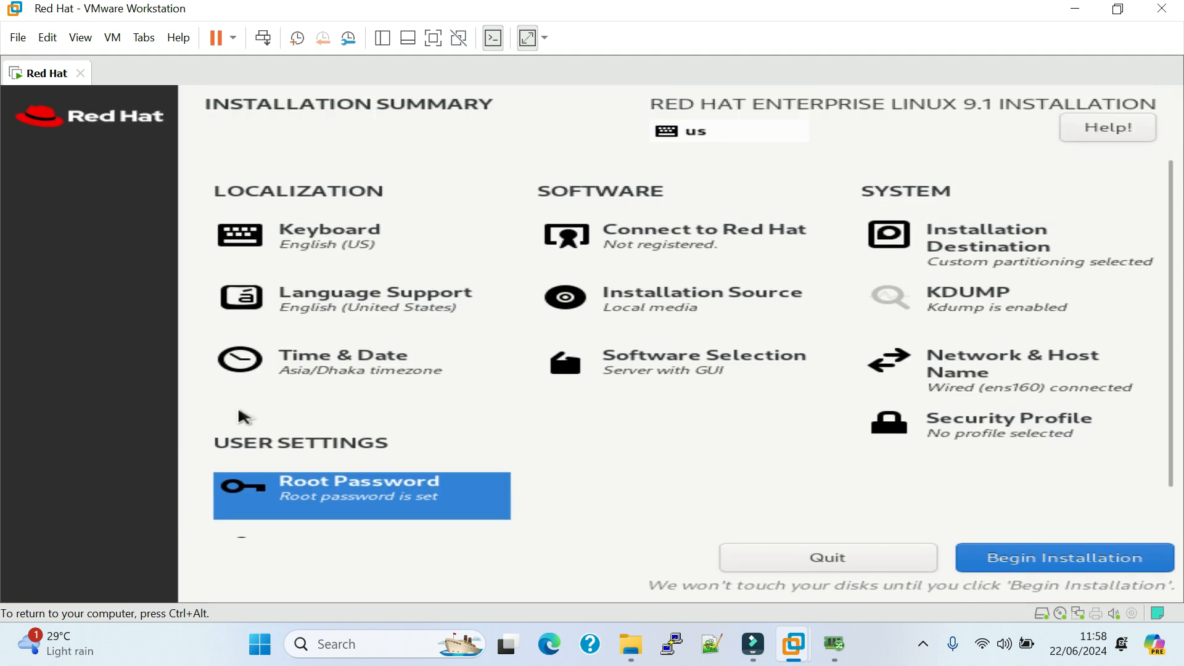
left_click(1042, 563)
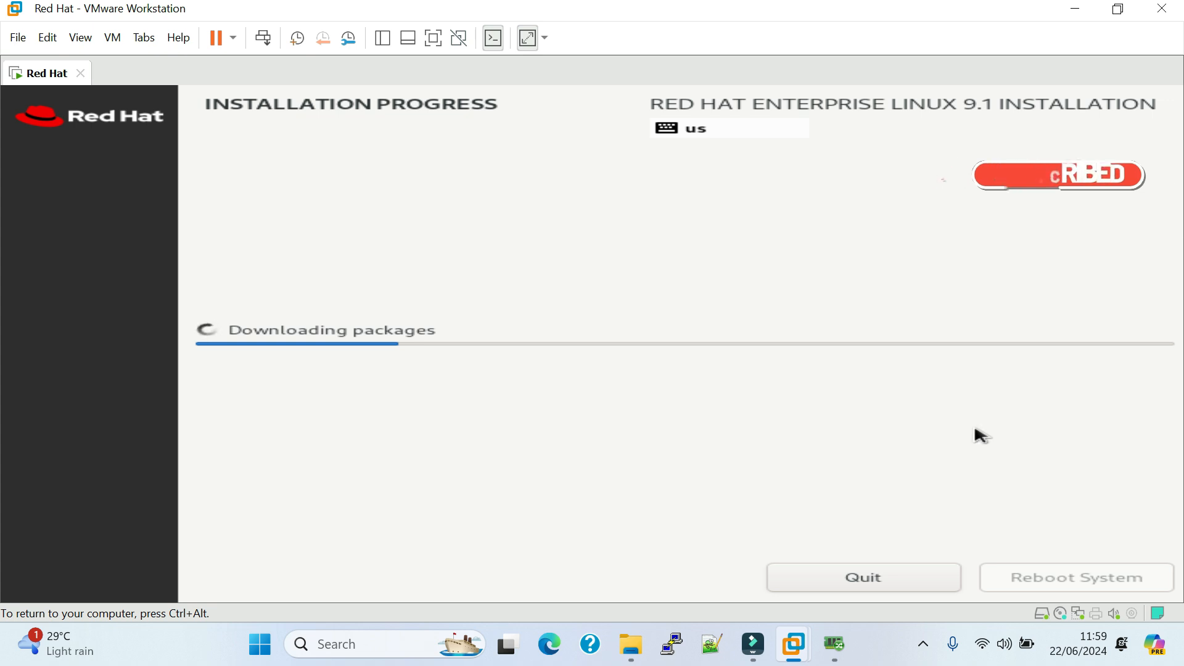
left_click(923, 652)
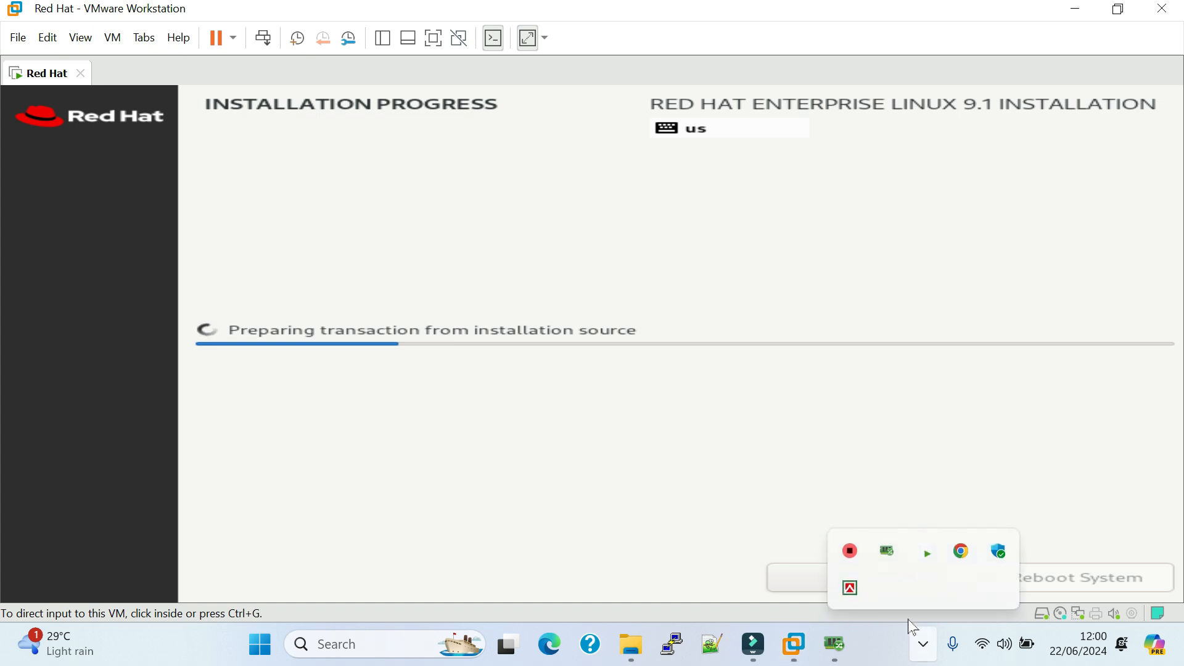
left_click(692, 447)
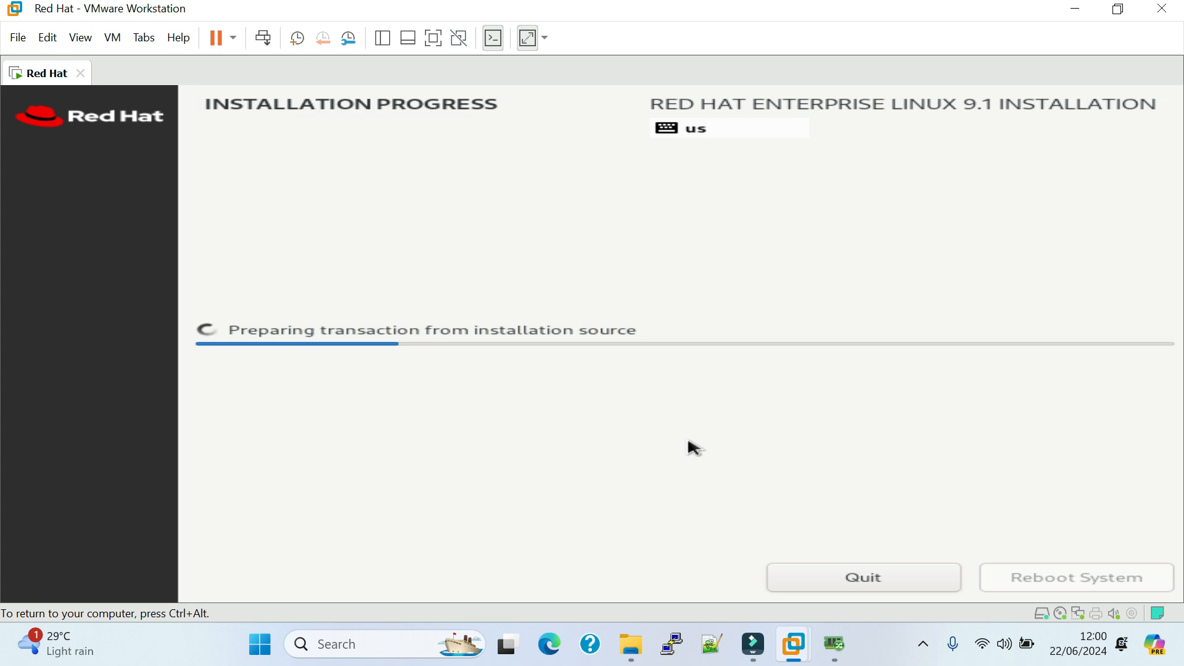
key("ctrl+alt")
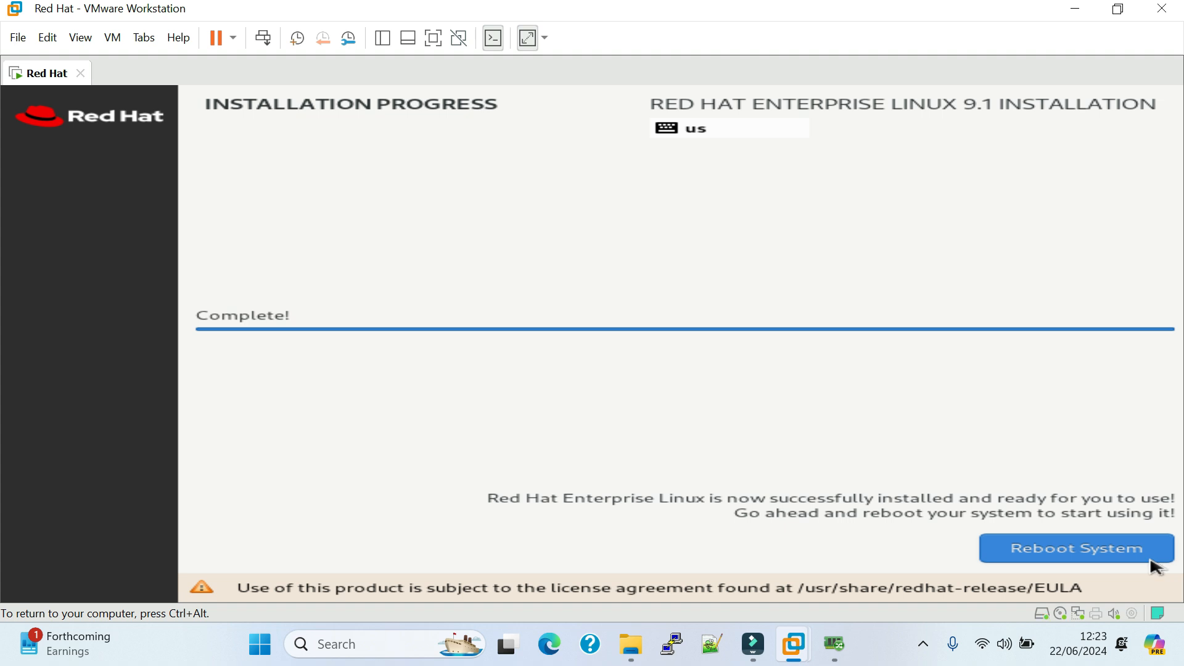
key("ctrl+alt")
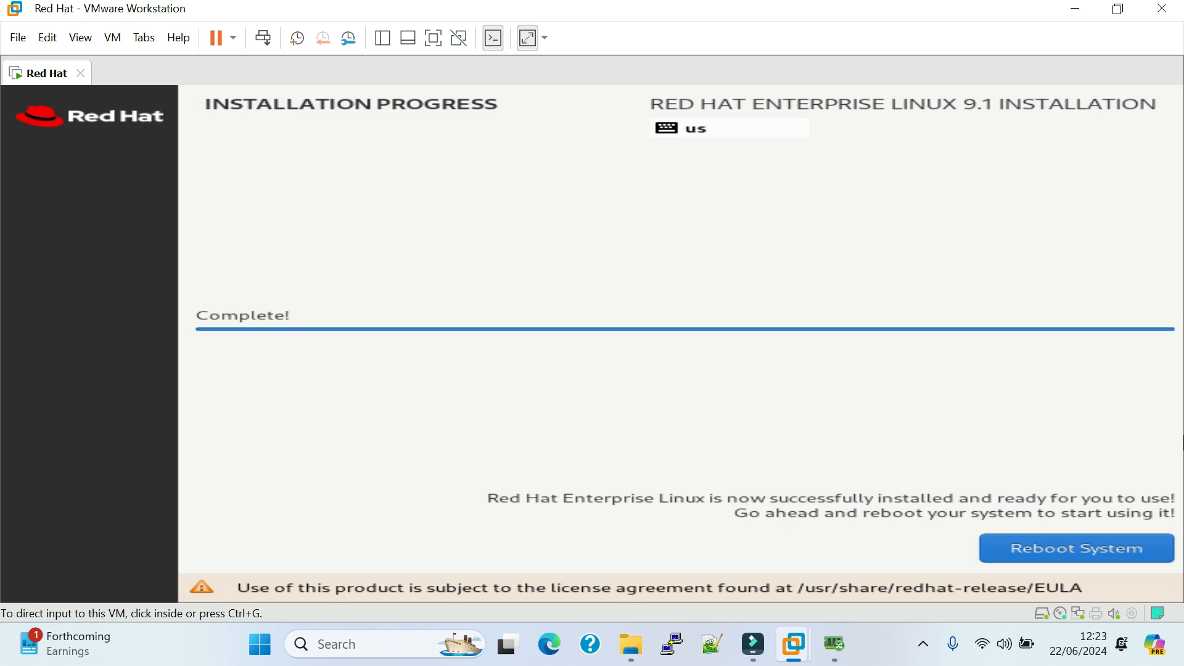
left_click(801, 433)
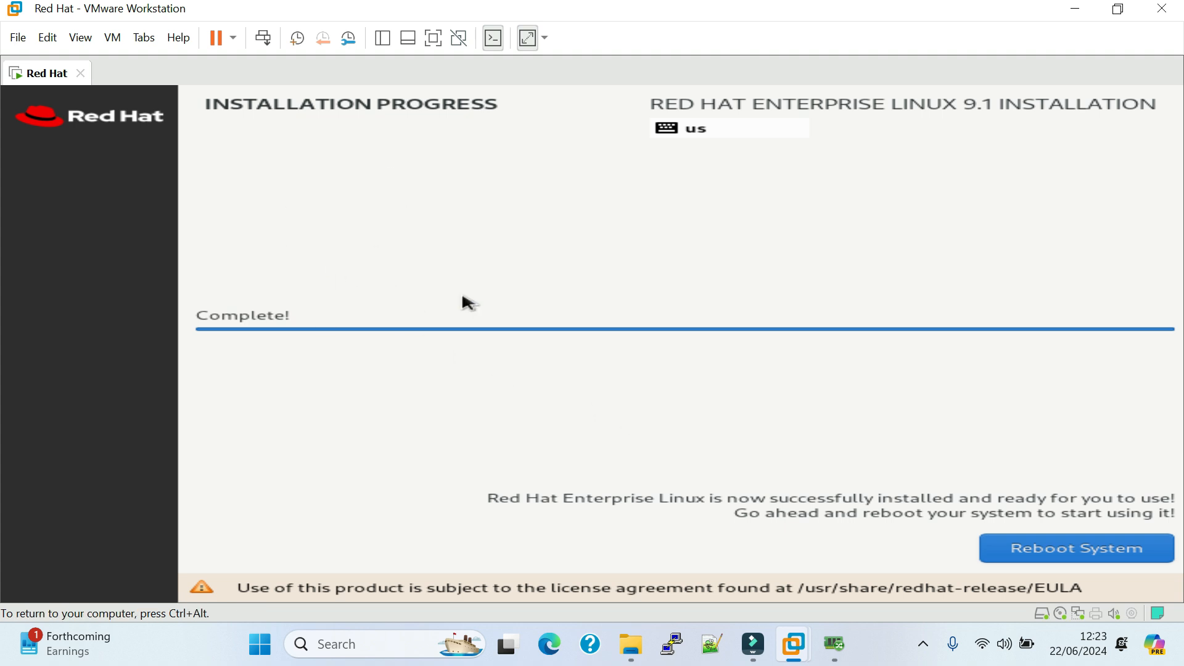
Reboot the installed system and start the initial setup, keeping Location Services enabled and skipping the online accounts.
left_click(1076, 558)
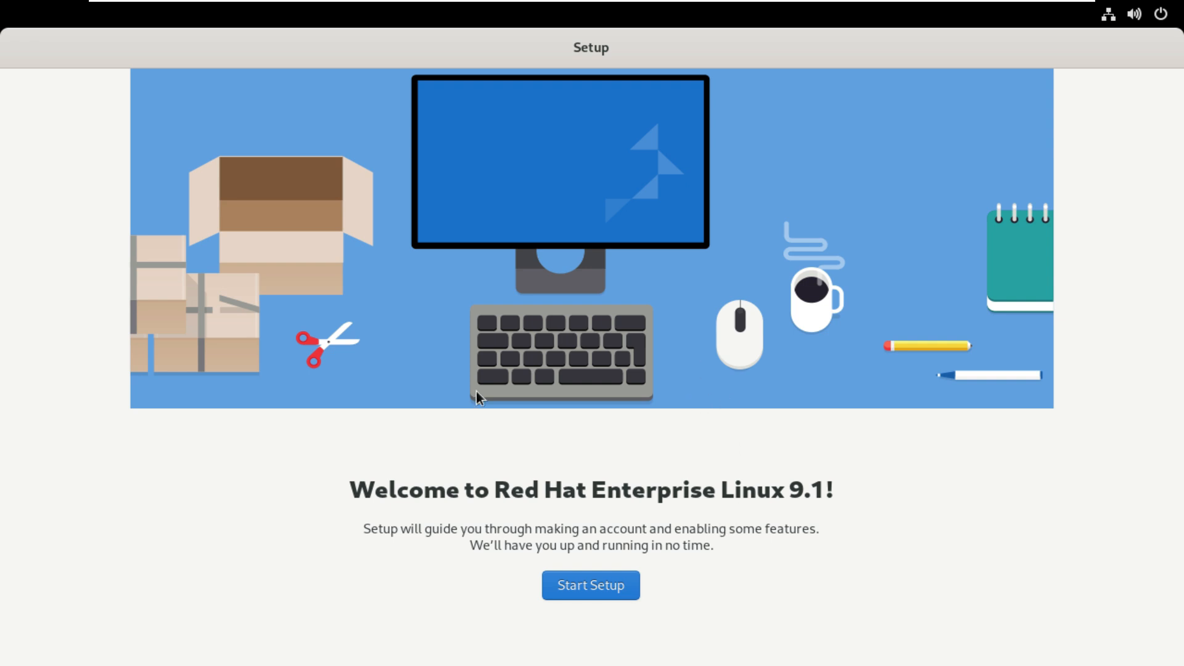
left_click(581, 589)
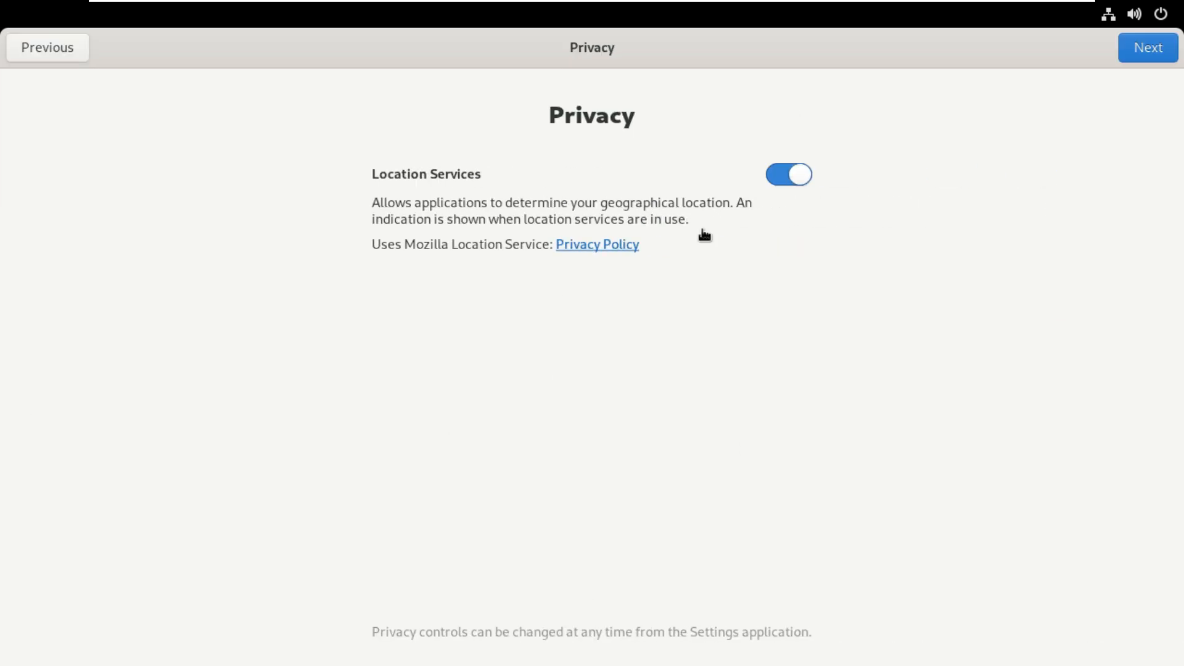
left_click(1156, 49)
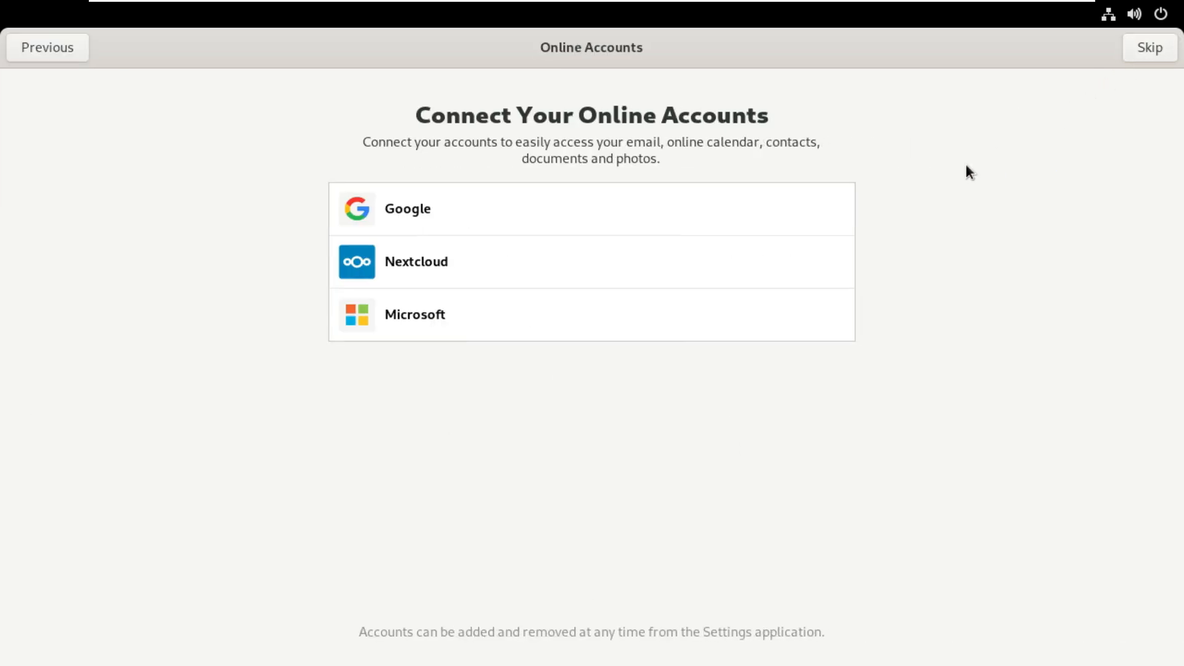
left_click(1155, 51)
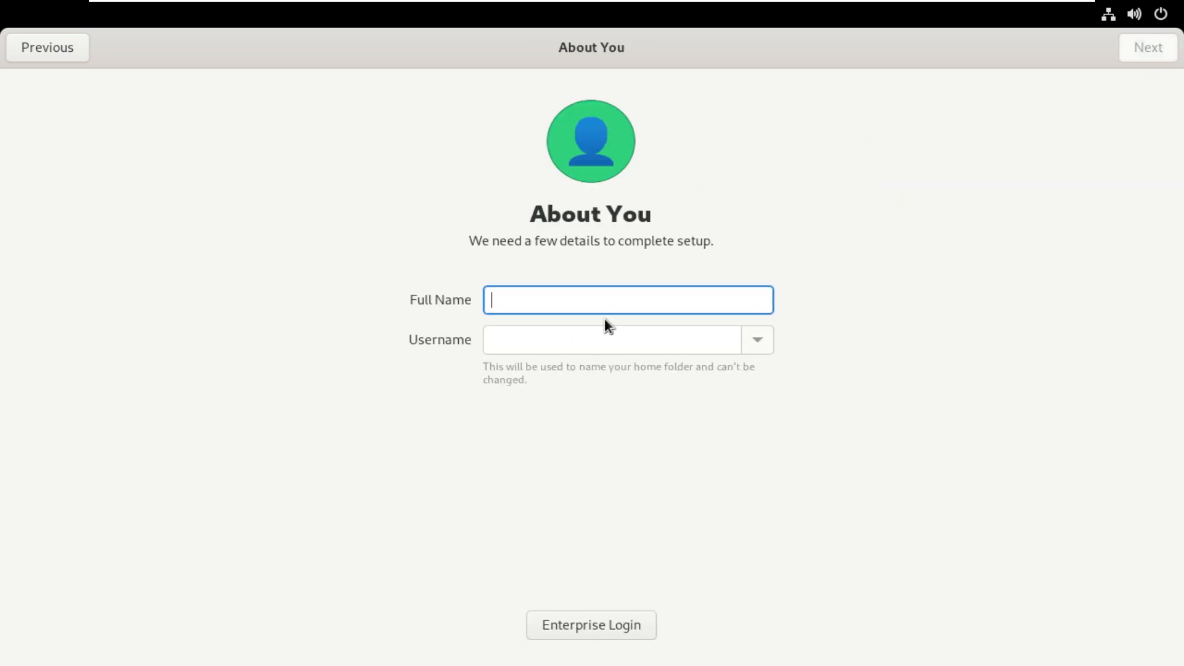
Create the user account Tech with a confirmed account password and finish the initial setup to start using the desktop.
type("Tech")
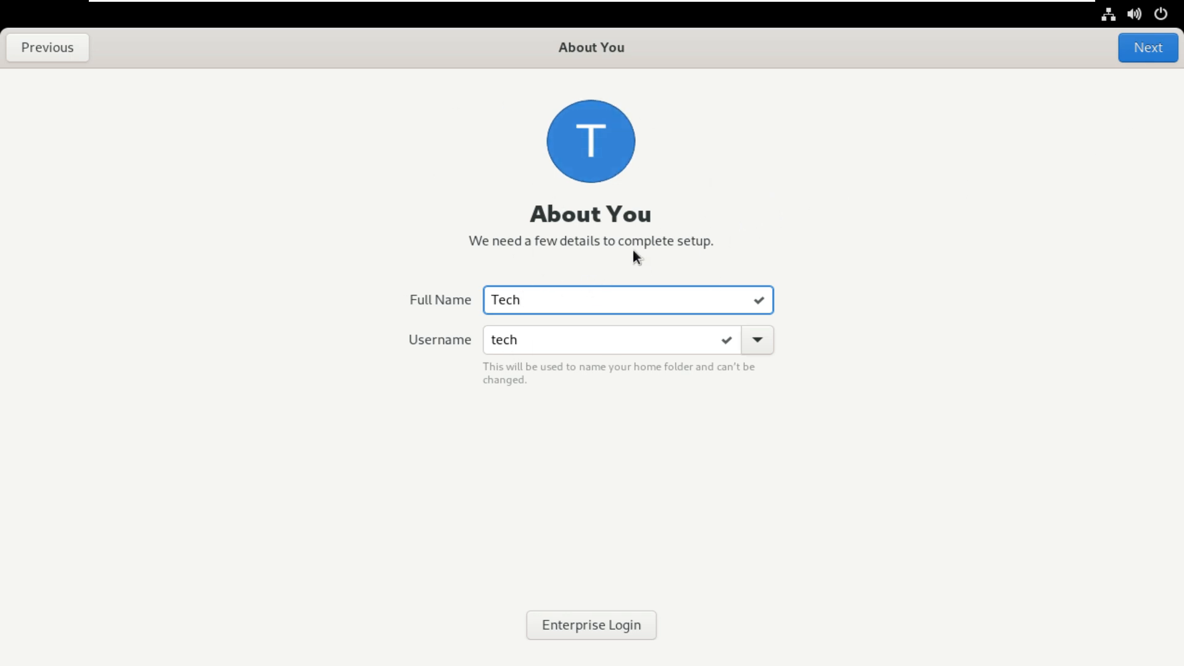
left_click(1143, 47)
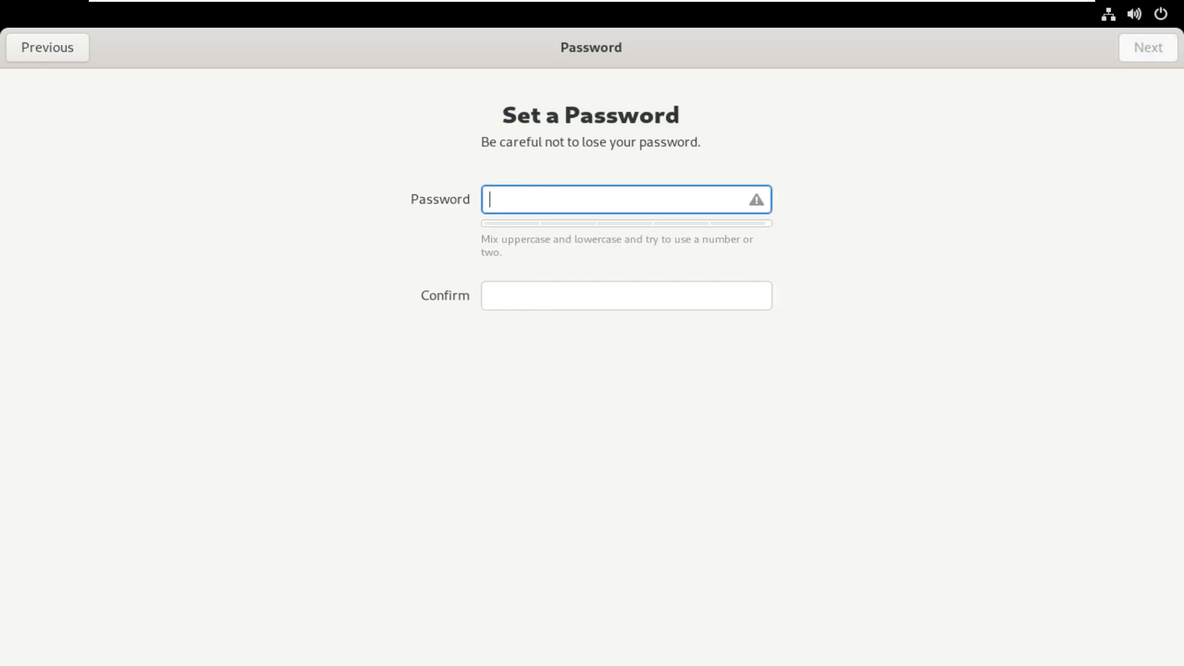
type("•••••")
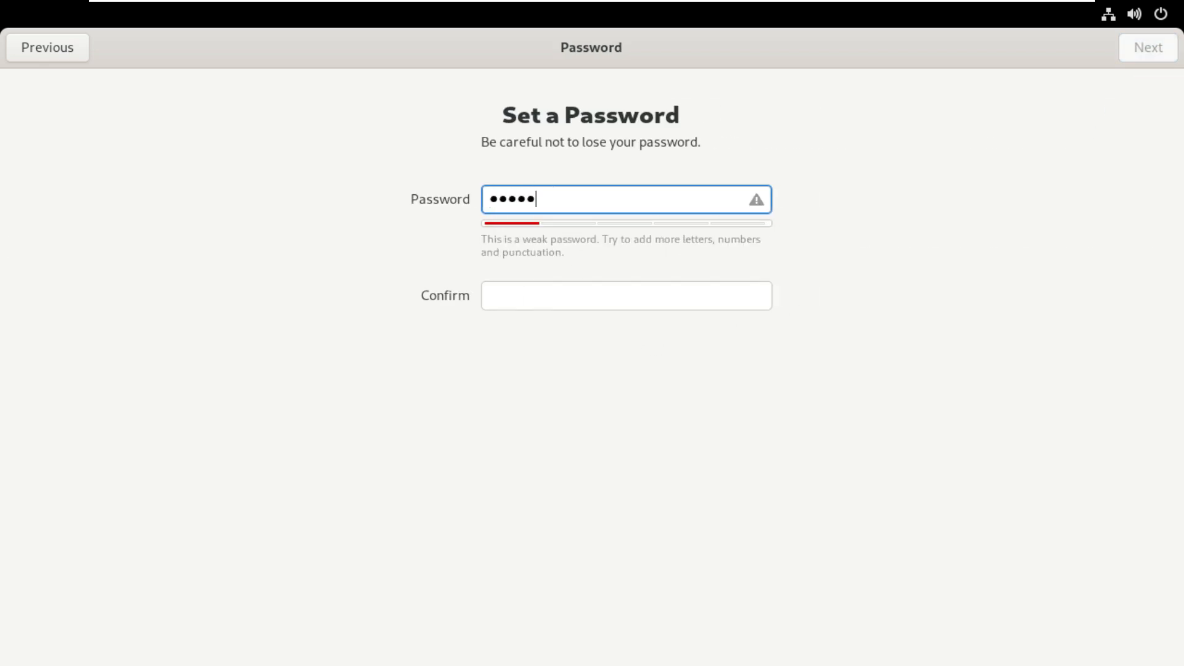
key("Tab")
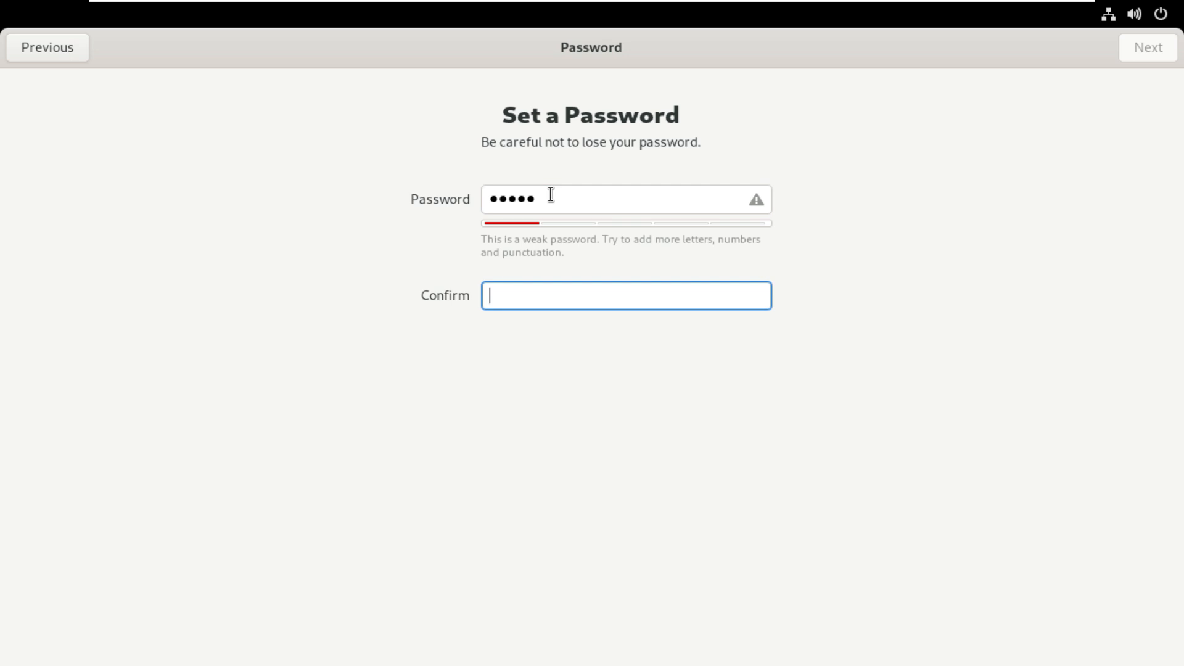
type("•••••")
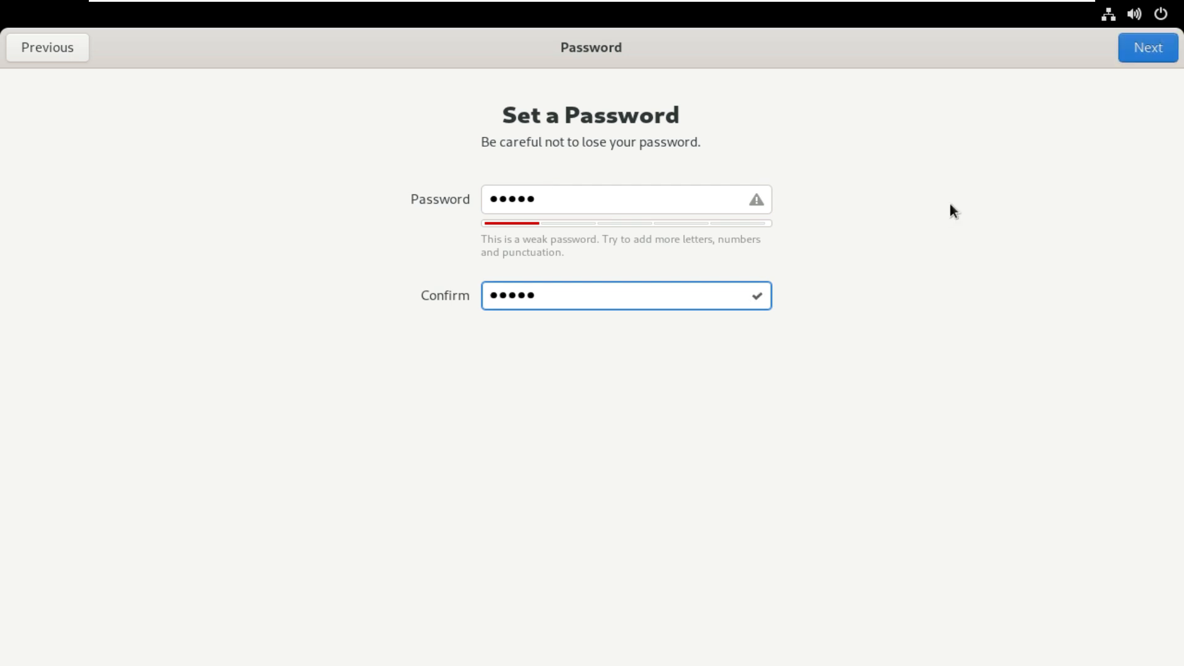
left_click(1148, 49)
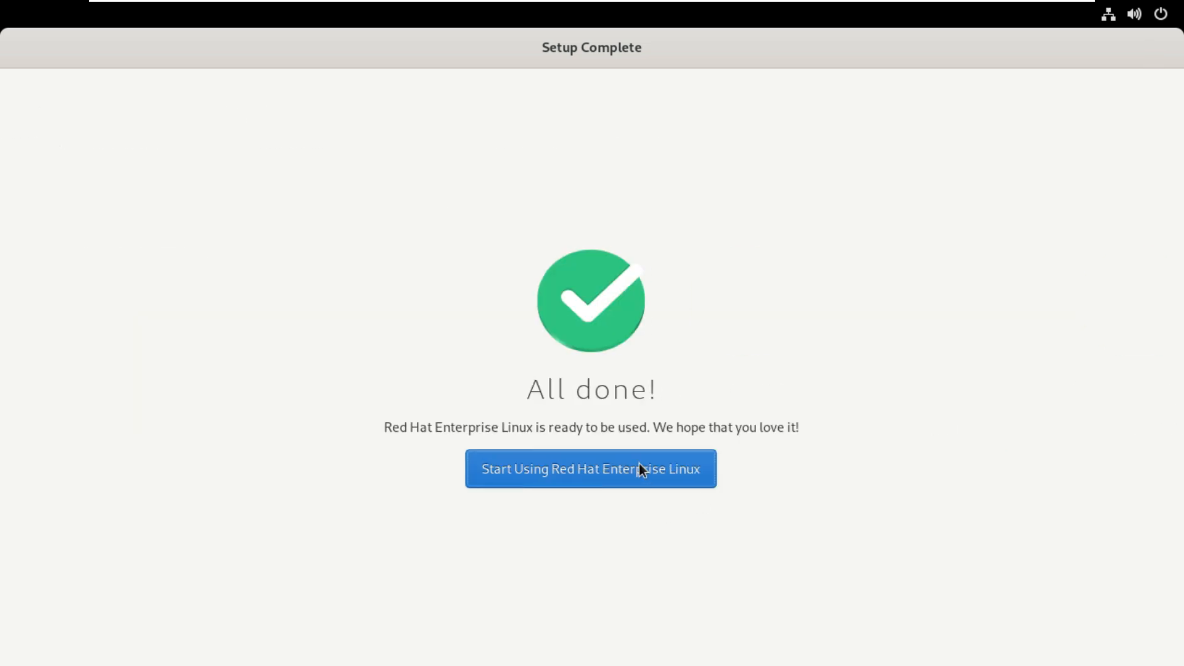
left_click(631, 471)
Change the desktop background to the blue and turquoise wave wallpaper and close the settings.
right_click(355, 245)
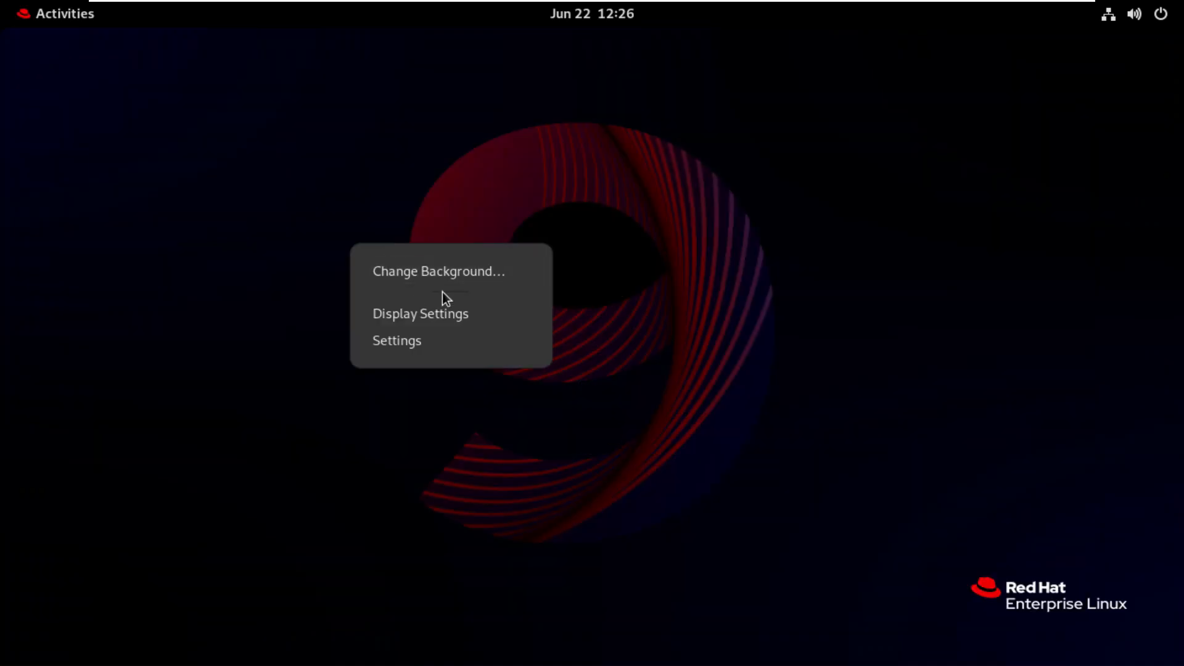
left_click(470, 272)
left_click(517, 438)
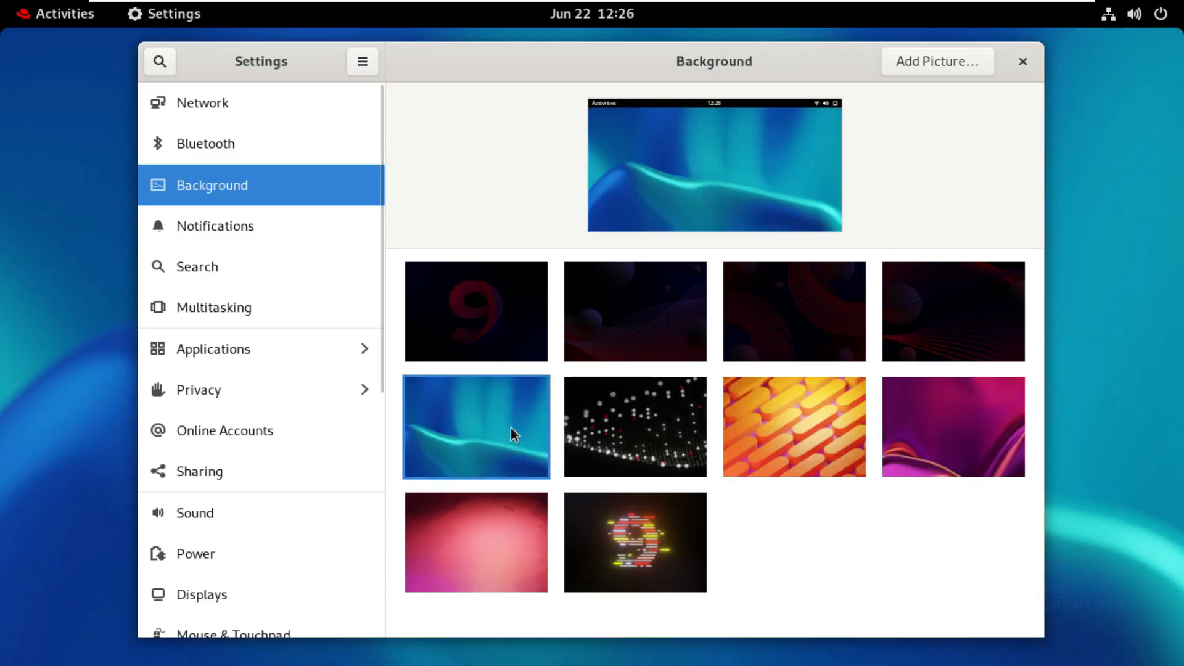
left_click(1022, 62)
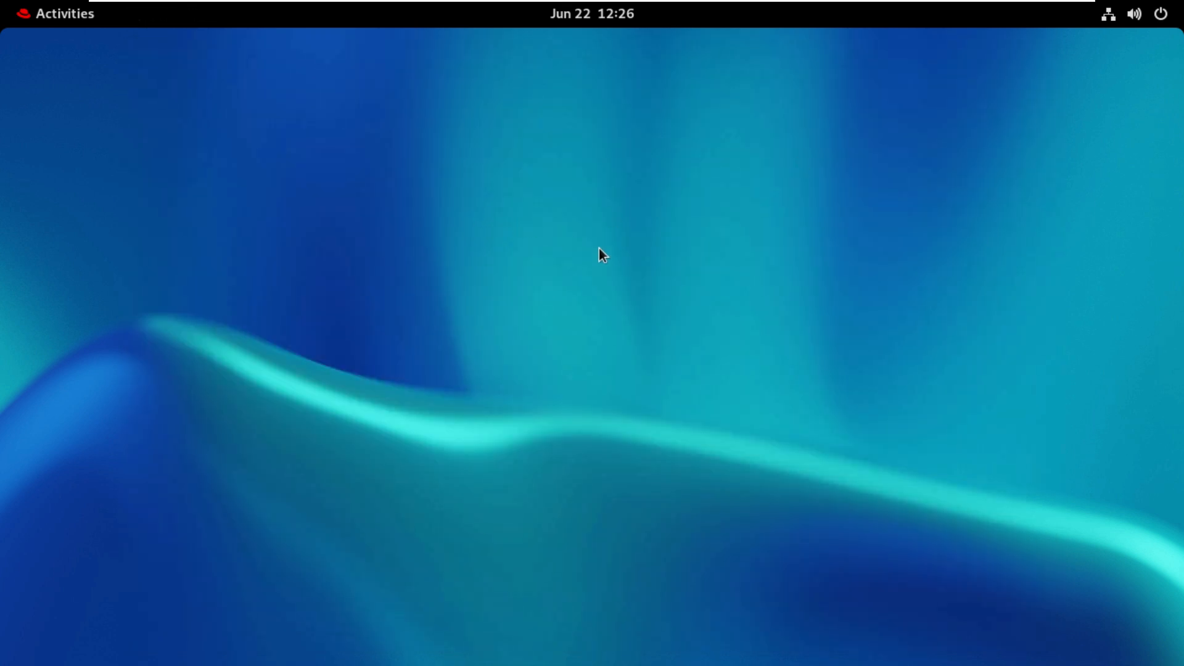